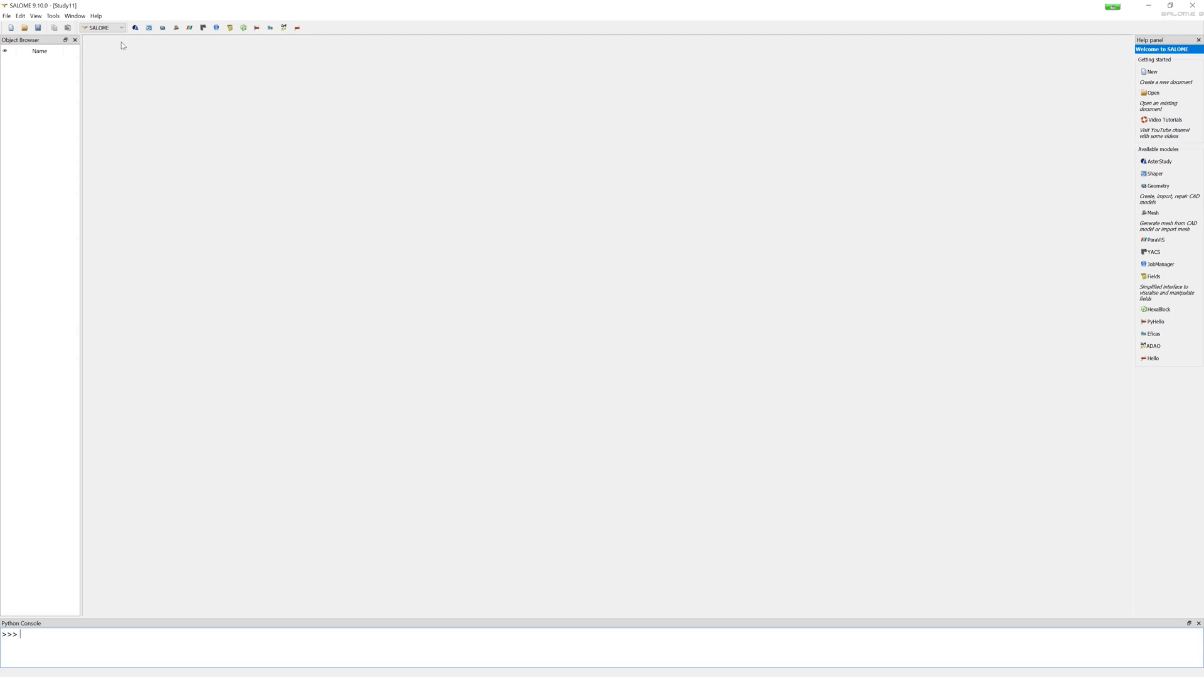
- In the Geometry module, import airfoil_01-Slice001.step, declining the embedded millimetre units
click(113, 27)
click(108, 59)
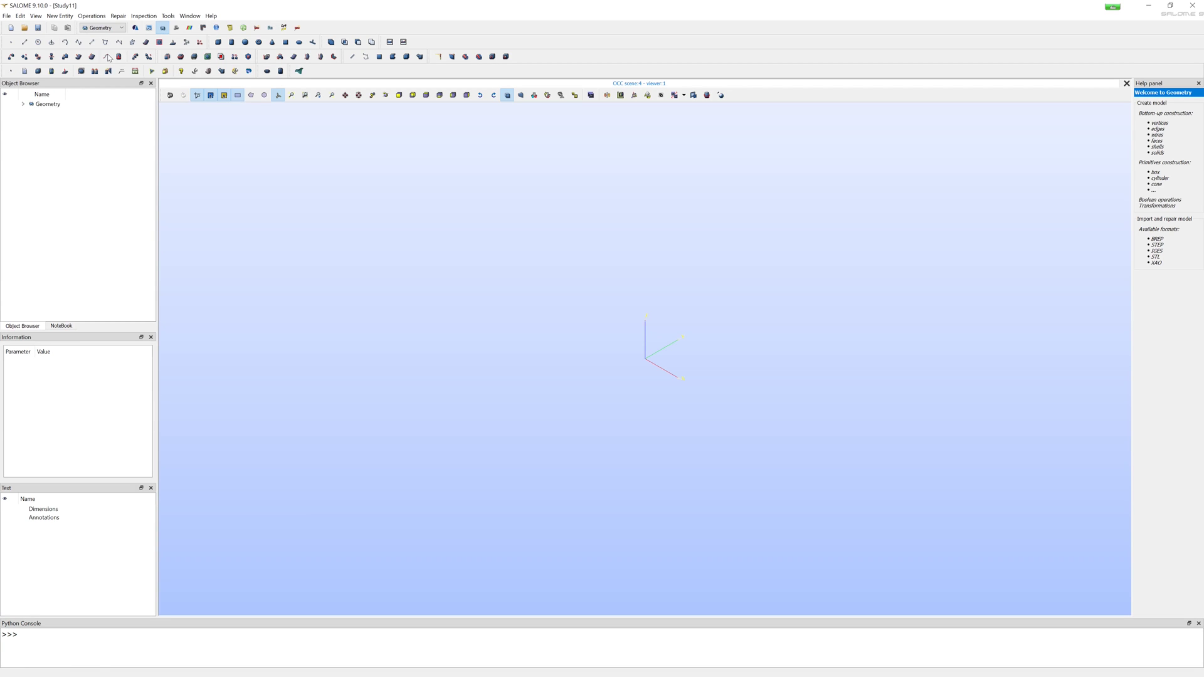
click(7, 16)
mouse_move(38, 111)
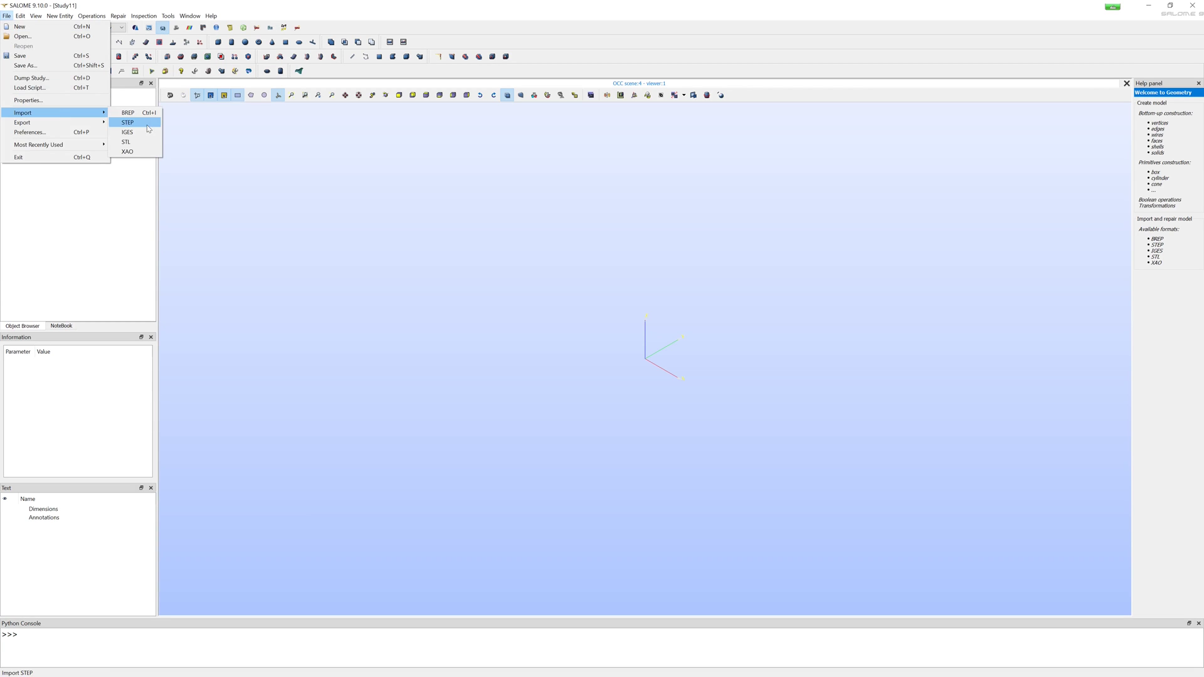
click(128, 122)
click(579, 308)
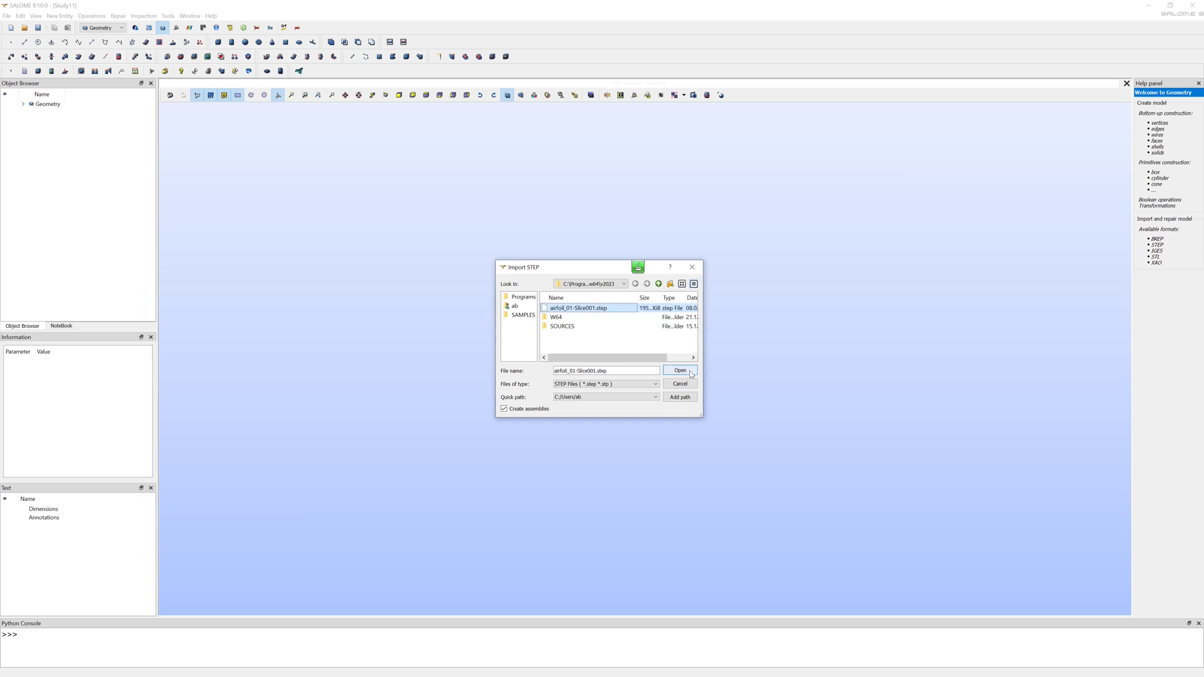
click(691, 373)
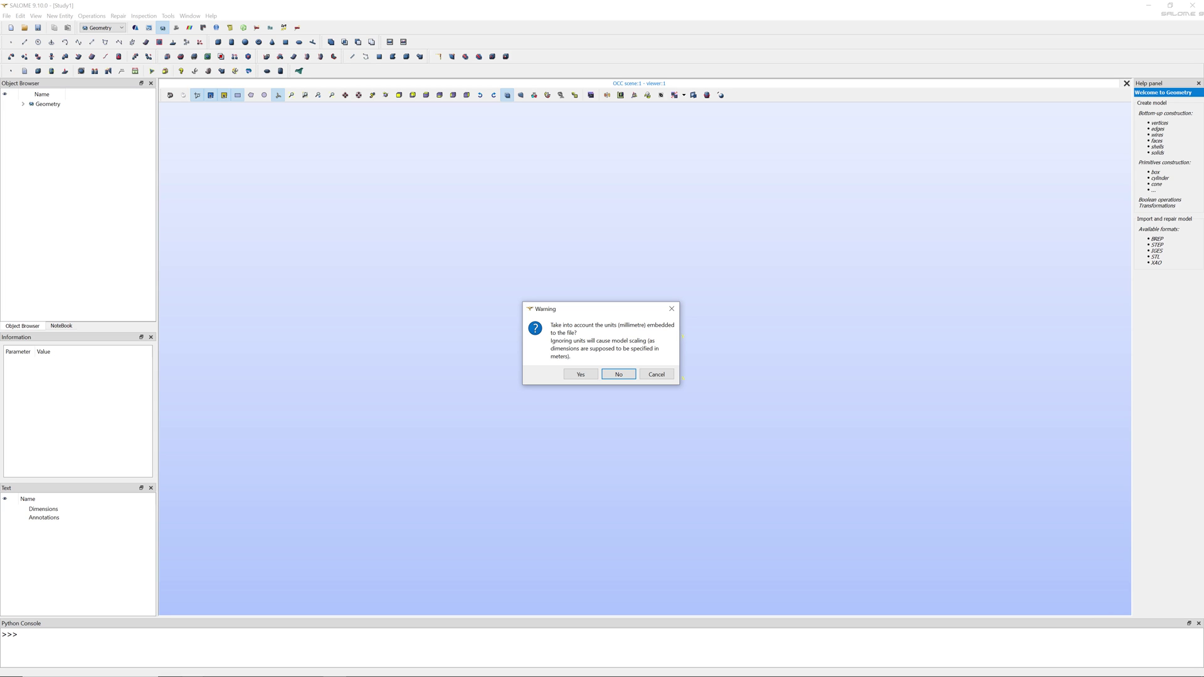
click(618, 373)
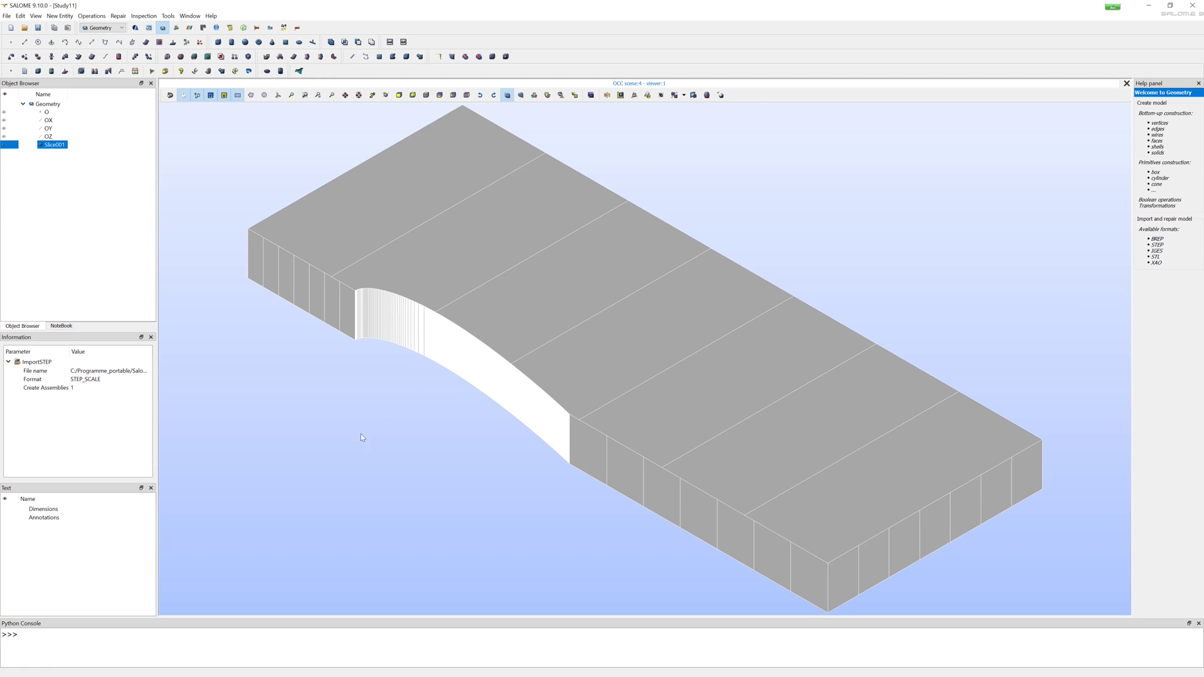
- Create face group Group_1 from the faces on the slab's side wall
mouse_move(360, 434)
ctrl+right_down()
mouse_move(676, 479)
mouse_move(662, 479)
ctrl+right_up()
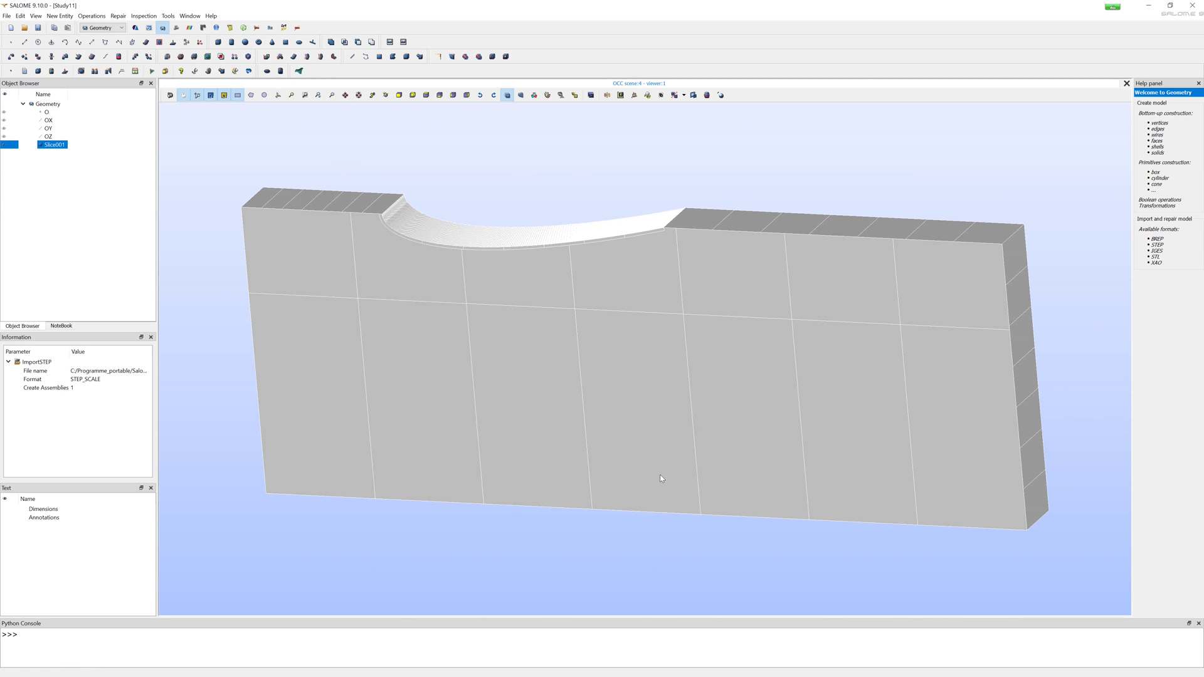
click(91, 16)
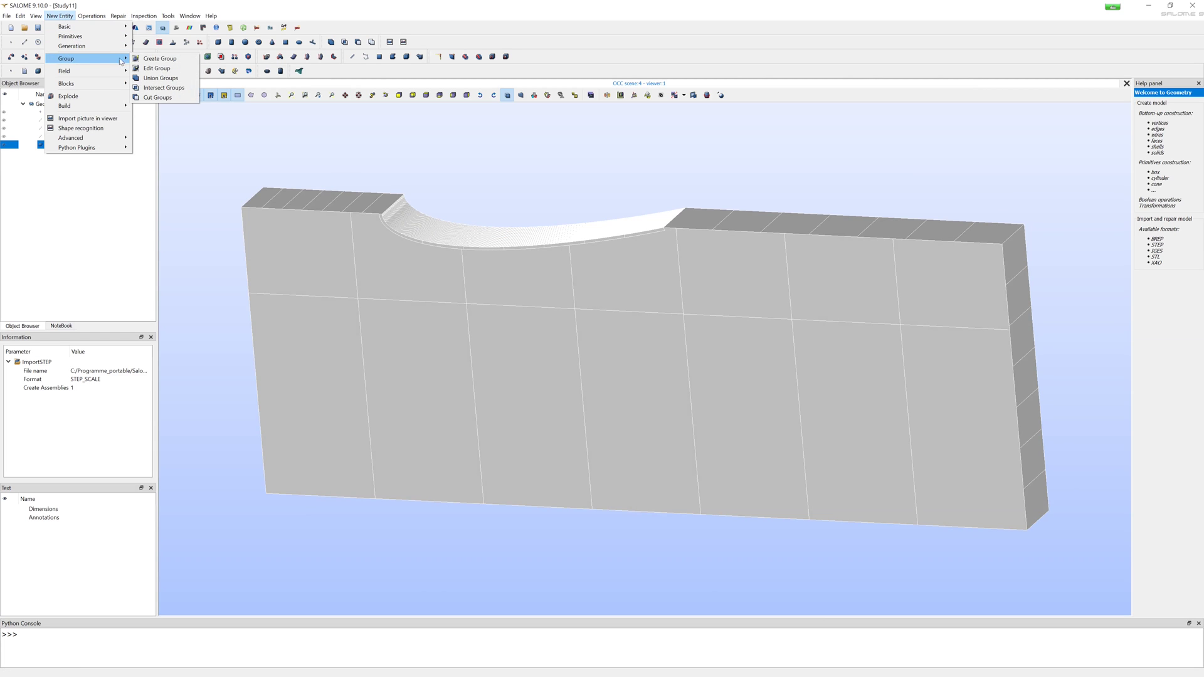
click(155, 58)
click(602, 247)
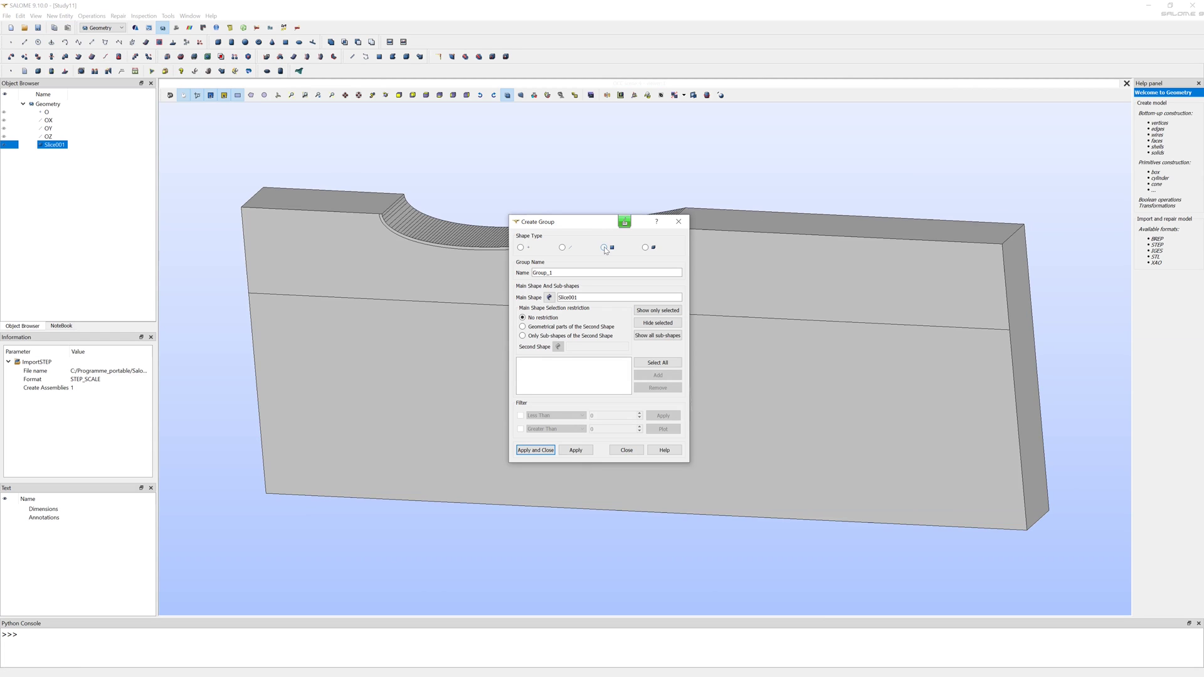
click(396, 234)
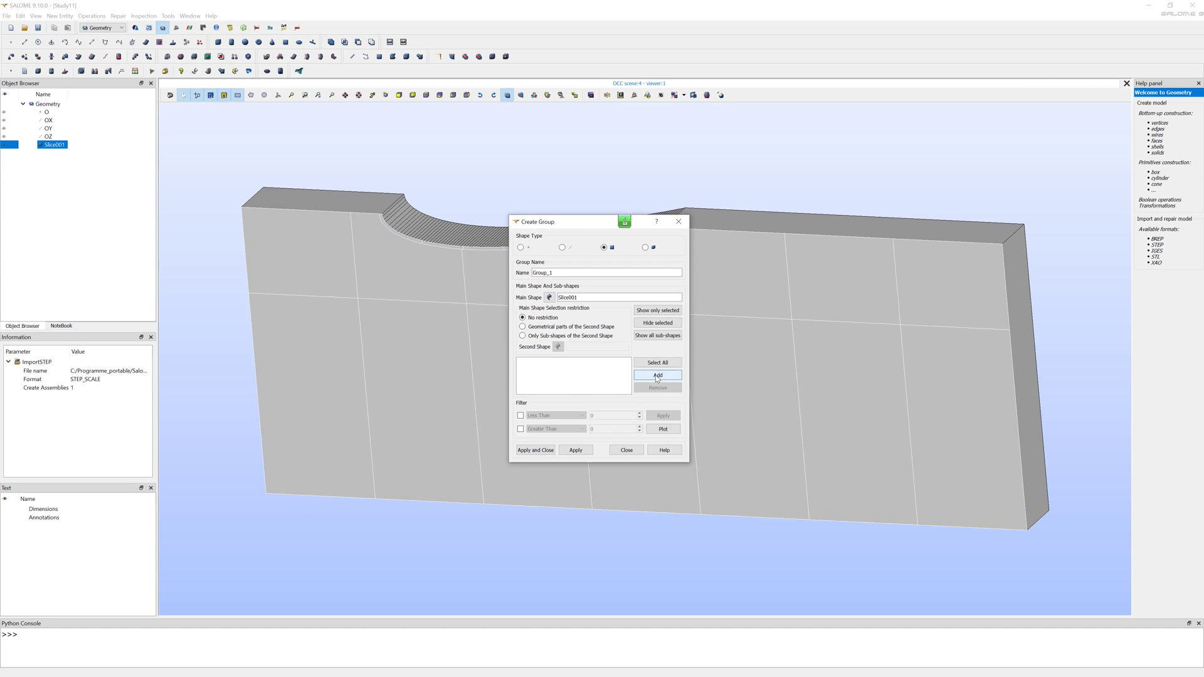
click(657, 374)
click(544, 450)
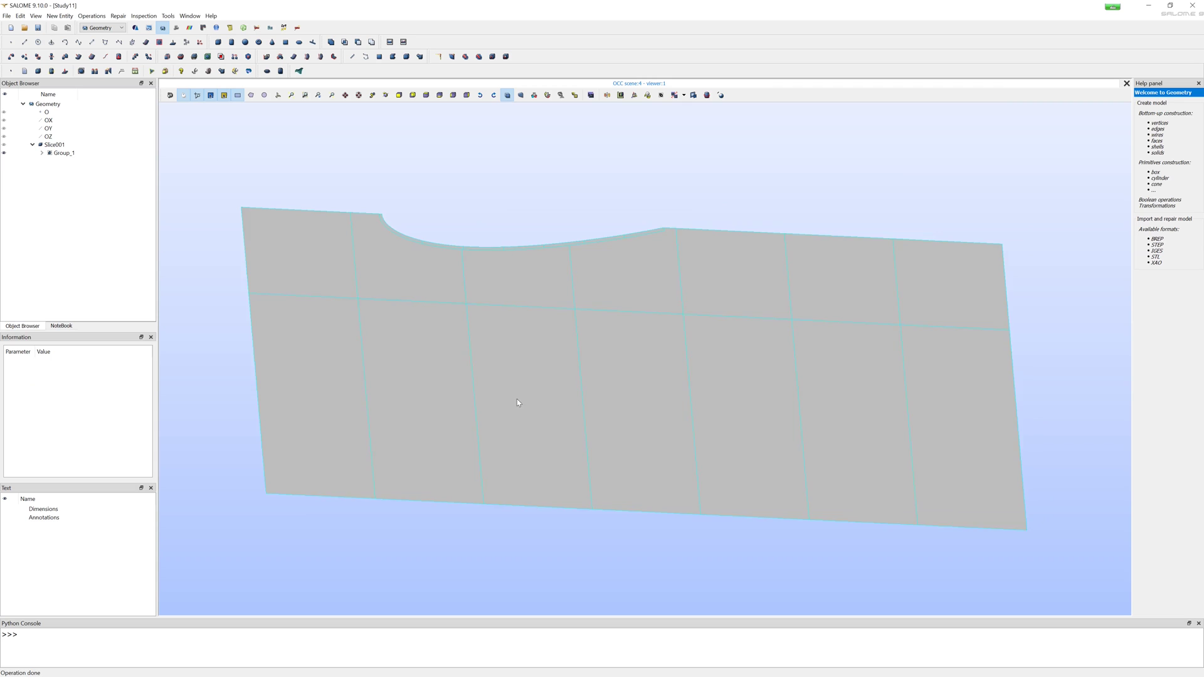
- Switch the viewer lighting to a positional light
mouse_move(516, 399)
ctrl+right_down()
mouse_move(671, 476)
mouse_move(710, 457)
ctrl+right_up()
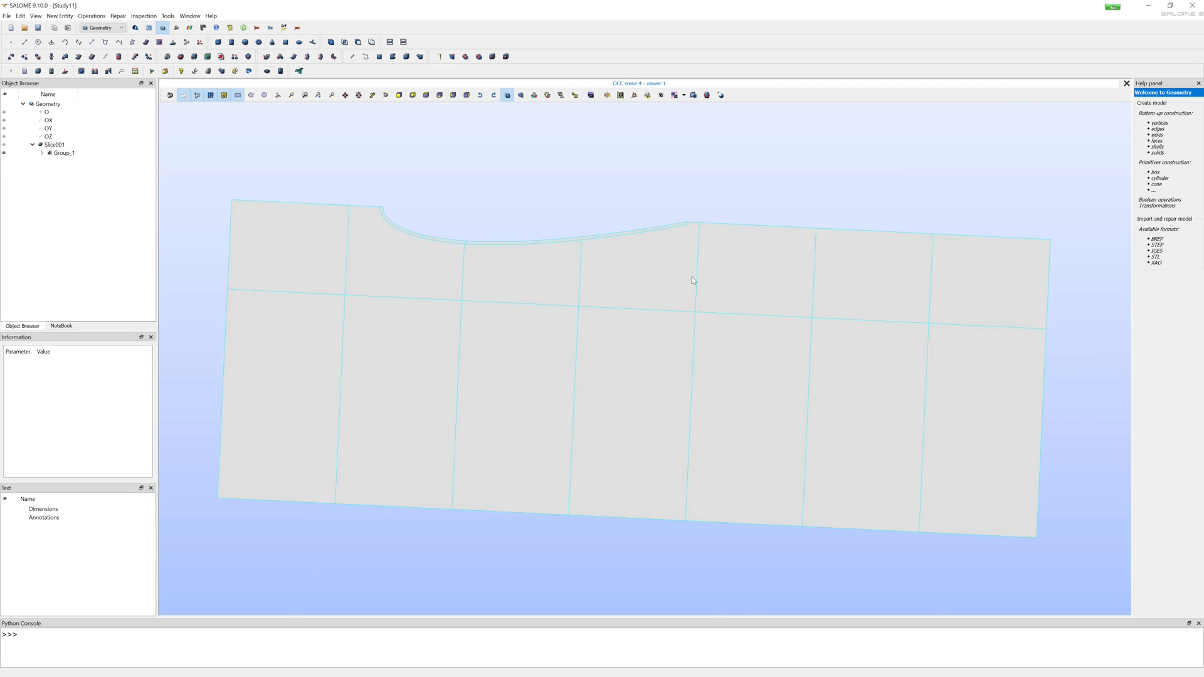
click(720, 94)
click(616, 315)
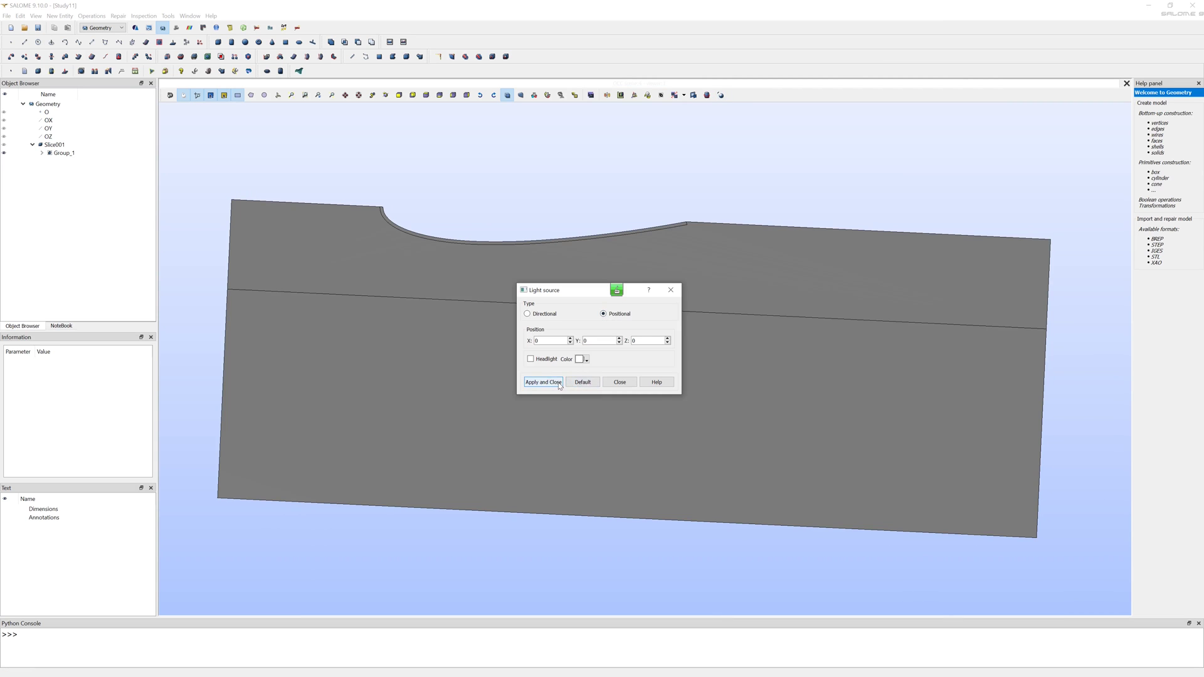
click(560, 384)
ctrl+right_drag(750, 161, 760, 161)
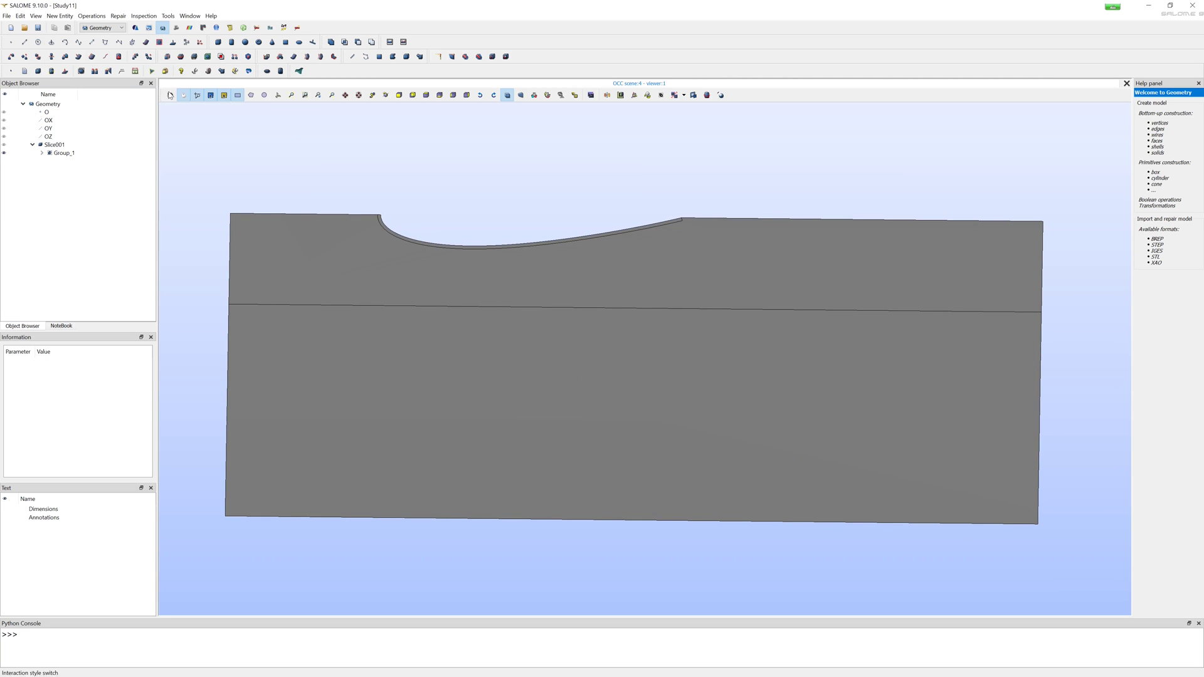
- Start a 2D sketch viewed side-on, with points at the airfoil curve's end and the slab corner
click(106, 43)
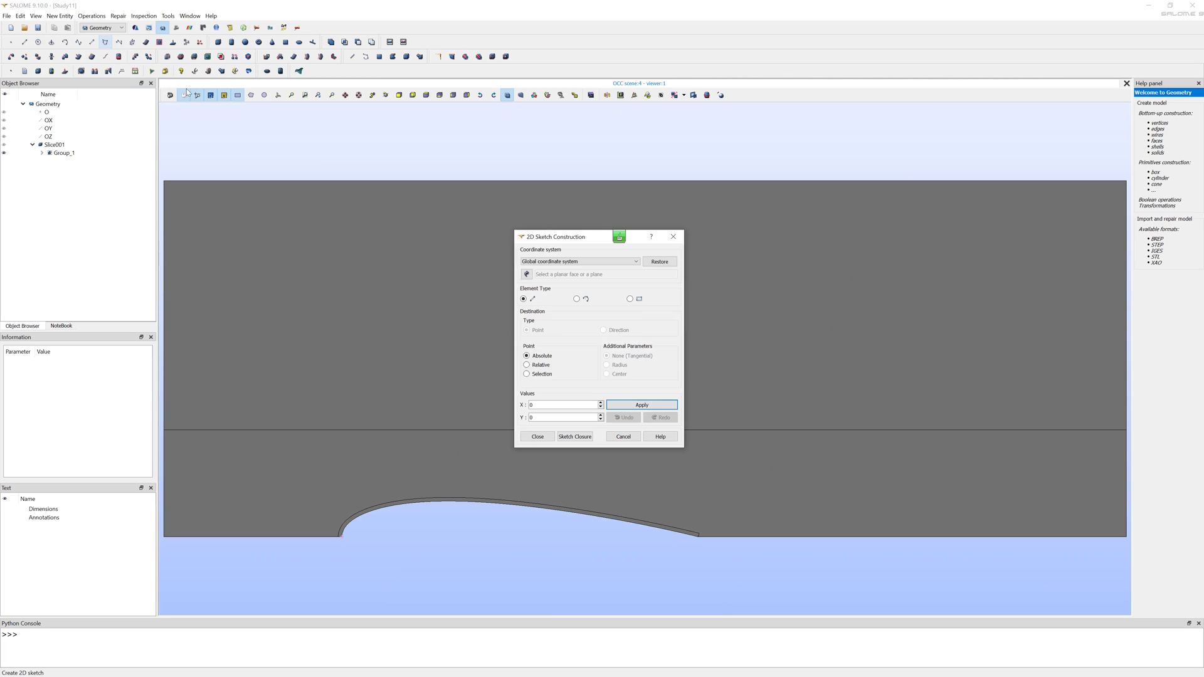
click(455, 97)
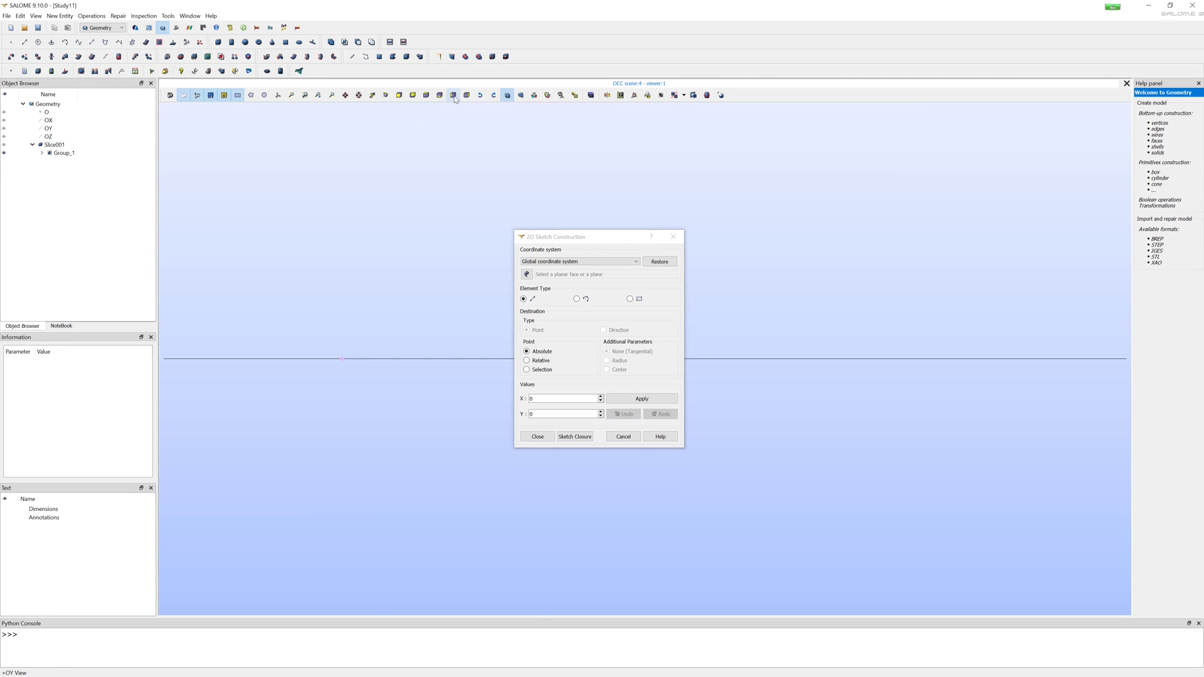
click(439, 96)
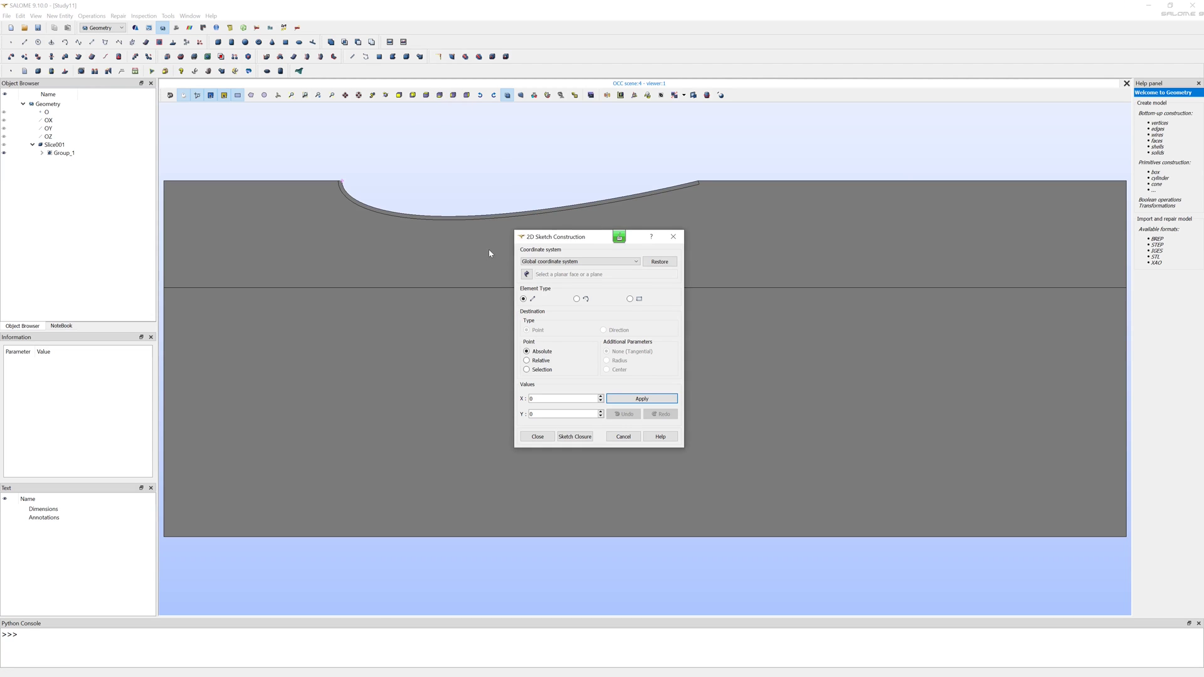
drag(560, 240, 425, 263)
scroll(707, 189, up, 5)
scroll(708, 189, up, 2)
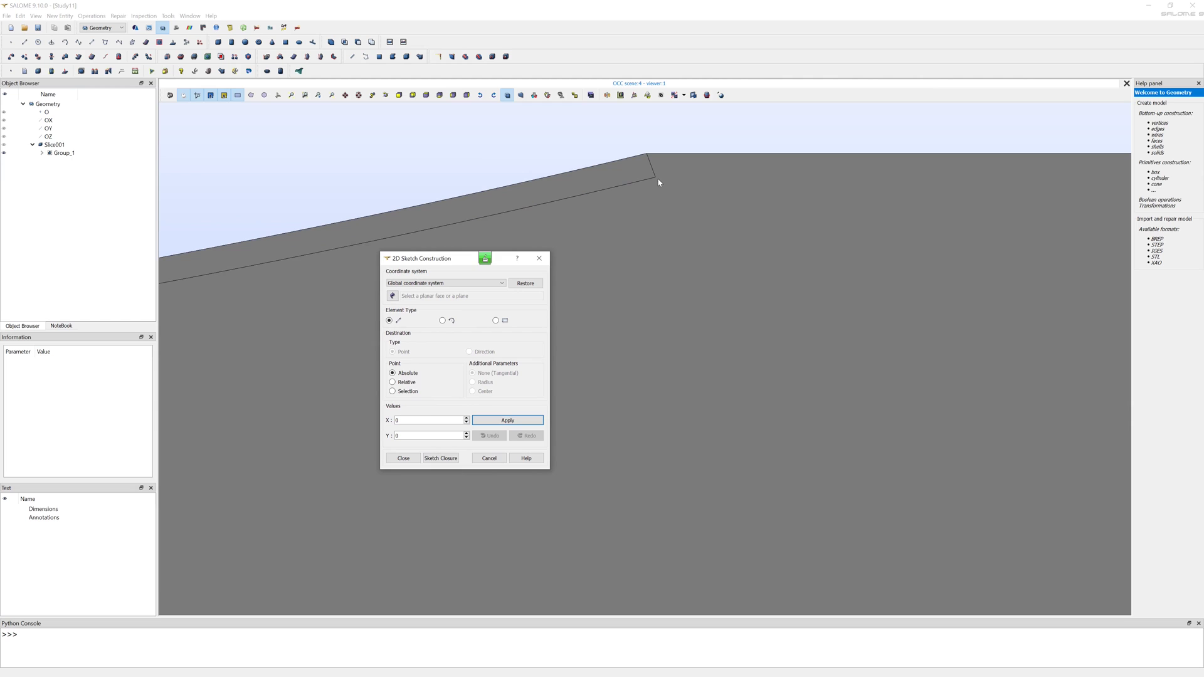
click(655, 177)
click(520, 421)
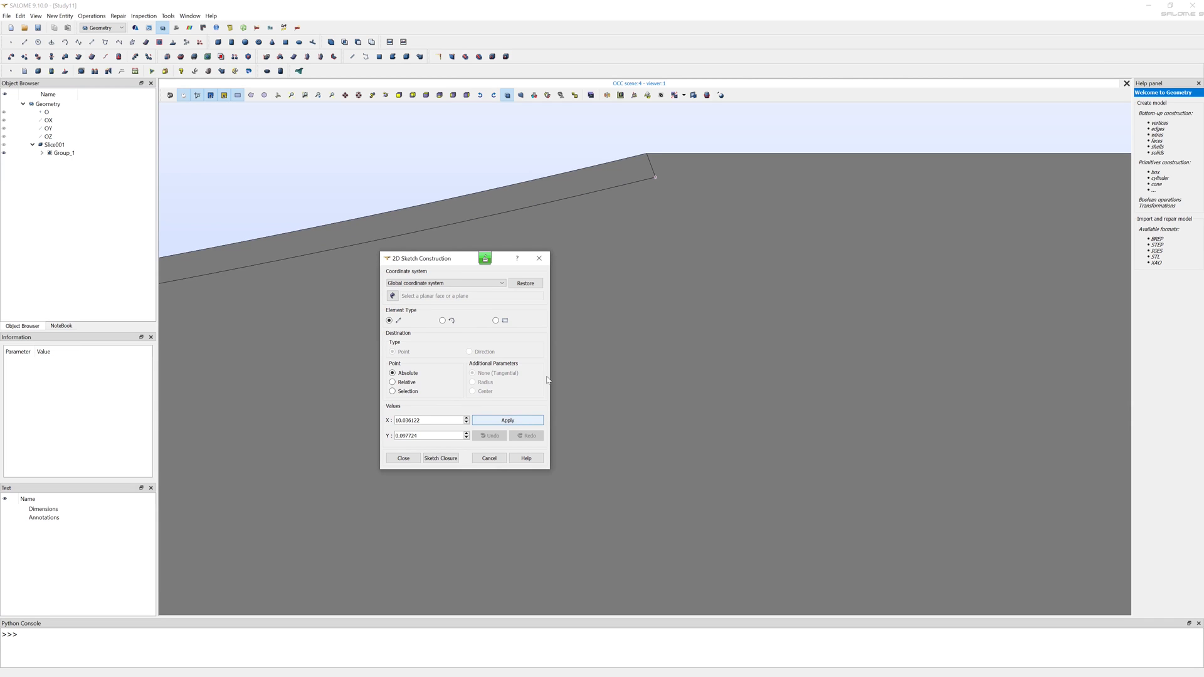
scroll(668, 232, down, 3)
scroll(830, 218, down, 3)
scroll(971, 234, up, 2)
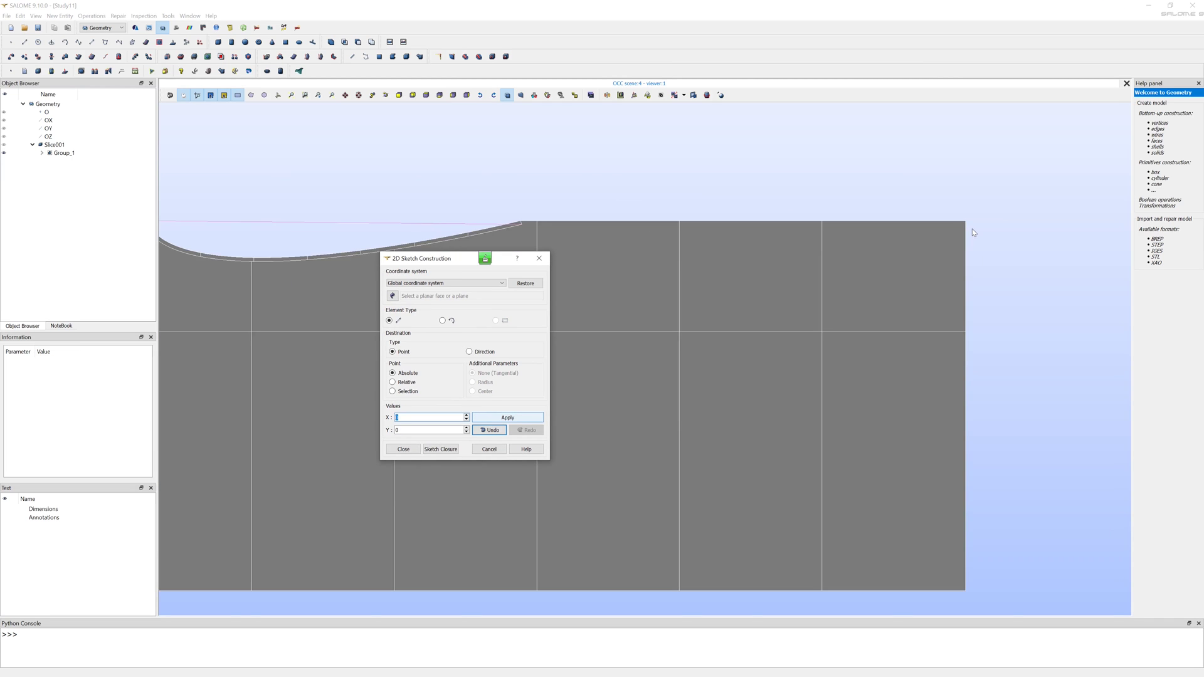
click(973, 229)
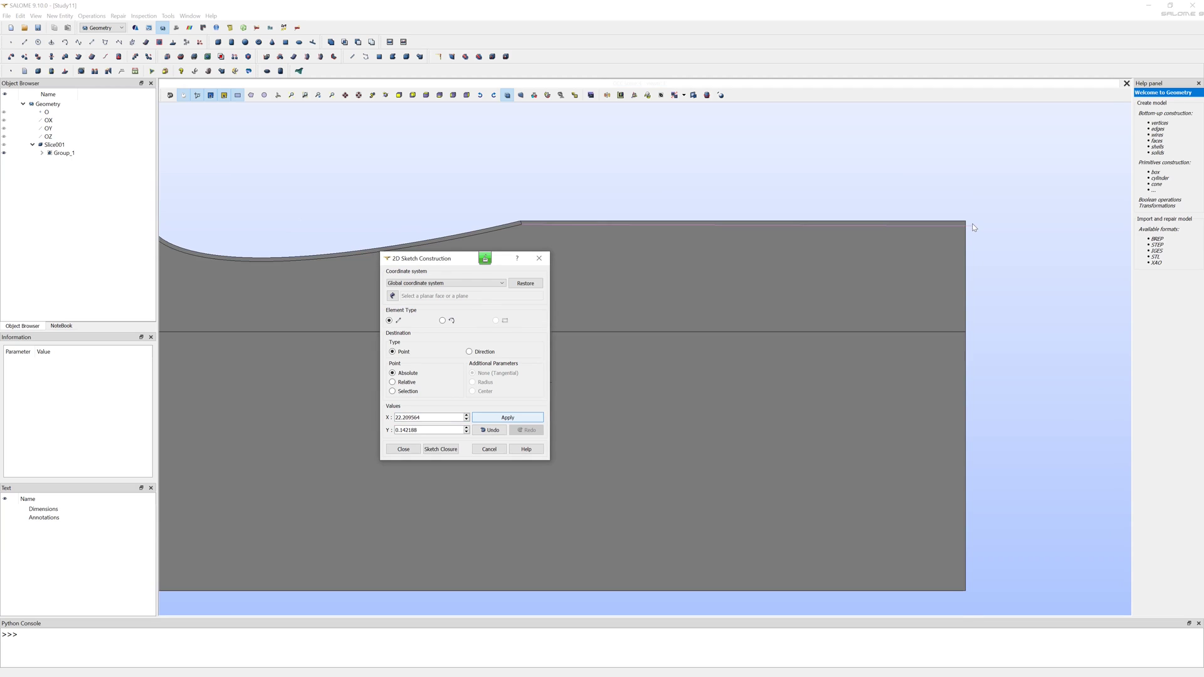
scroll(971, 223, up, 2)
click(974, 223)
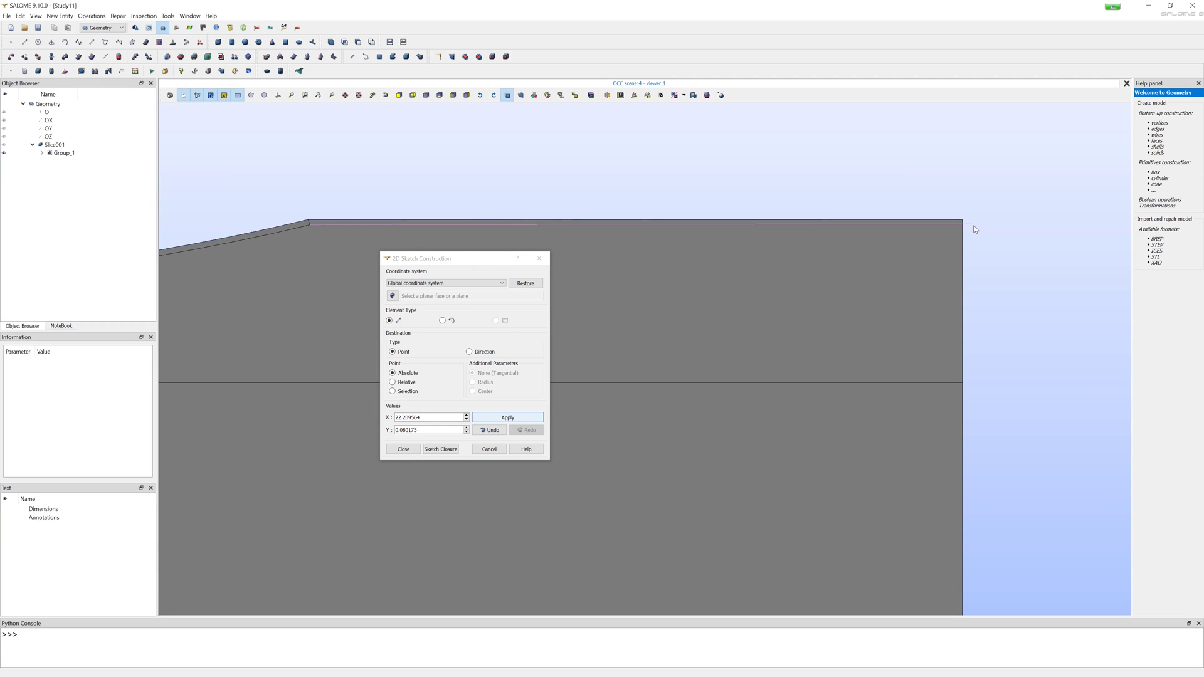
key(Return)
scroll(949, 308, down, 1)
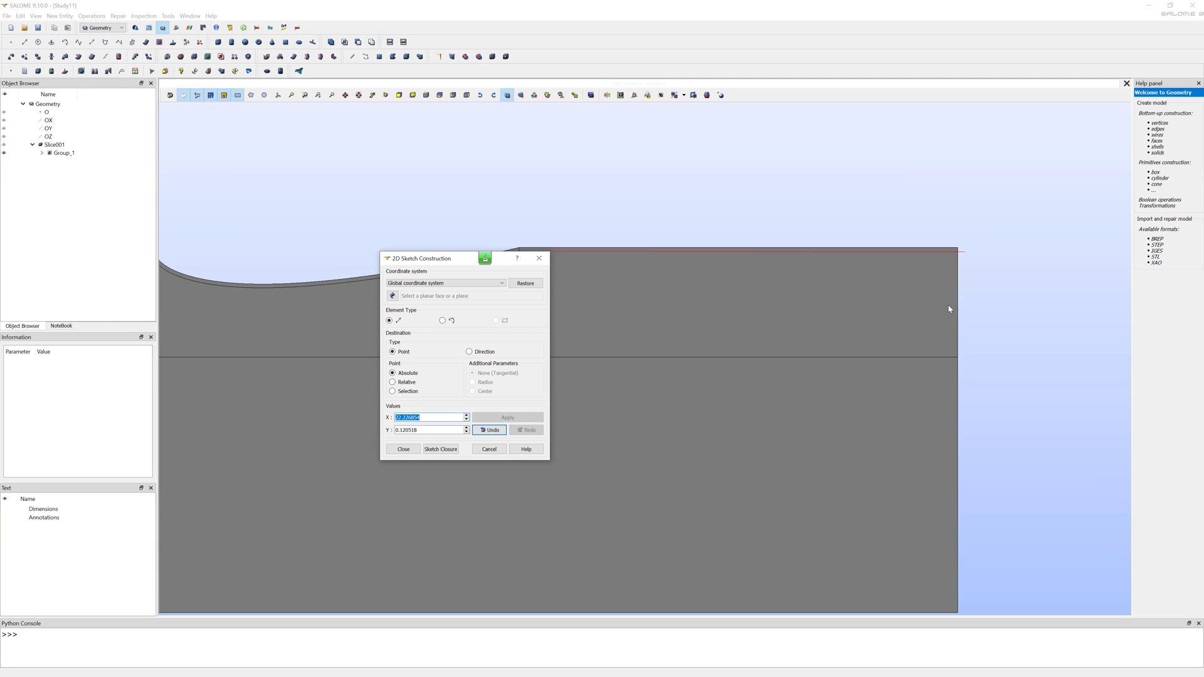
- Add points just off the slab's edge and past its far edge, finishing the polyline as Sketch_1
drag(447, 260, 384, 378)
scroll(621, 172, up, 1)
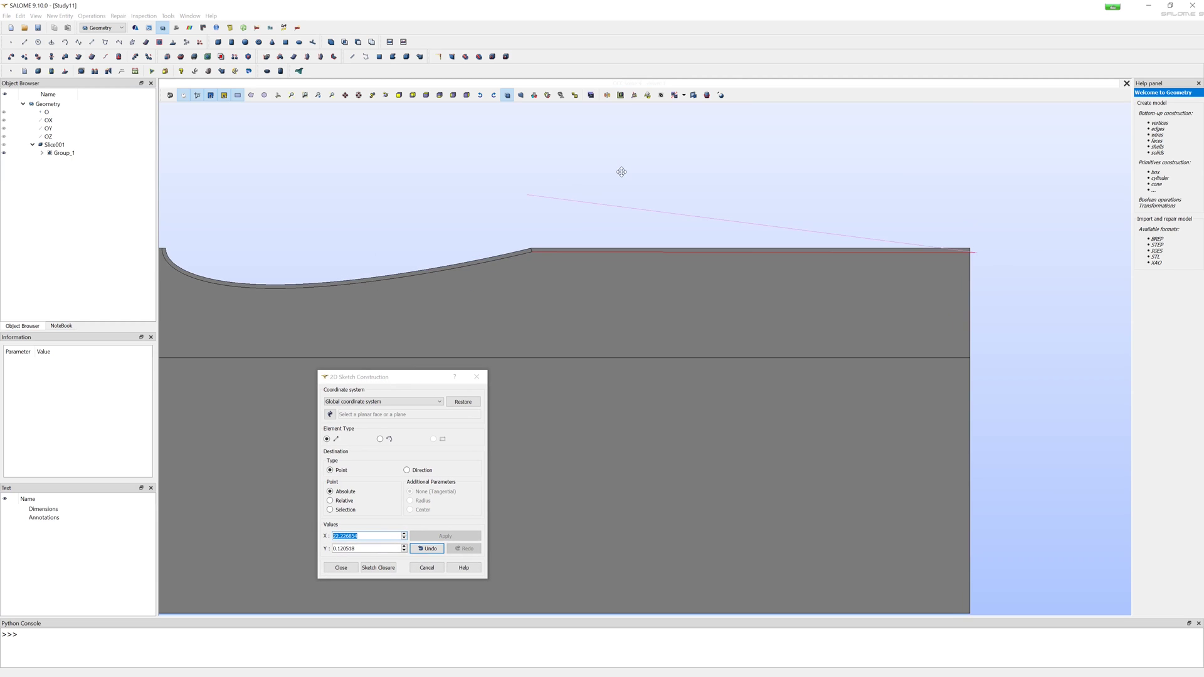
ctrl+middle_drag(973, 284, 1067, 260)
click(1075, 291)
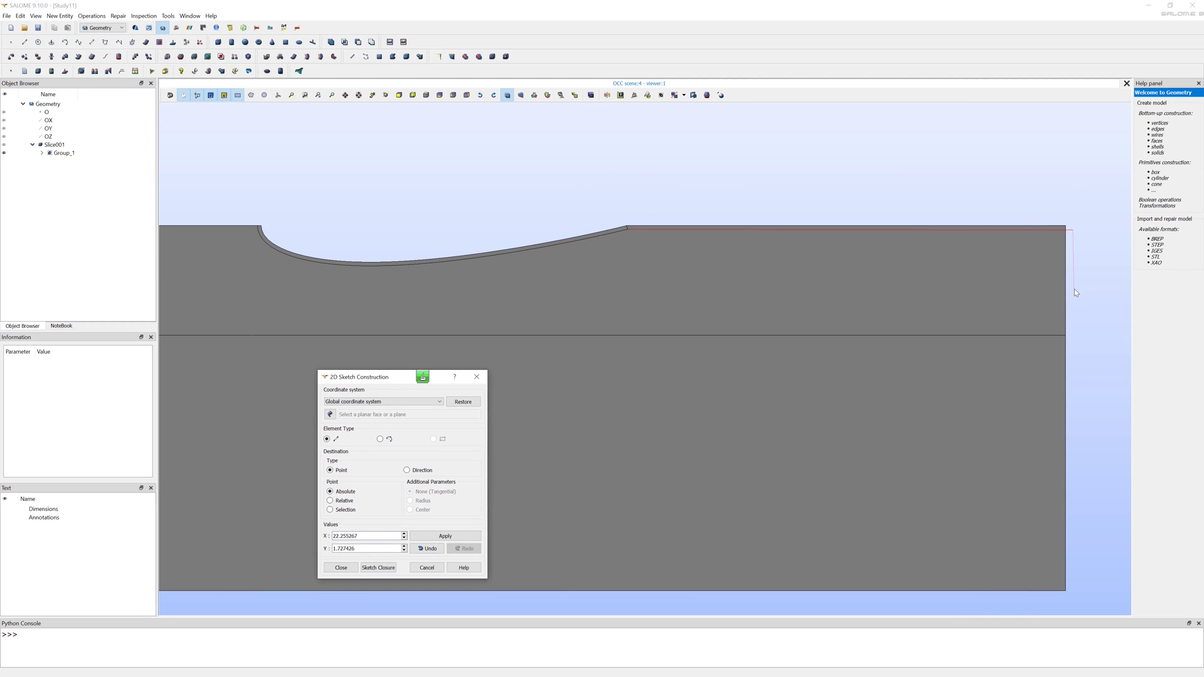
click(455, 535)
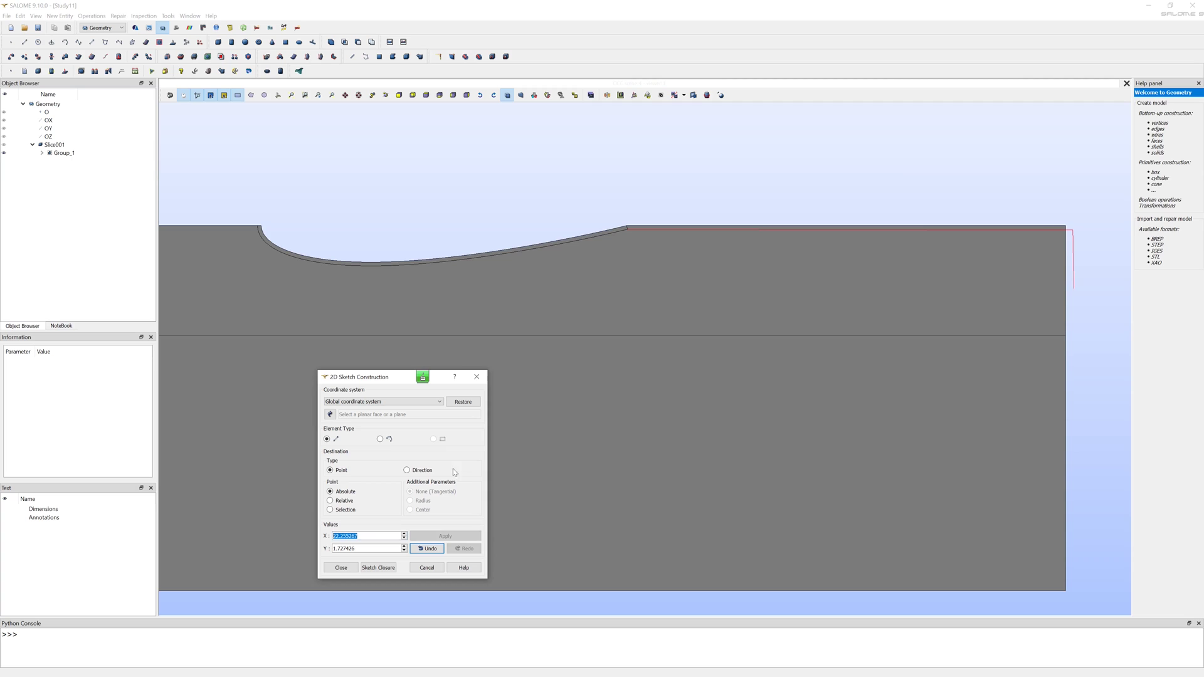
scroll(430, 310, down, 2)
click(178, 289)
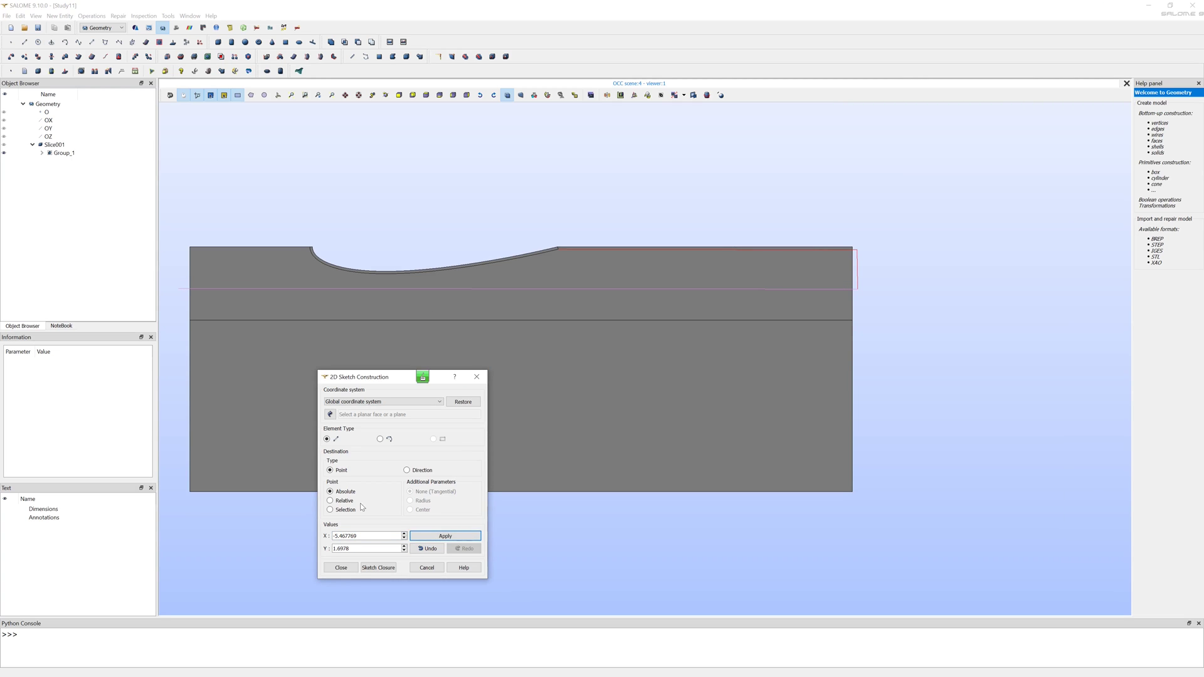
click(452, 536)
click(340, 567)
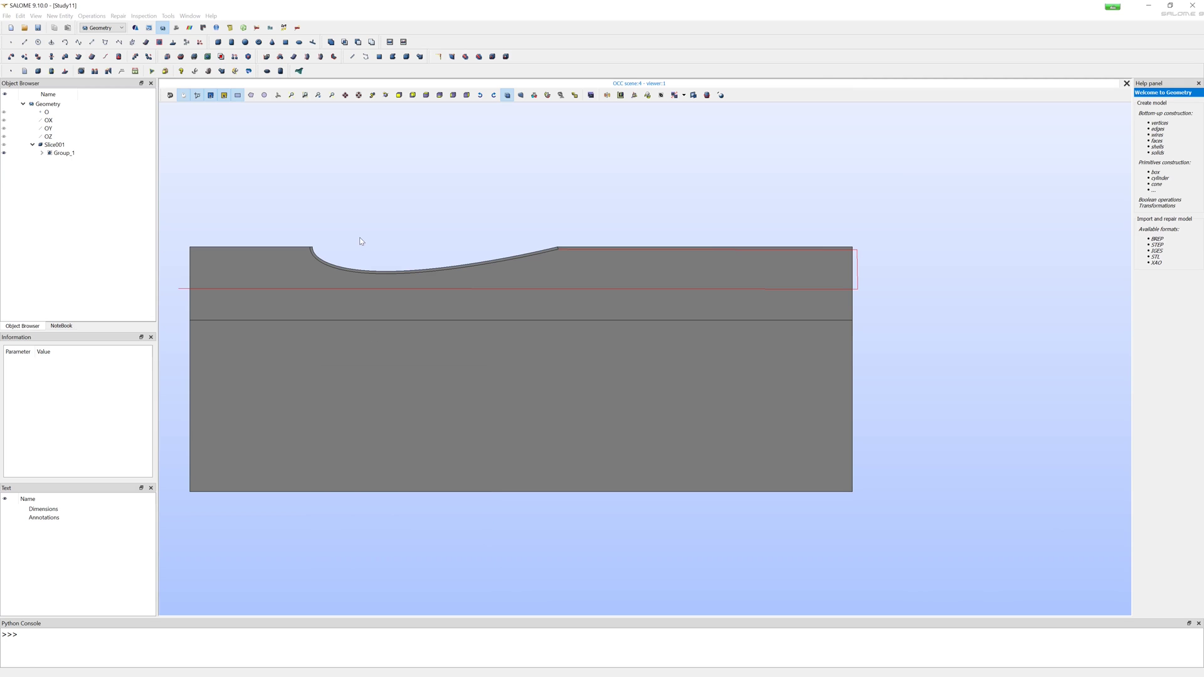
click(180, 58)
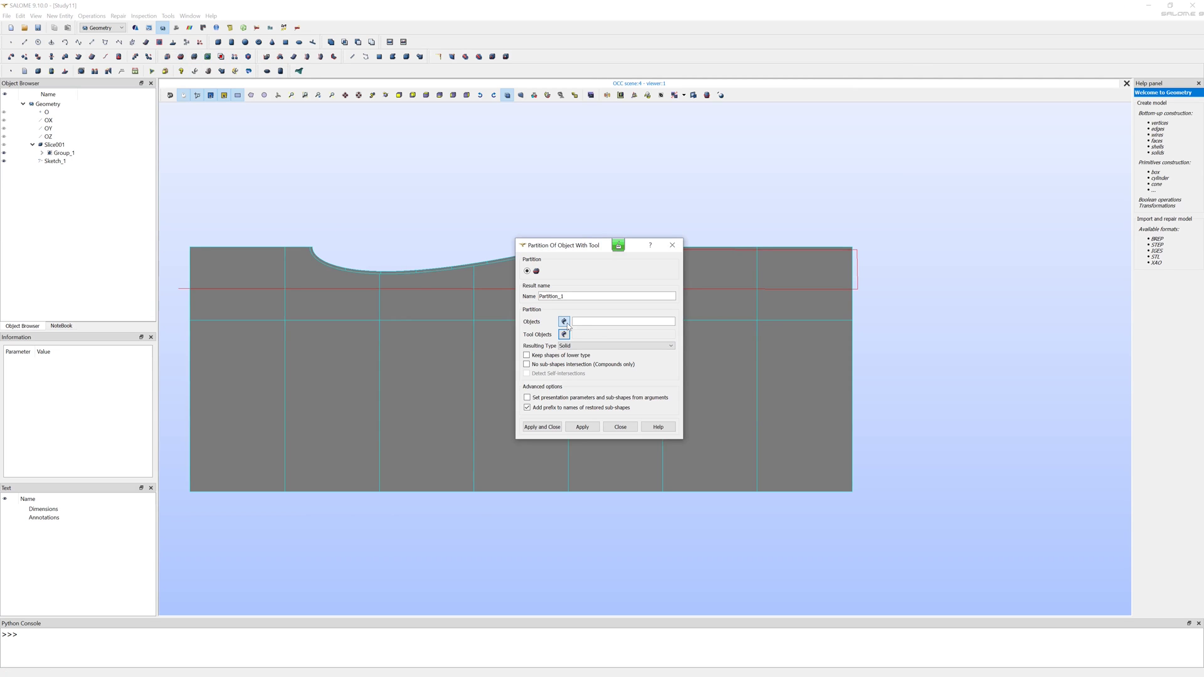
click(64, 152)
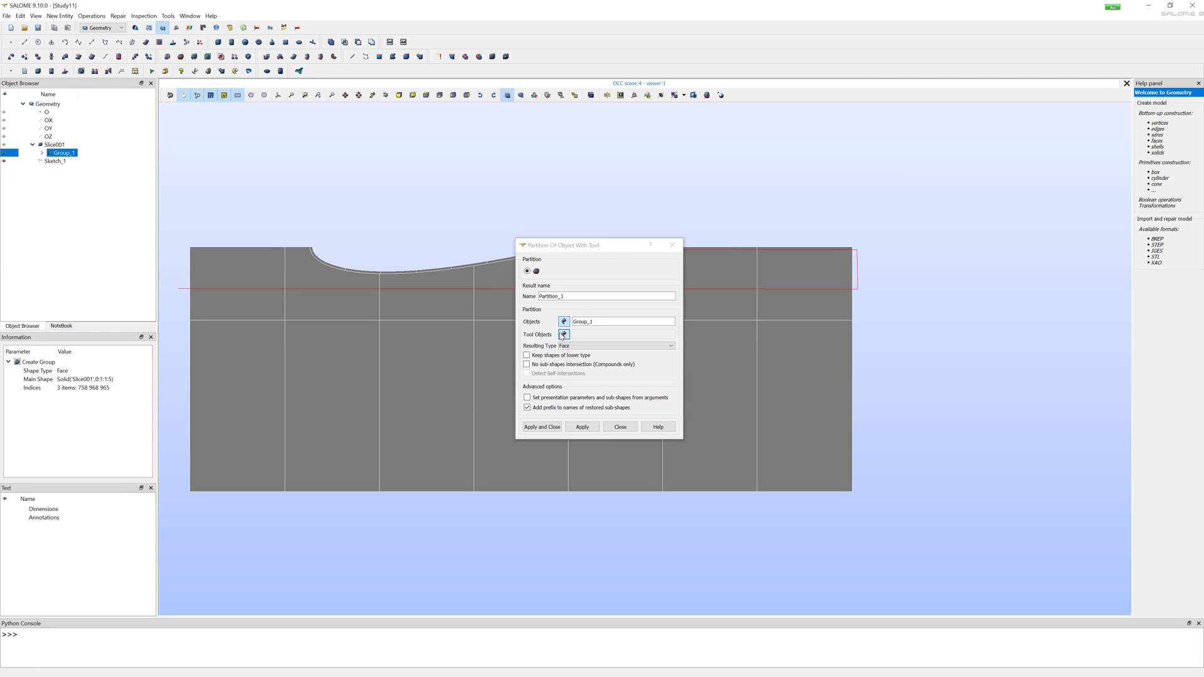
click(55, 161)
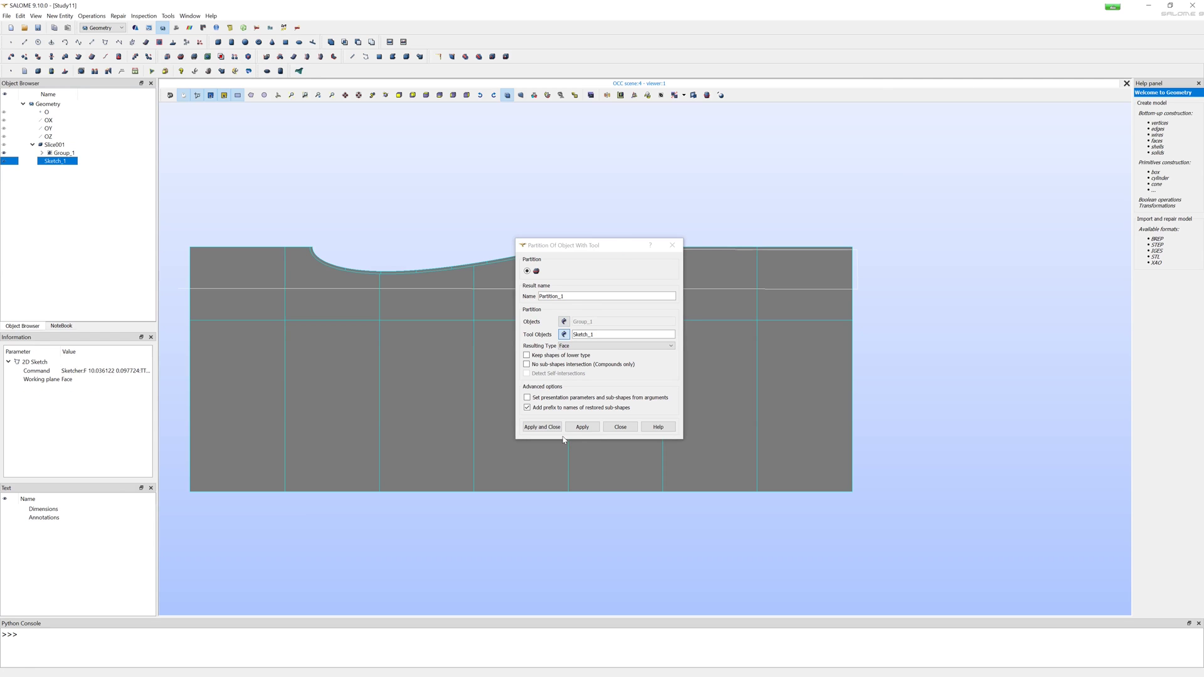
click(542, 427)
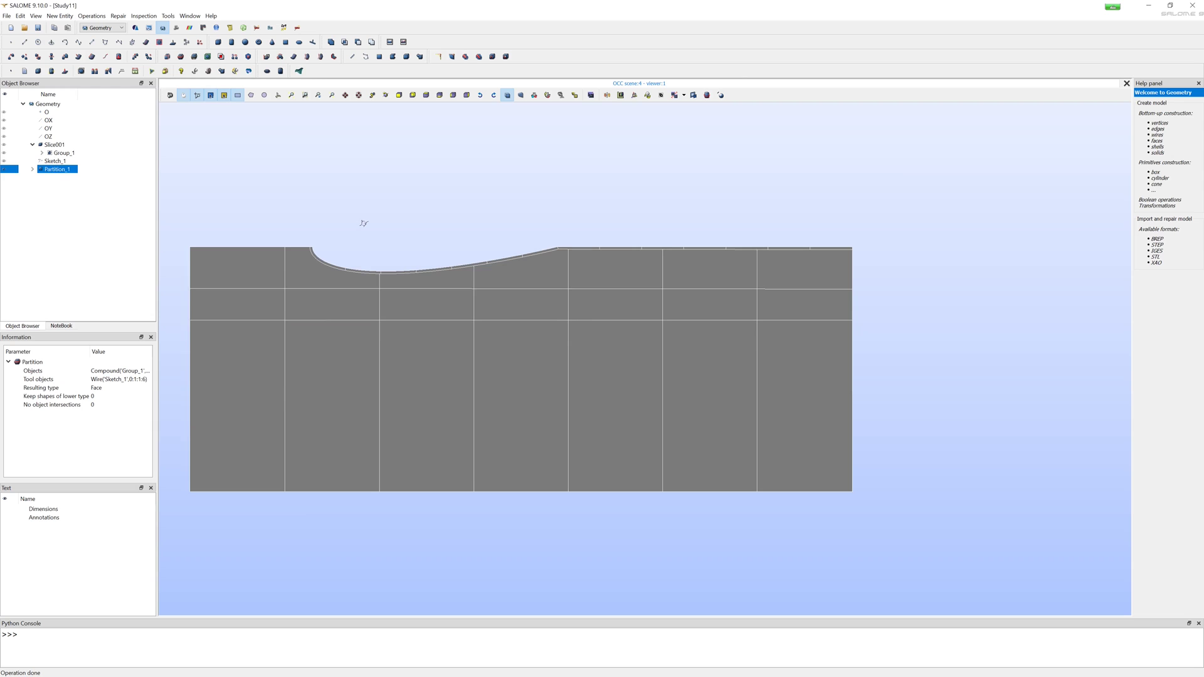
mouse_move(273, 640)
ctrl+right_down()
mouse_move(333, 558)
mouse_move(289, 187)
ctrl+right_up()
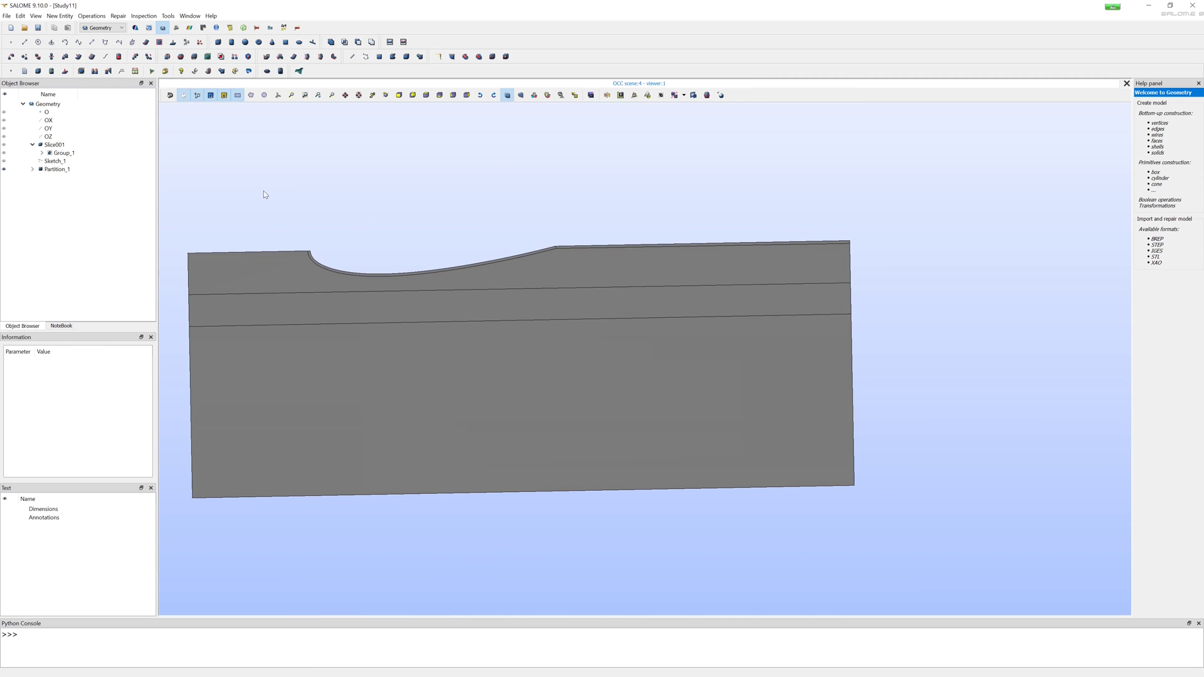
scroll(176, 259, down, 1)
scroll(178, 254, up, 3)
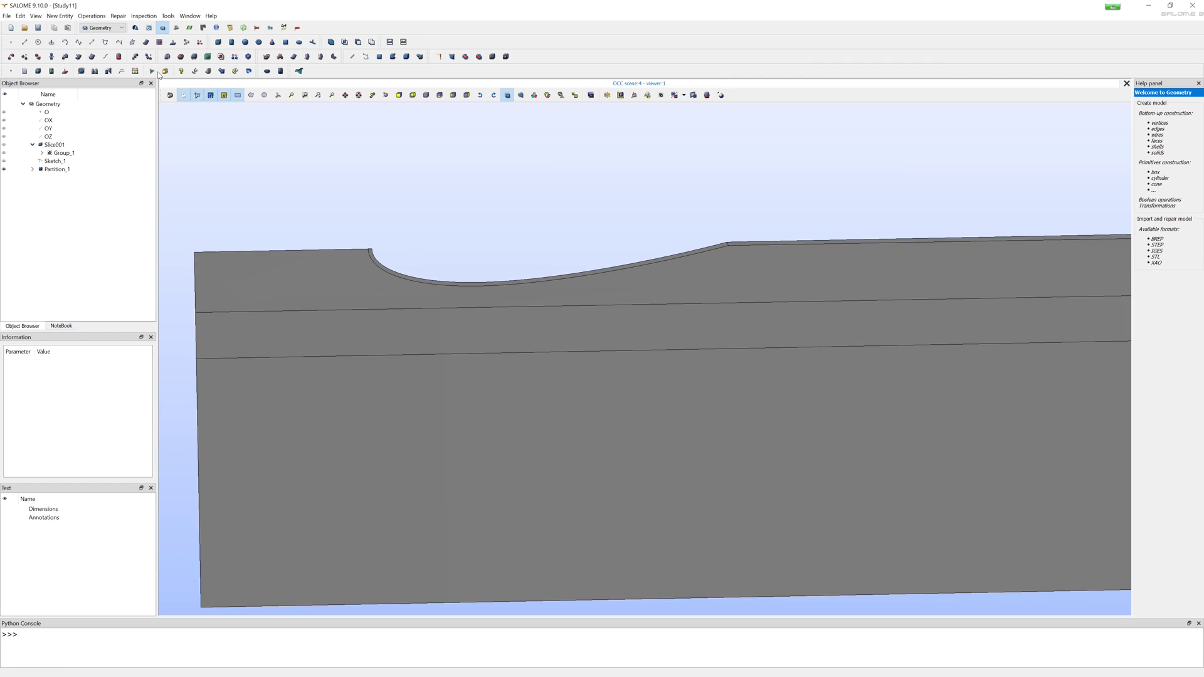
- Show the vertices of the partitioned shape via the display mode options
click(35, 15)
mouse_move(59, 204)
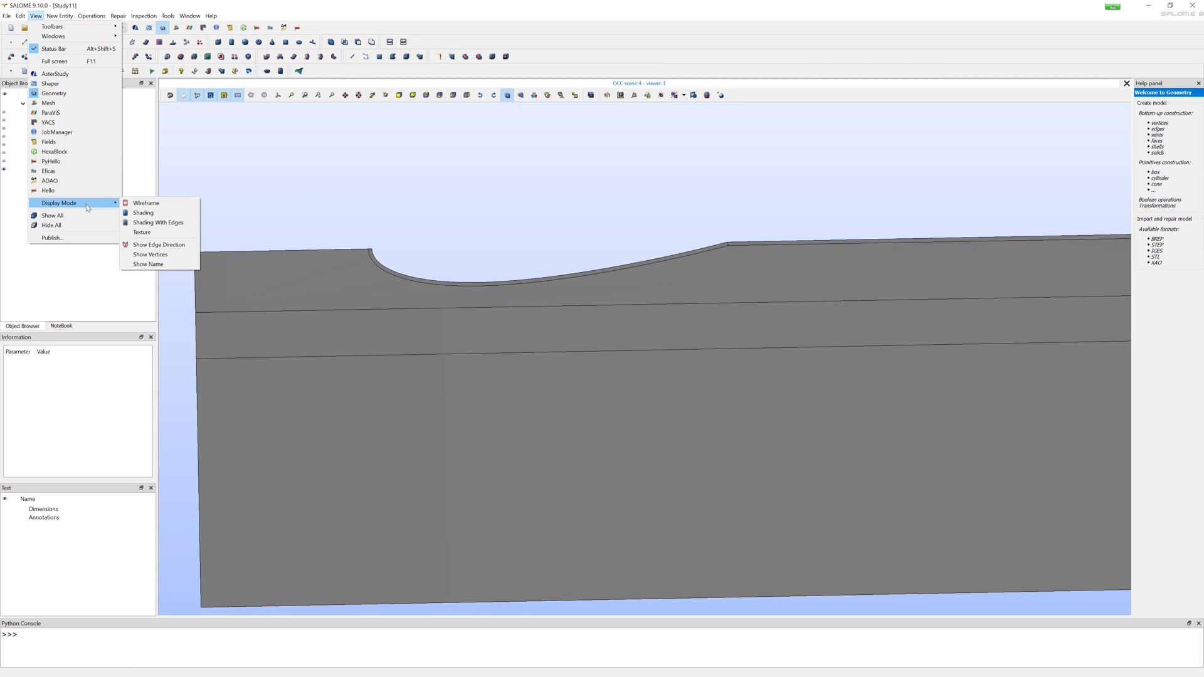
click(182, 258)
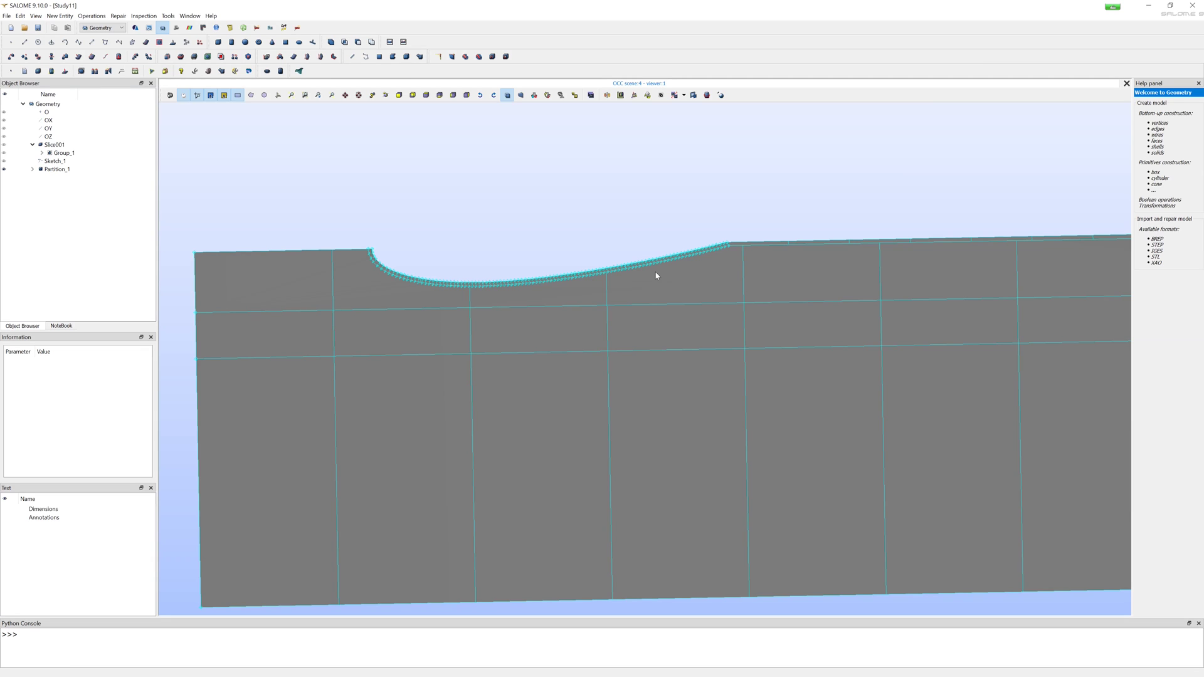
scroll(722, 272, up, 3)
scroll(736, 250, up, 1)
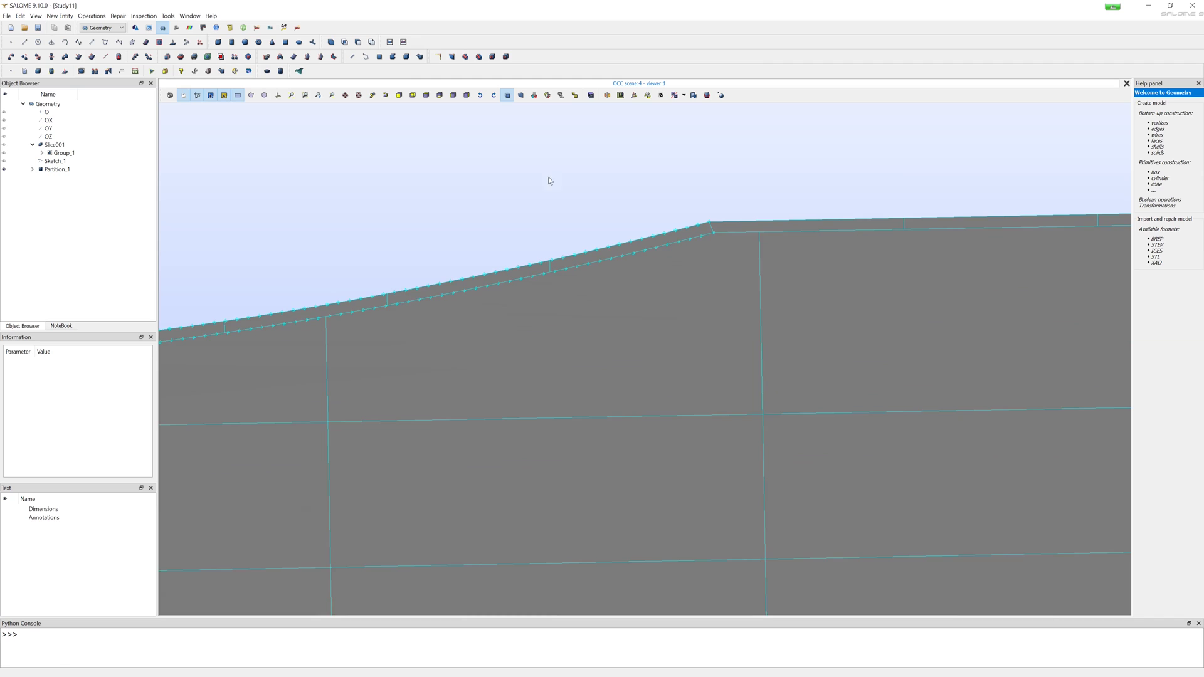
- Start a 2D sketch with points at the slope's corner vertex and below the face's bottom edge
click(105, 42)
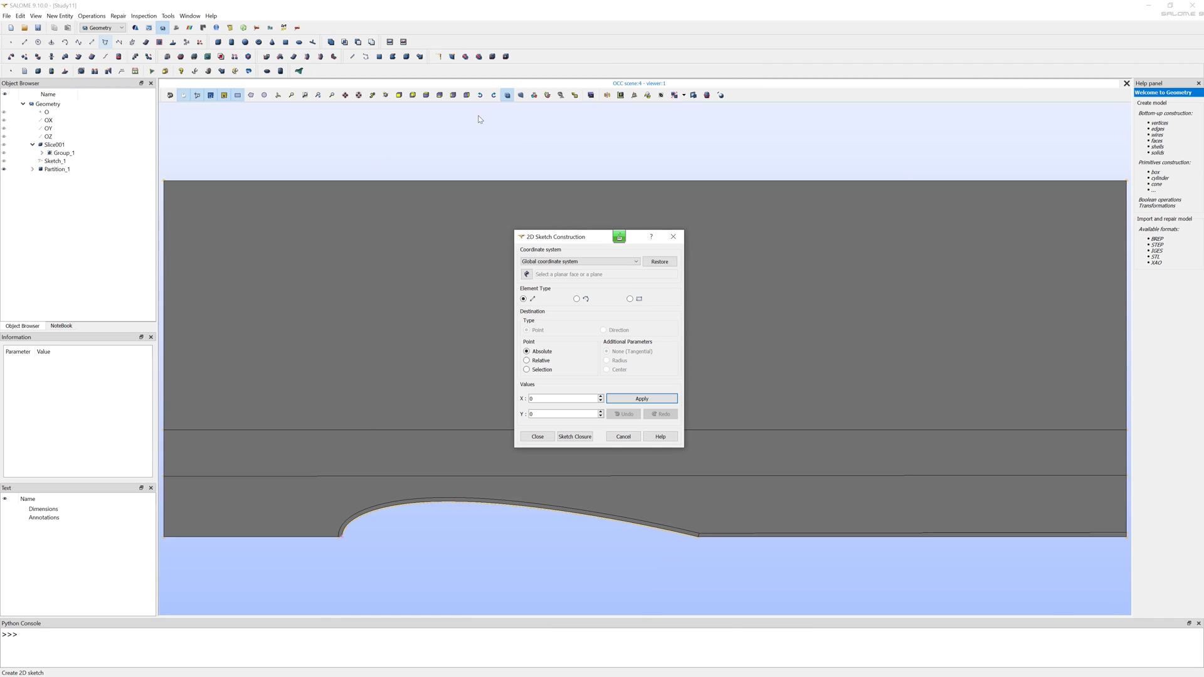
click(440, 97)
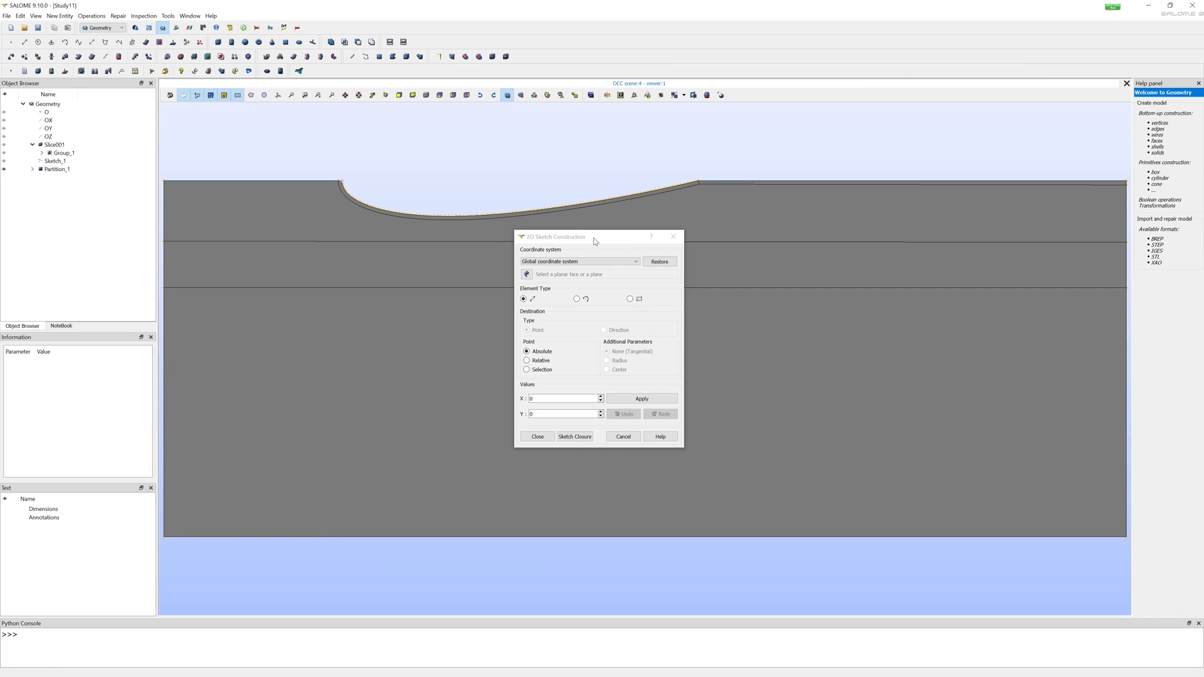
drag(618, 235, 459, 273)
scroll(700, 190, up, 2)
scroll(712, 220, up, 1)
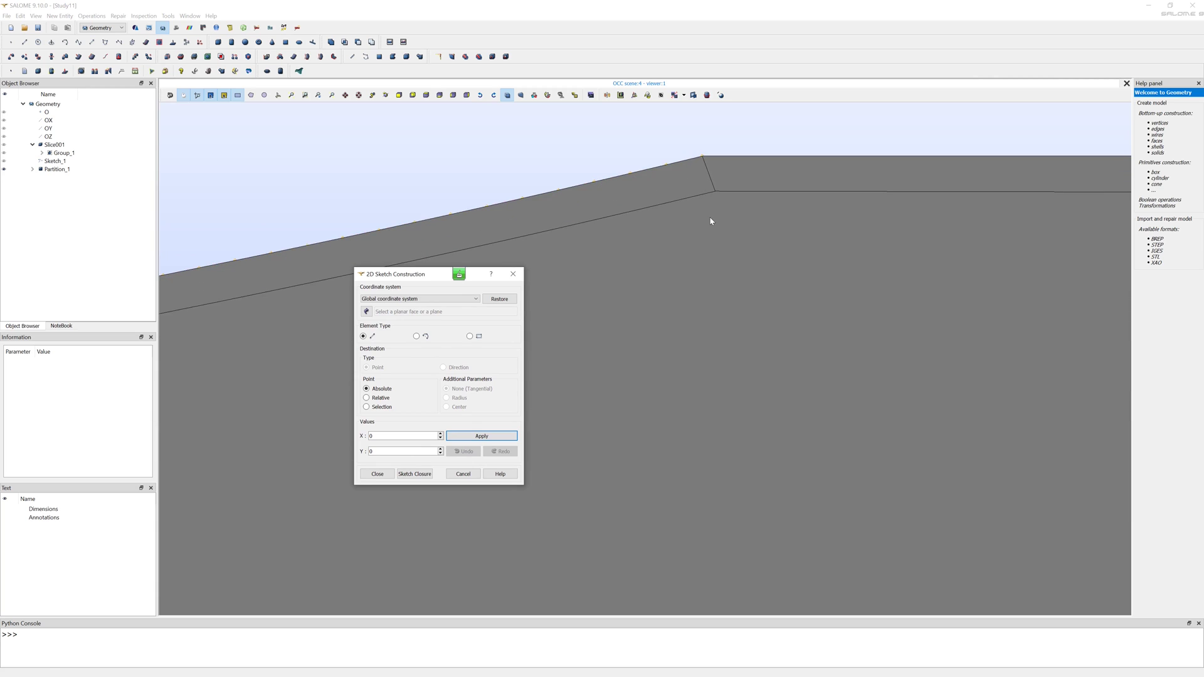
scroll(710, 218, up, 1)
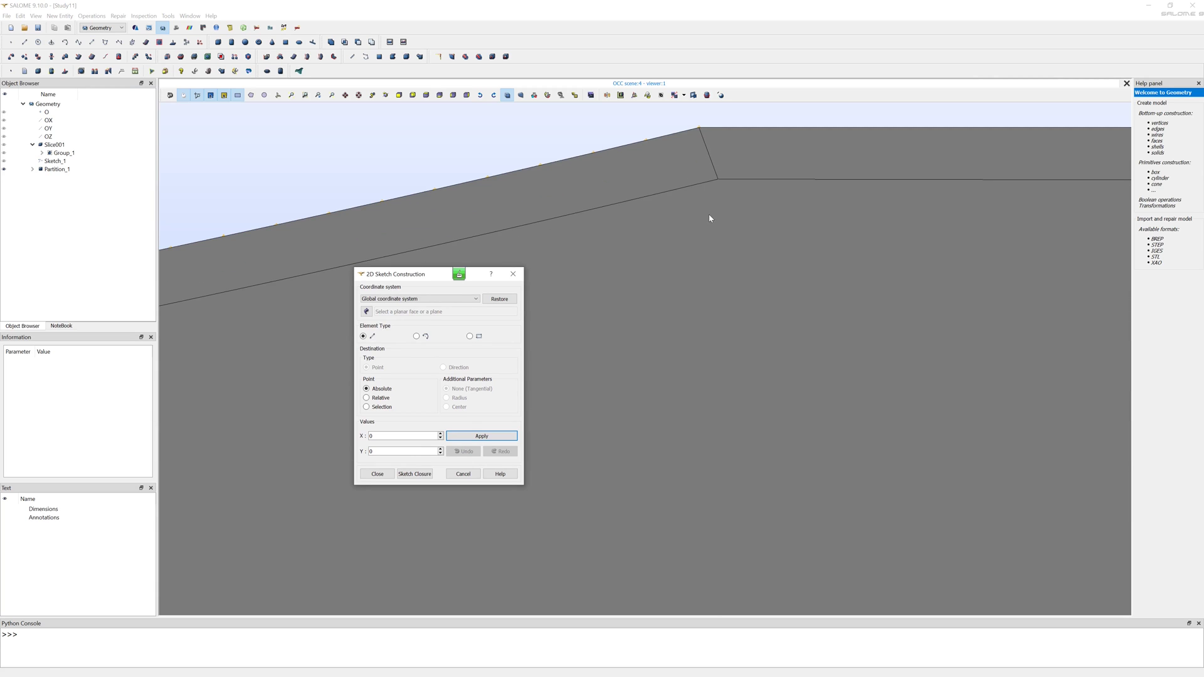
click(719, 182)
key(Return)
scroll(710, 279, down, 3)
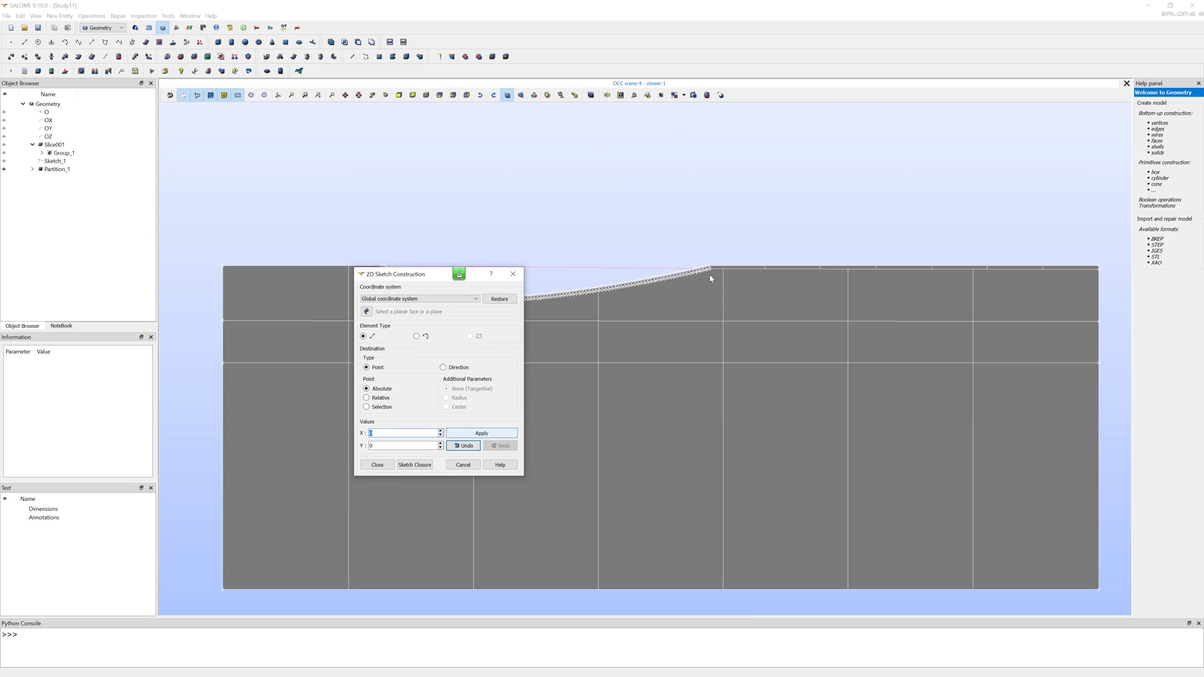
click(716, 602)
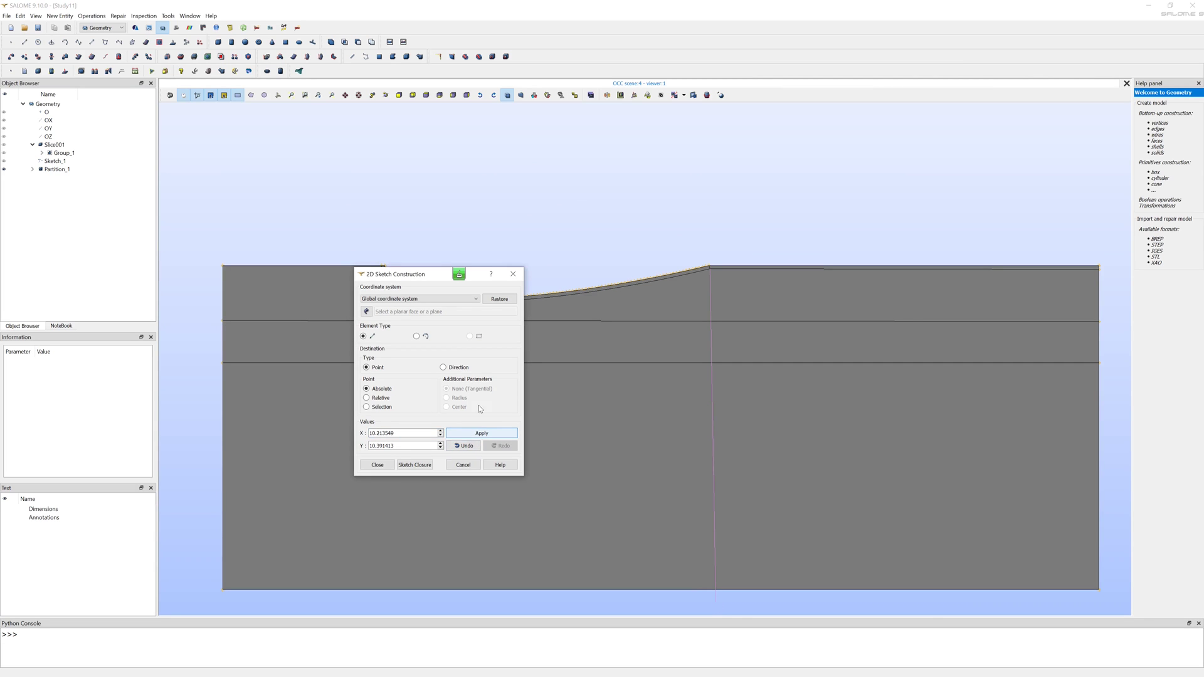
key(Return)
drag(414, 273, 236, 213)
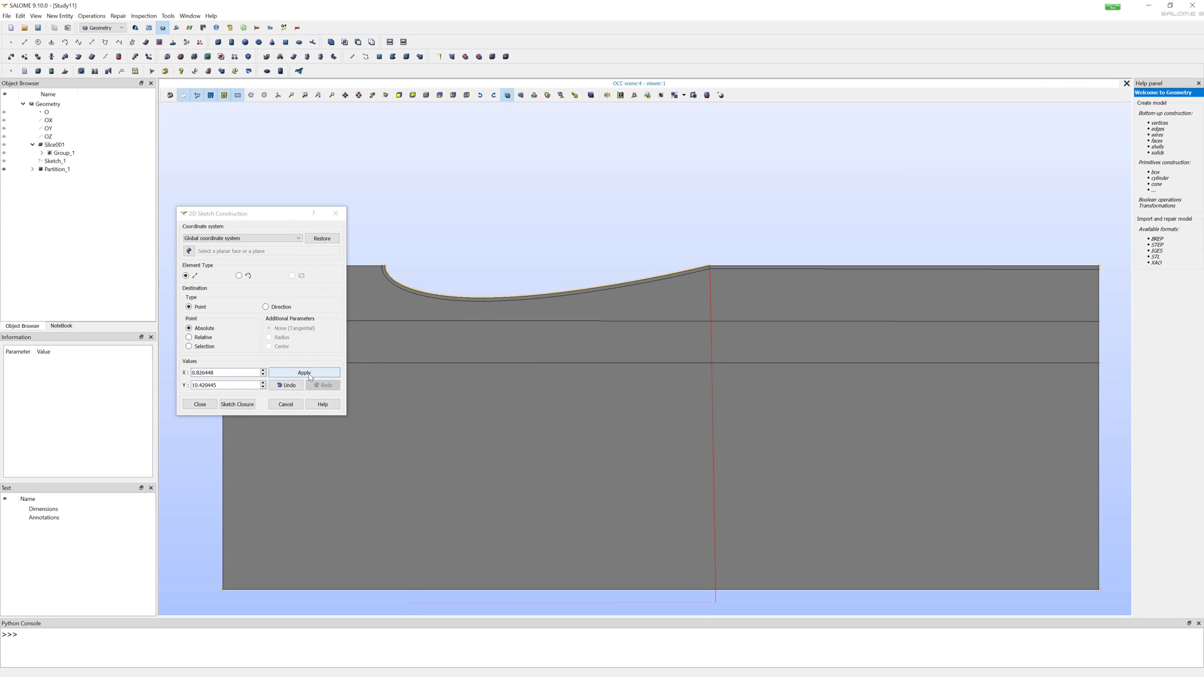
scroll(424, 306, up, 2)
scroll(423, 305, down, 3)
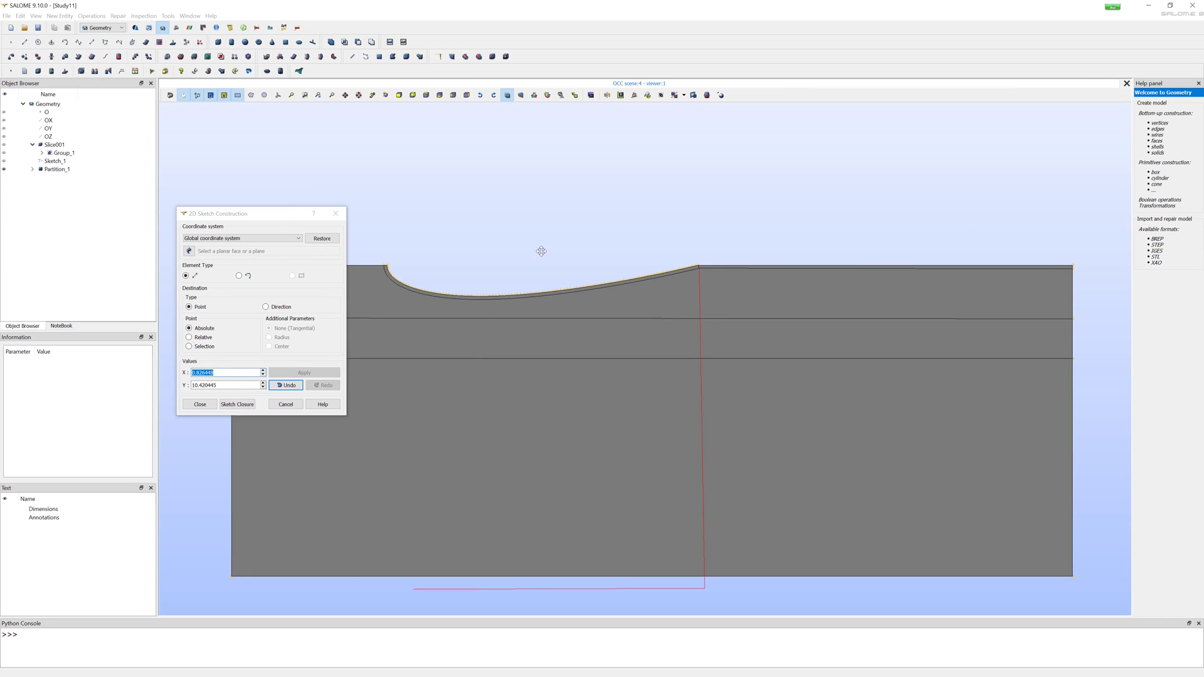
scroll(540, 250, up, 1)
scroll(650, 229, up, 1)
scroll(624, 266, up, 2)
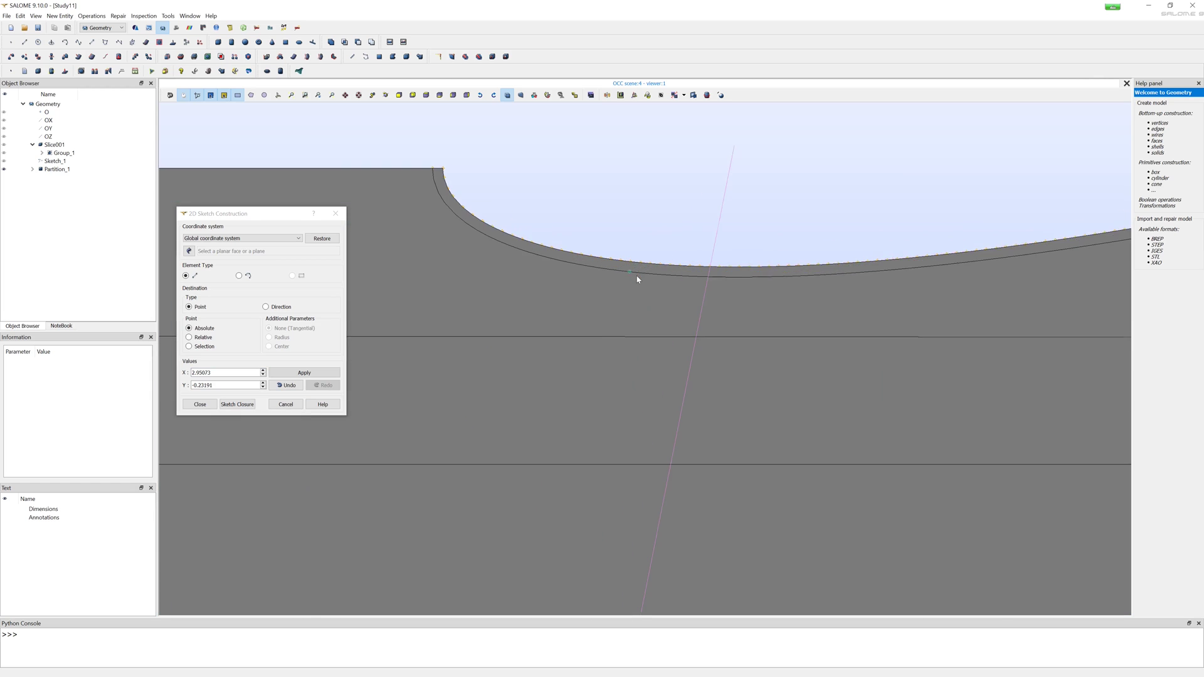
scroll(636, 279, up, 1)
scroll(639, 280, up, 1)
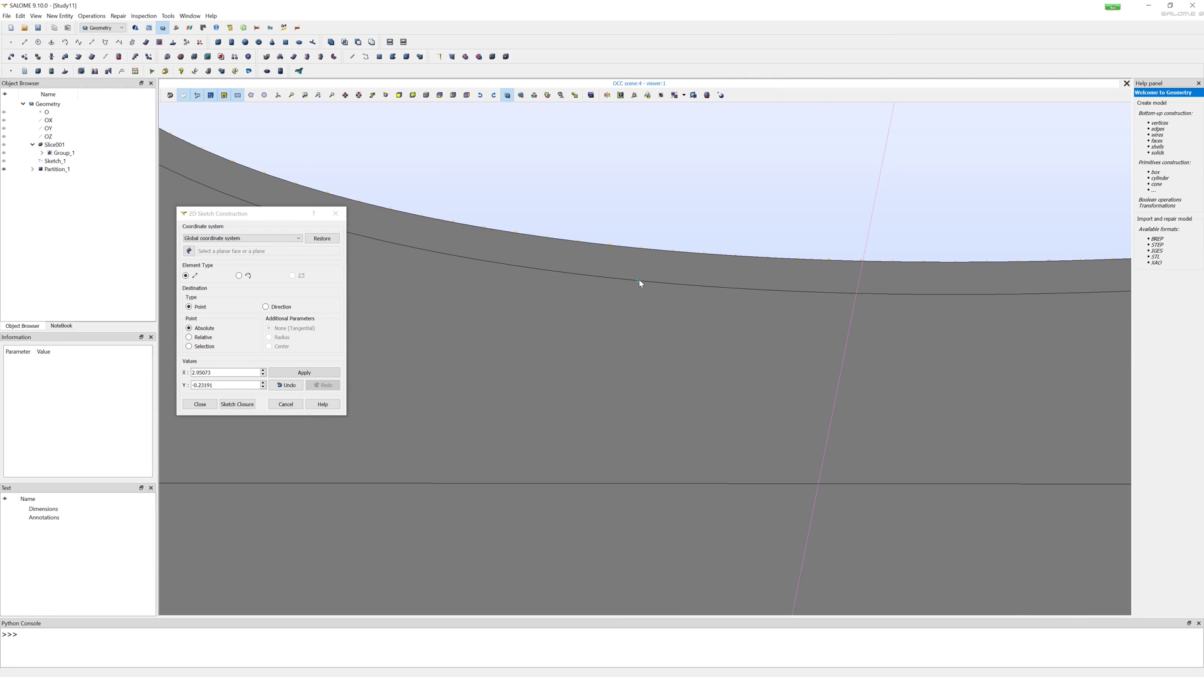
scroll(639, 283, down, 2)
- Add points along the curved edge and finish the outline as Sketch_2
click(640, 282)
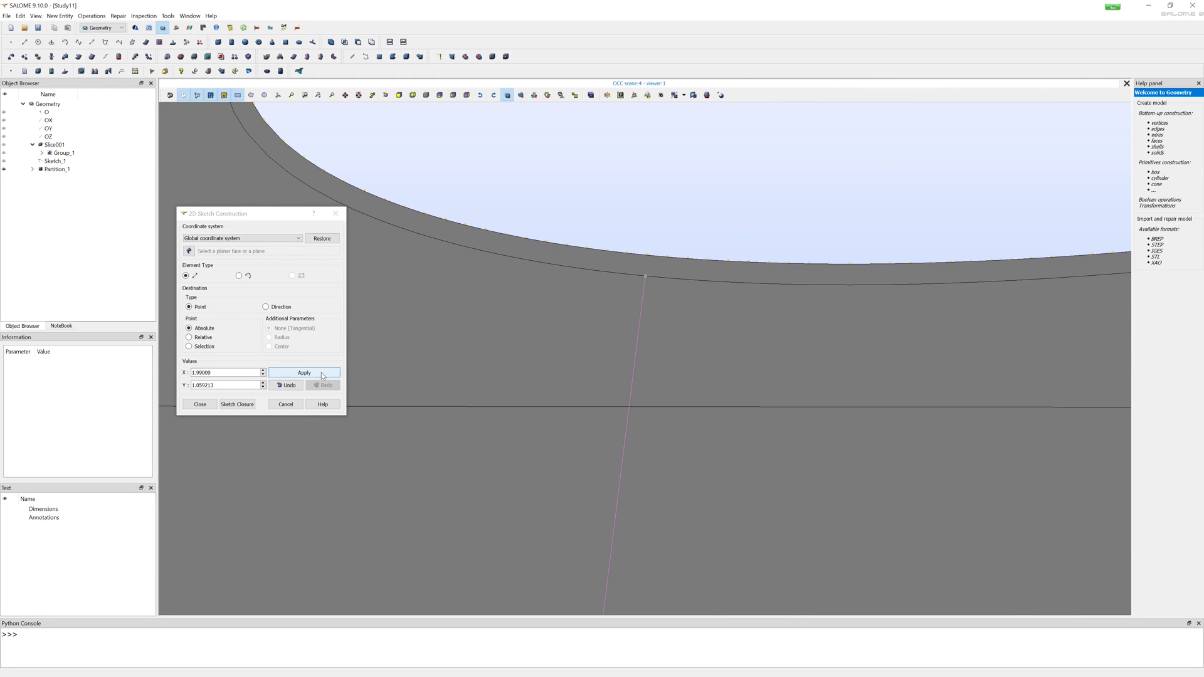
click(321, 373)
scroll(645, 263, up, 1)
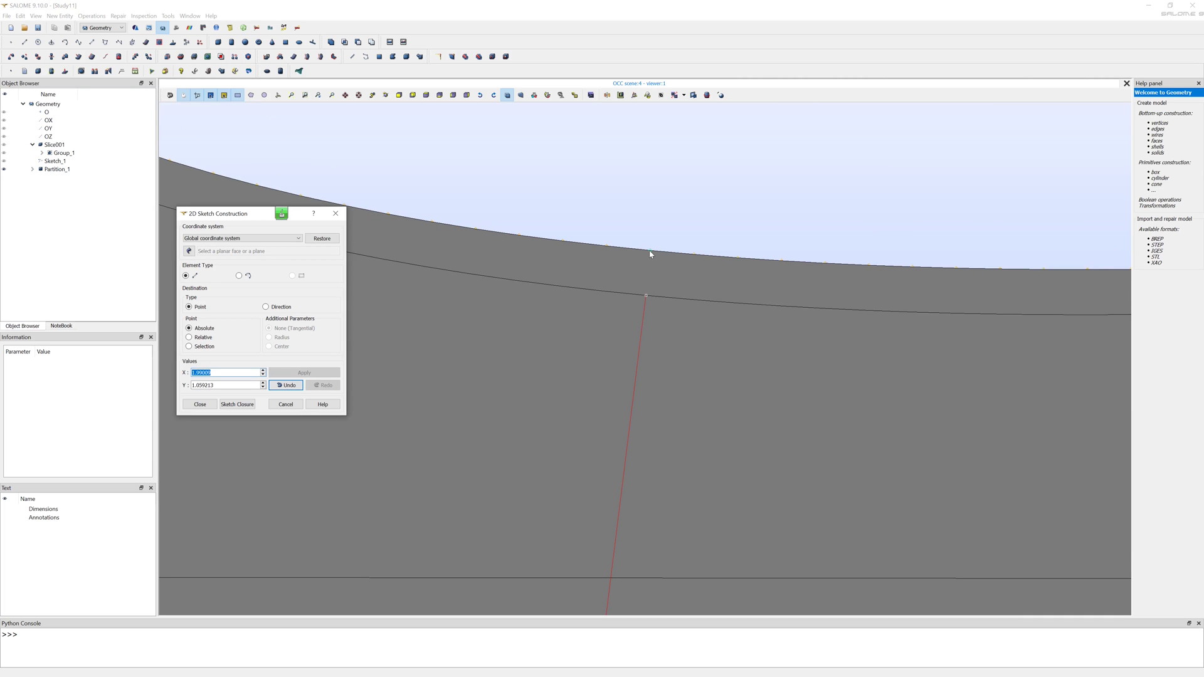
click(649, 252)
scroll(738, 229, down, 2)
click(738, 229)
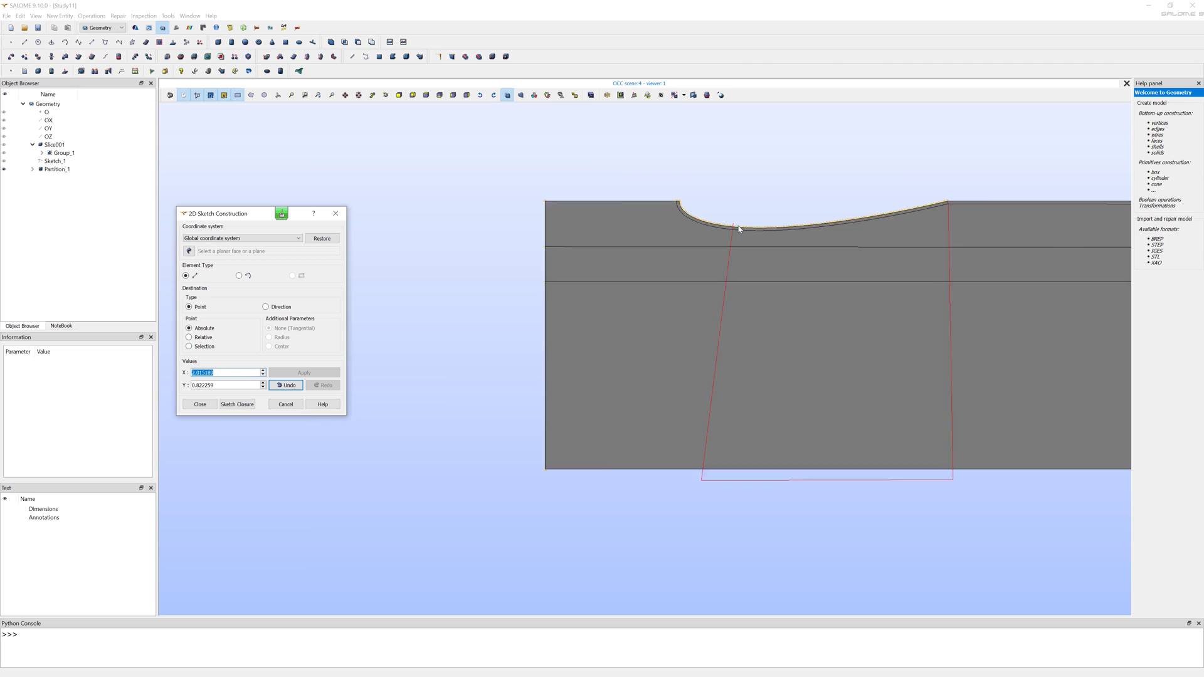
scroll(738, 229, down, 1)
click(846, 174)
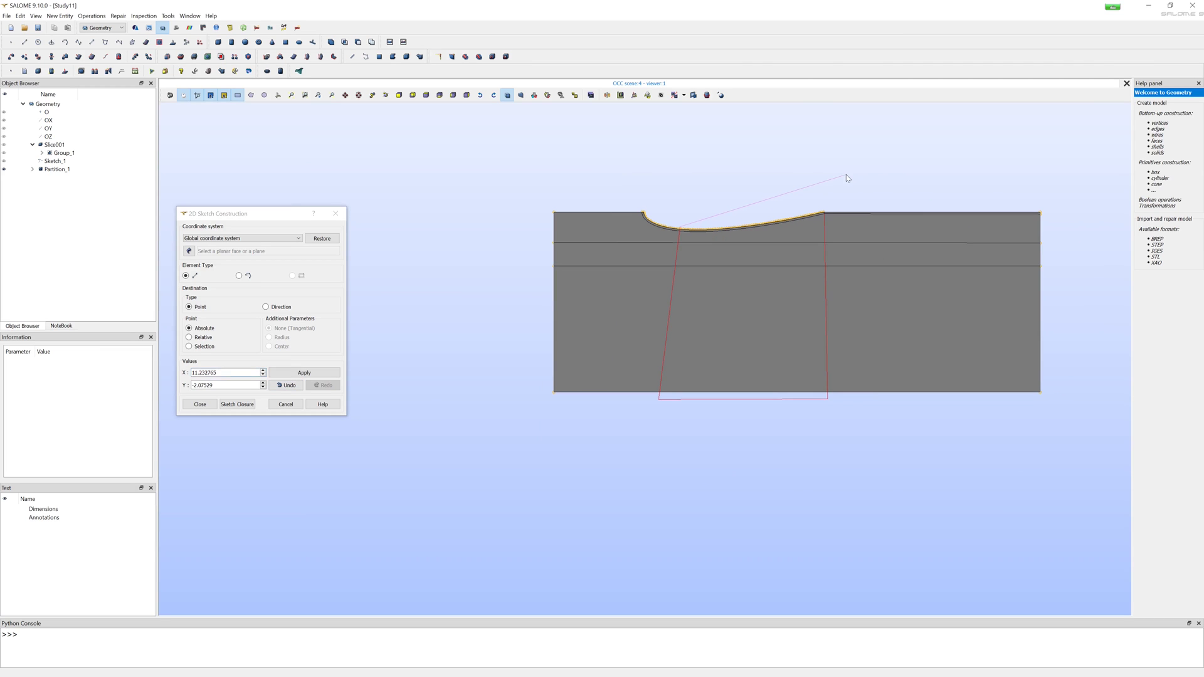
click(211, 405)
scroll(907, 192, up, 2)
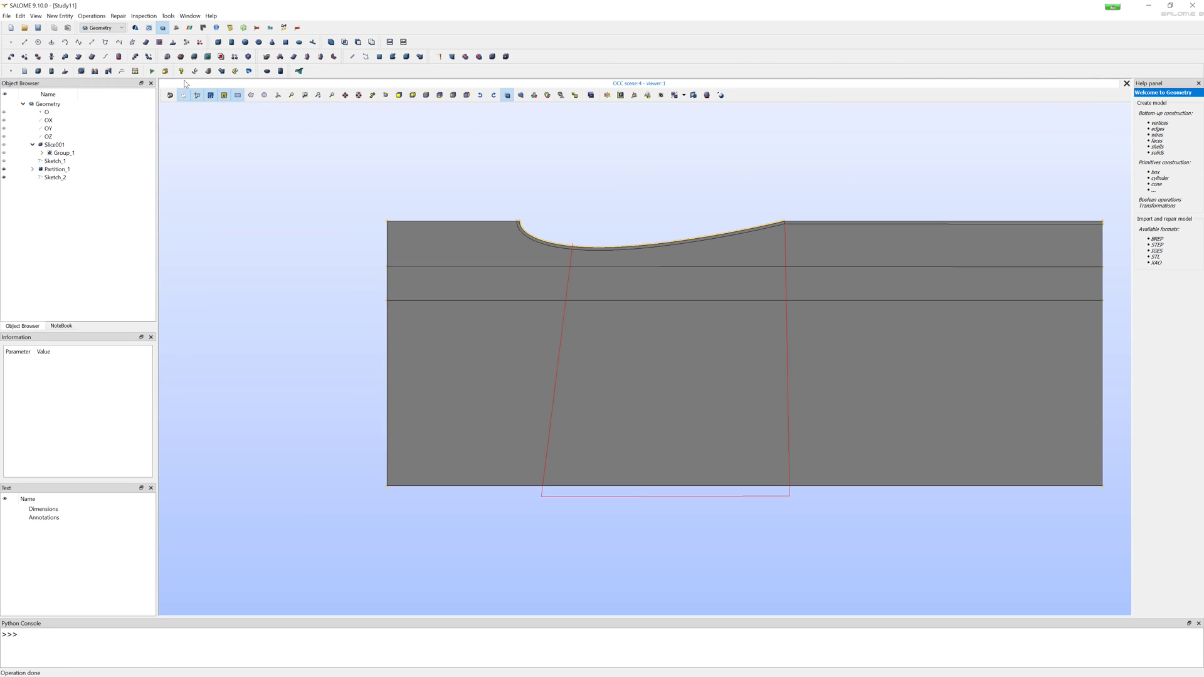
click(181, 57)
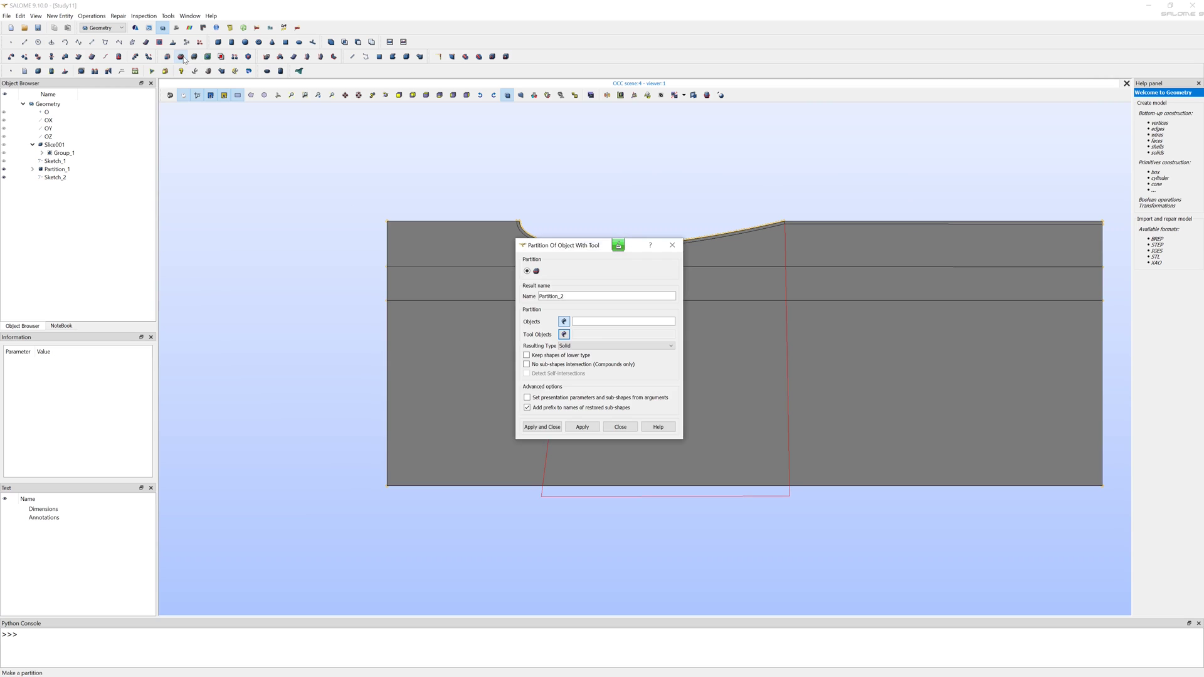
- Partition Partition_1 with Sketch_2 as tool to create Partition_2
click(56, 169)
click(56, 177)
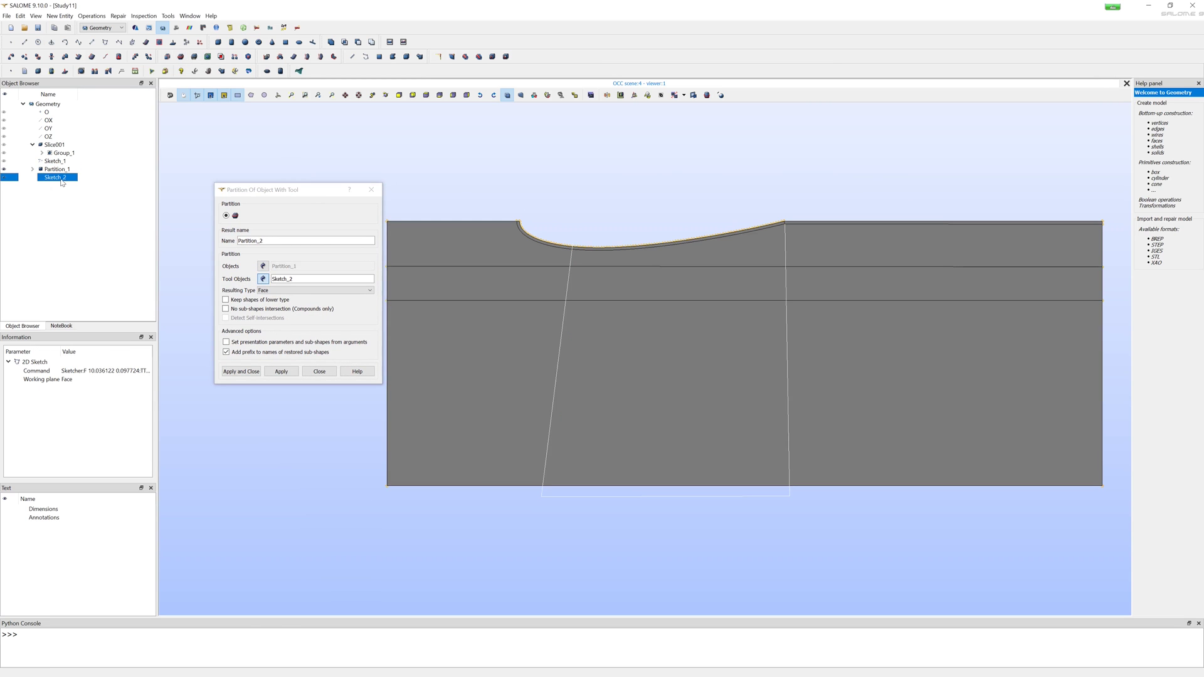
click(242, 370)
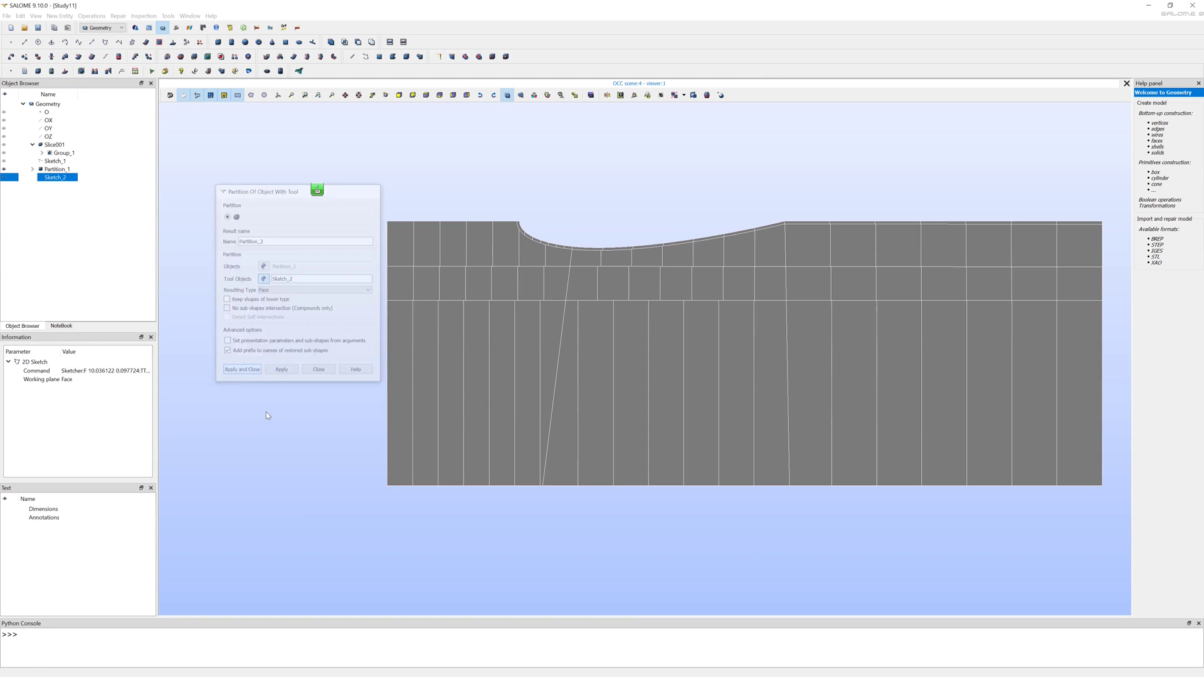
click(267, 411)
mouse_move(272, 387)
ctrl+right_down()
mouse_move(661, 181)
mouse_move(747, 185)
mouse_move(712, 142)
mouse_move(769, 168)
ctrl+right_up()
mouse_move(1082, 523)
ctrl+right_down()
mouse_move(1081, 548)
mouse_move(1056, 492)
mouse_move(1032, 503)
ctrl+right_up()
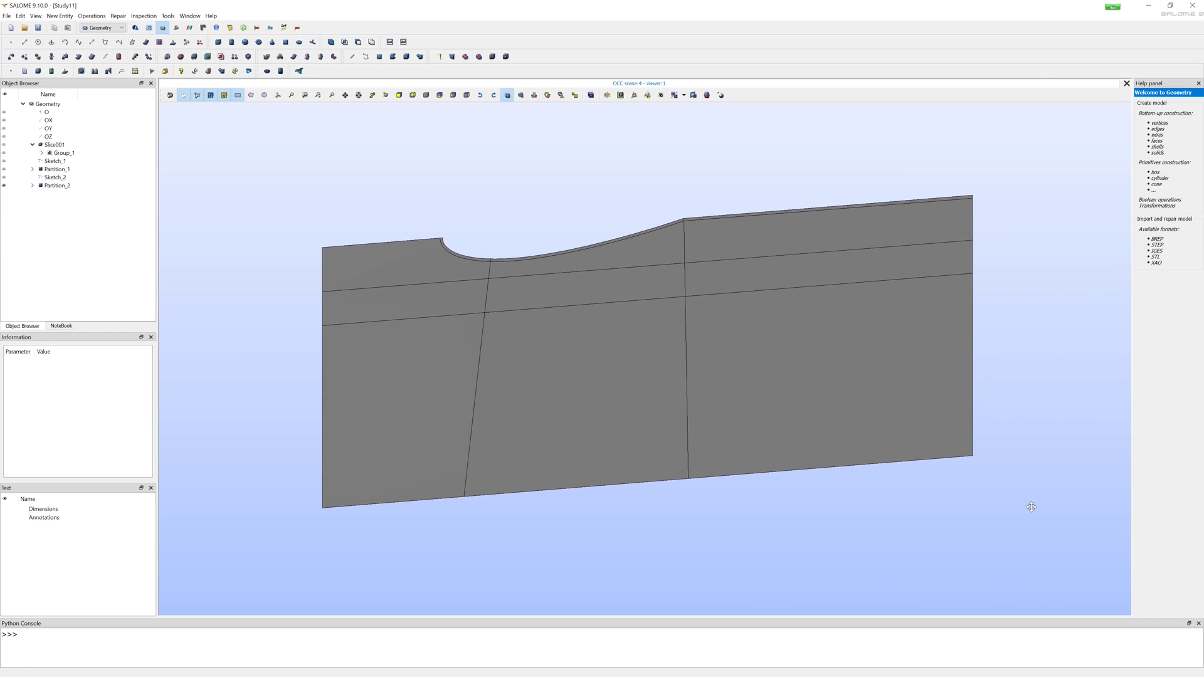
- Switch to the Mesh module and display Partition_2 fitted in its viewer
click(123, 29)
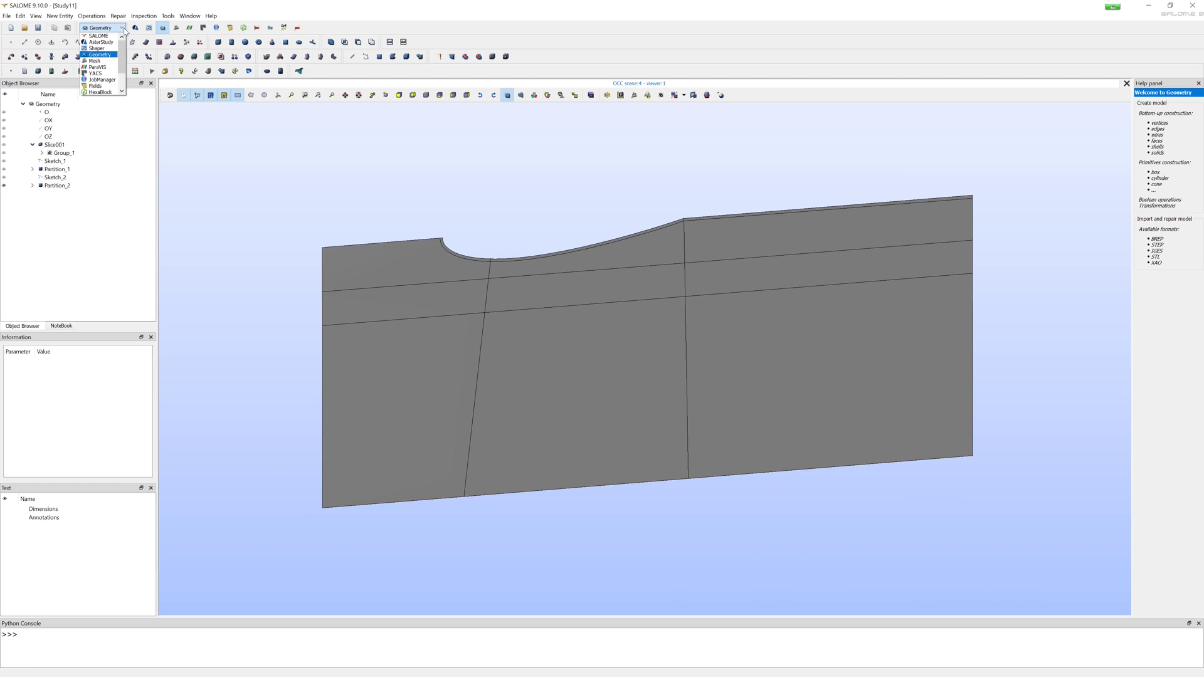
click(94, 61)
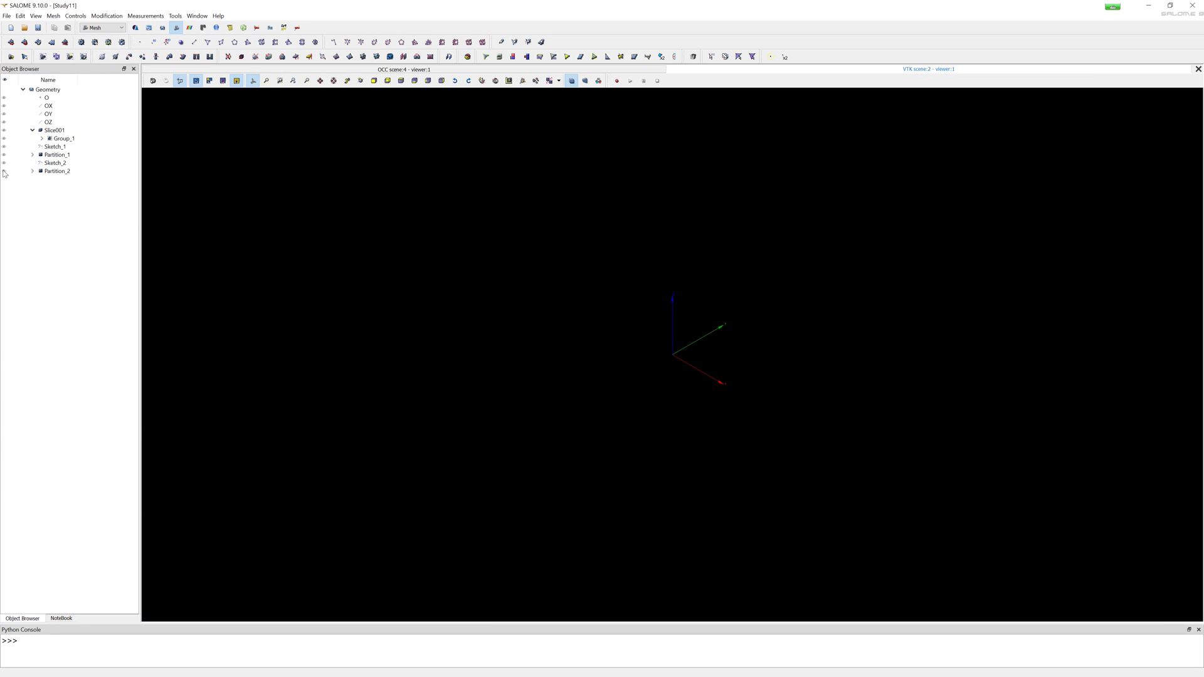
click(4, 171)
click(266, 80)
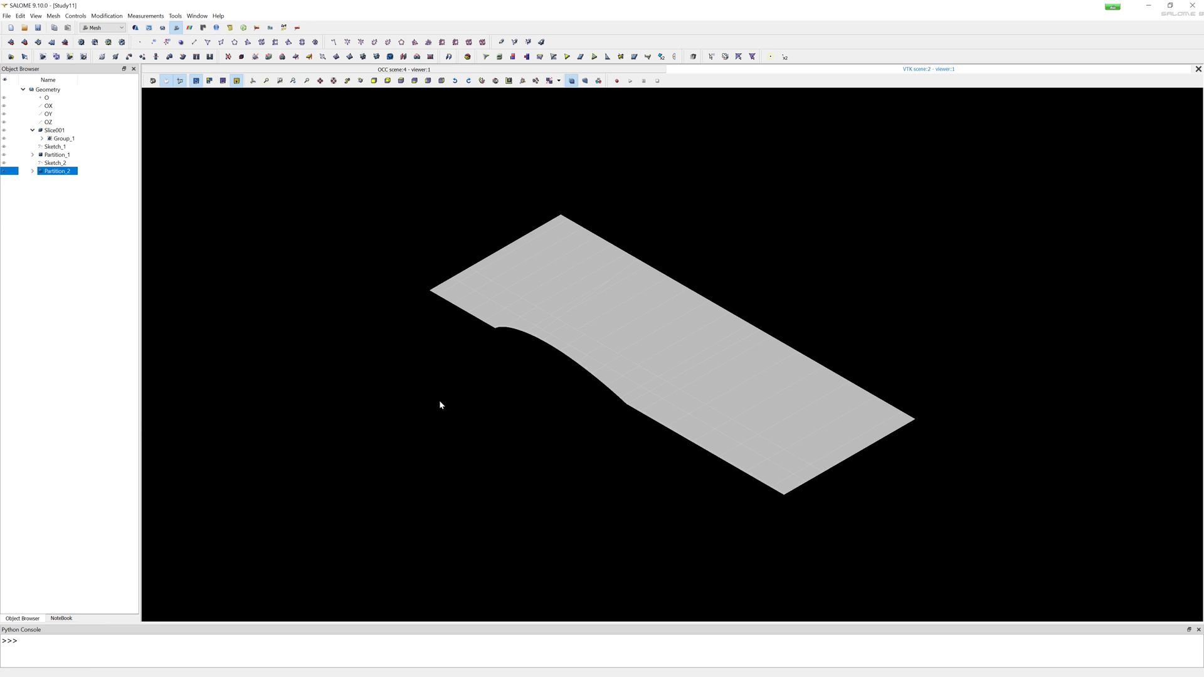
ctrl+right_drag(440, 405, 352, 210)
click(557, 540)
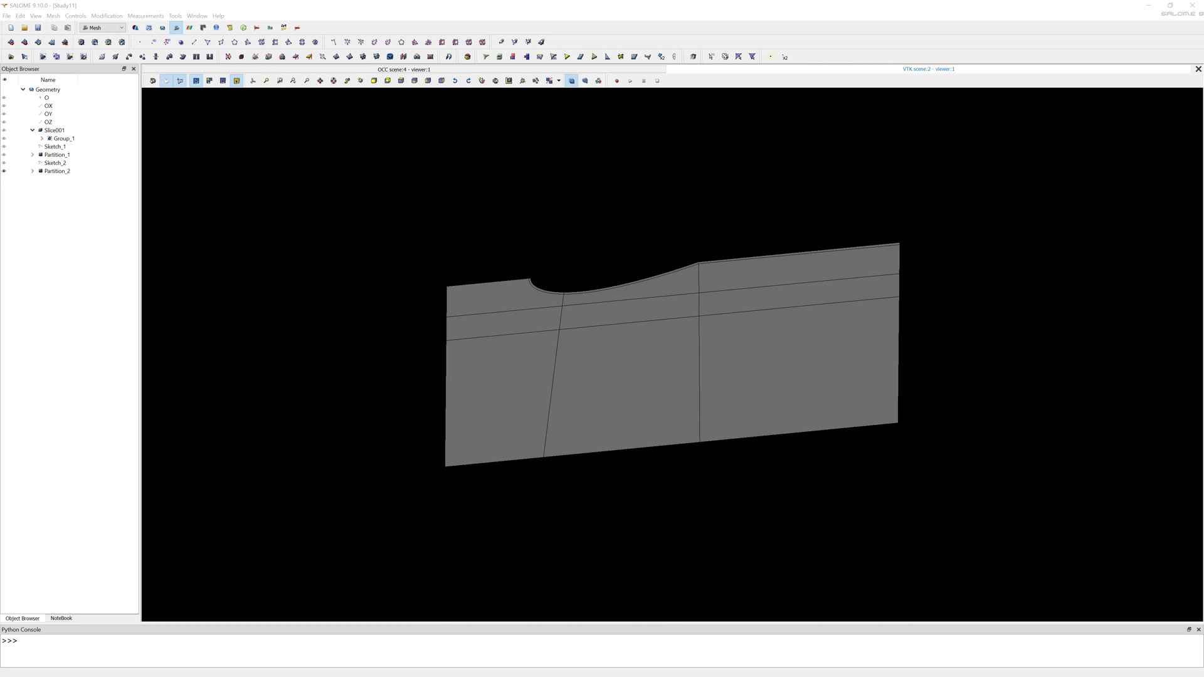
- Save the study as airfoil-01.hdf
click(7, 16)
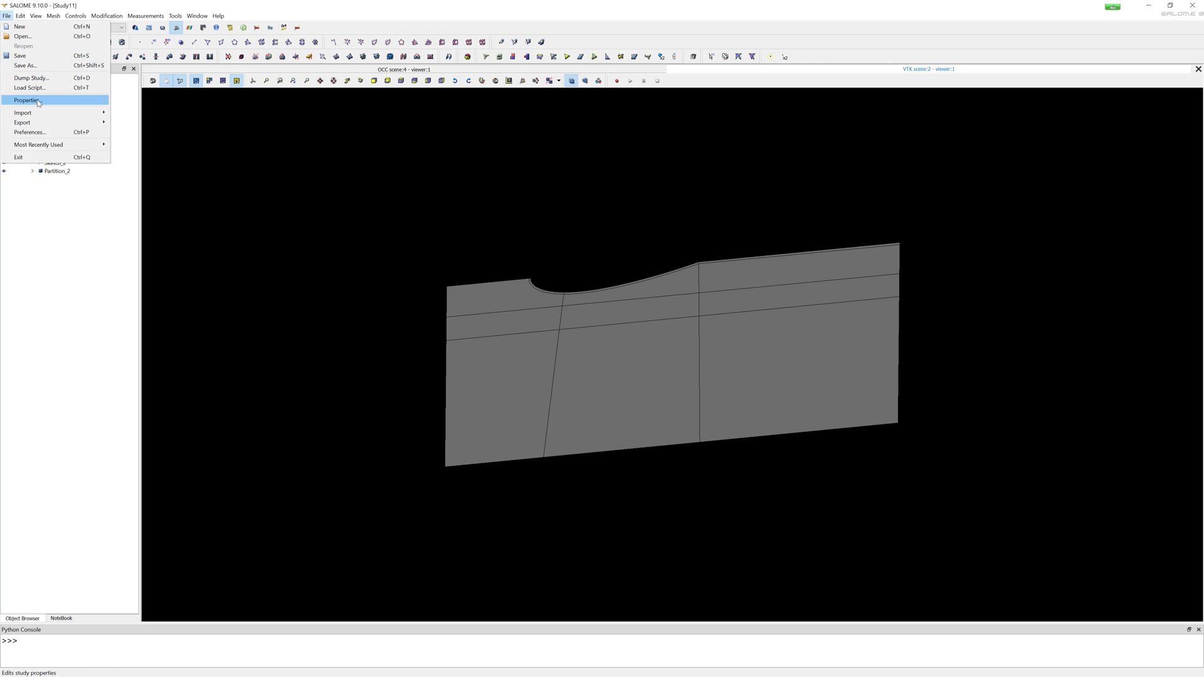
click(44, 69)
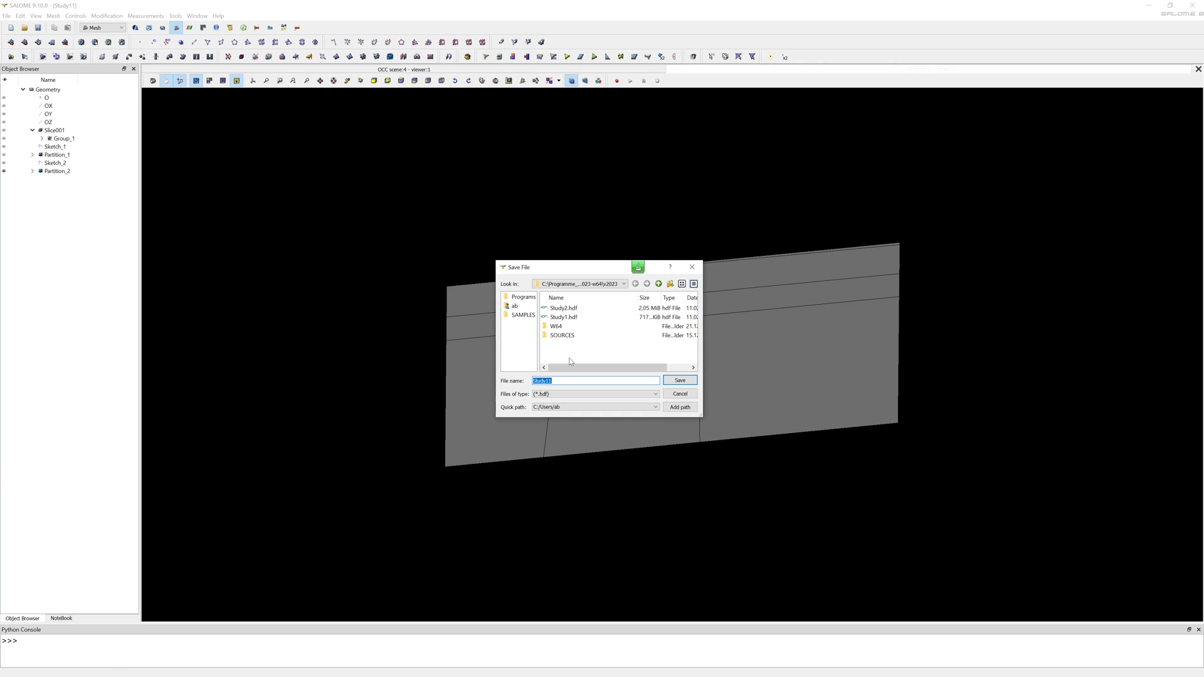
text(airfoil-0)
text(1)
click(677, 383)
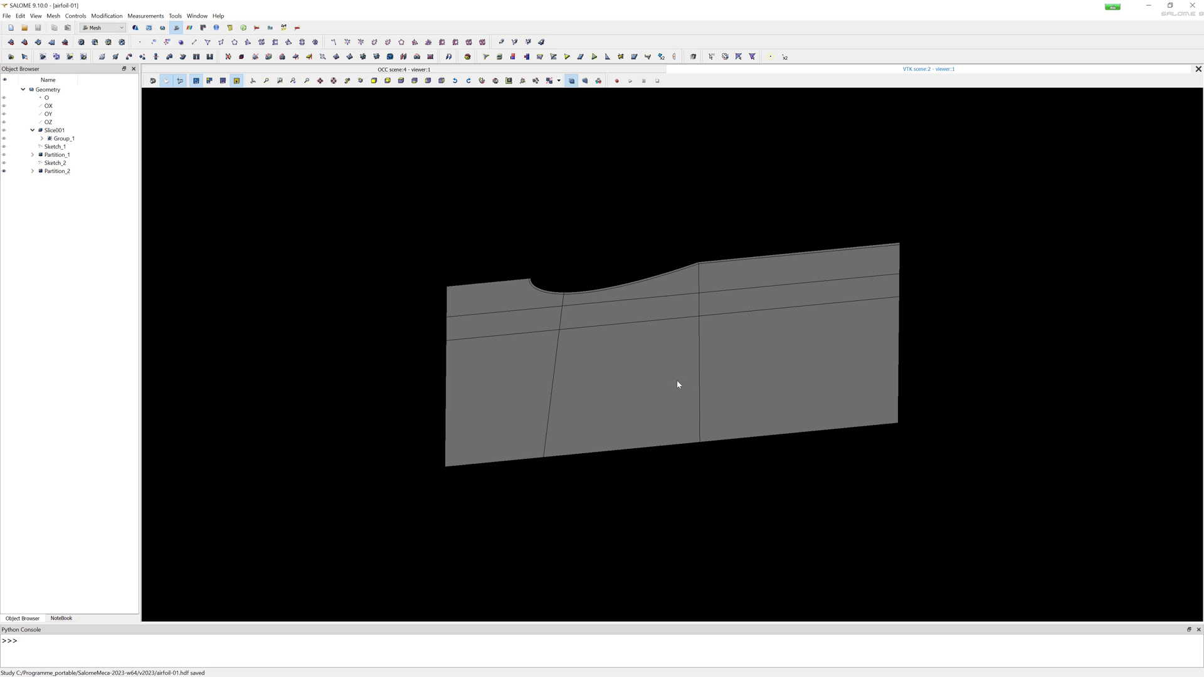
- Create a new mesh on Partition_2 with Gmsh as the 2D algorithm
click(10, 43)
drag(553, 251, 304, 251)
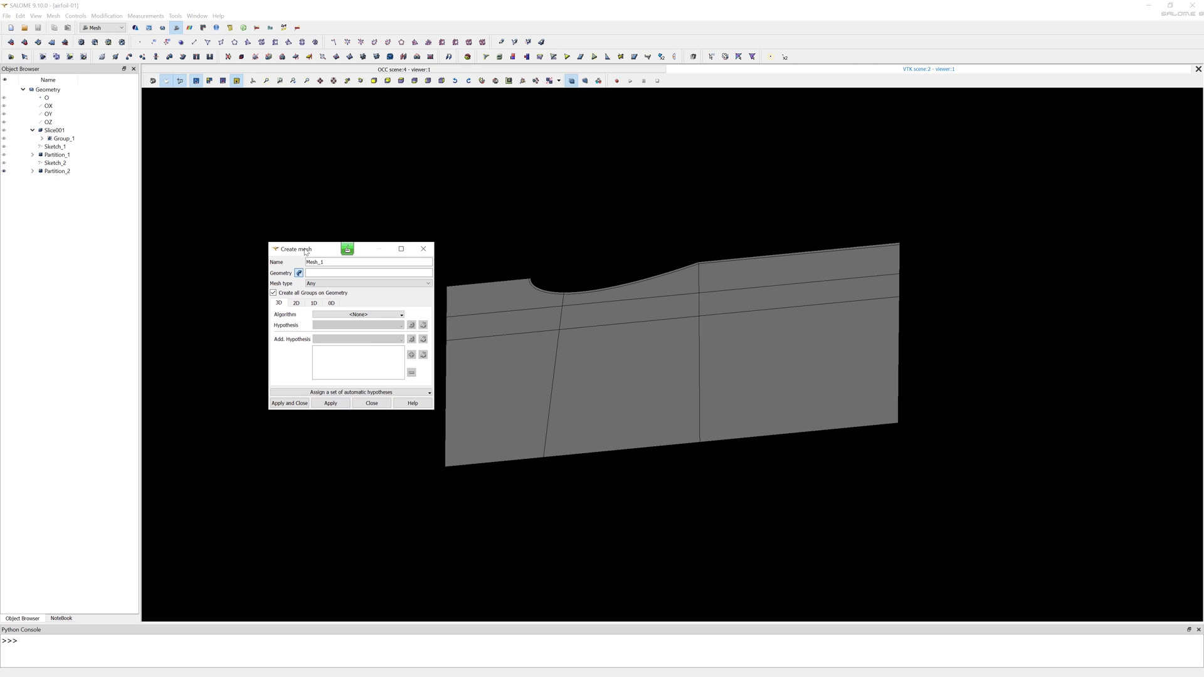
click(56, 171)
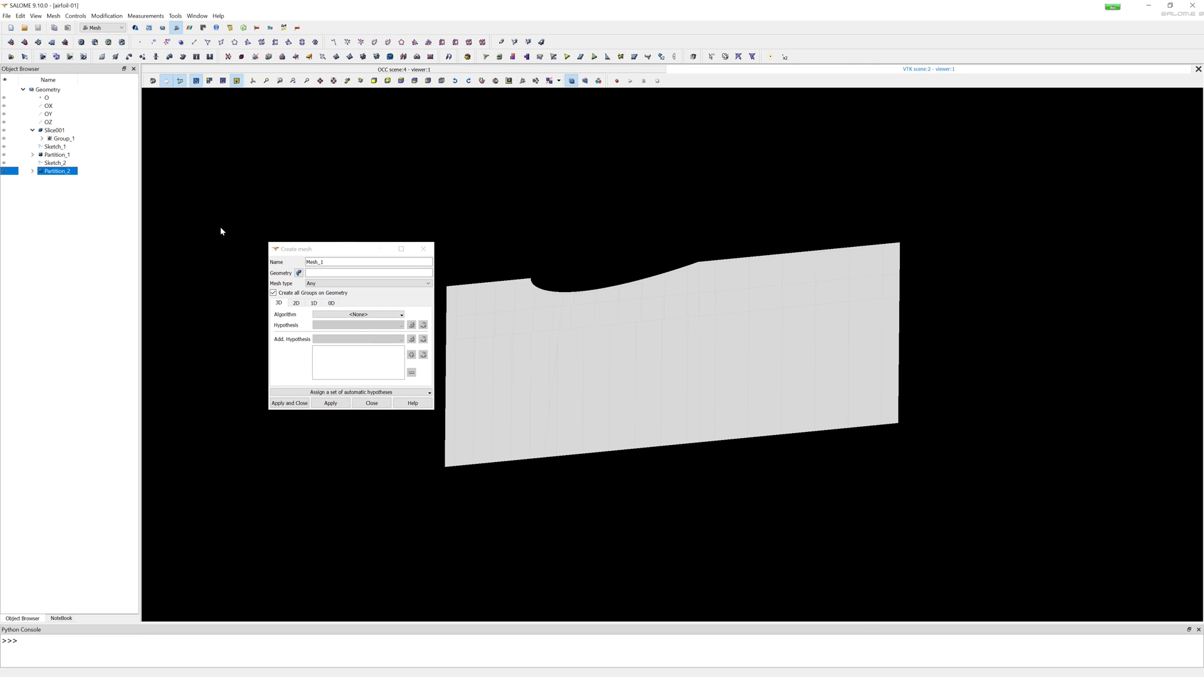
click(357, 291)
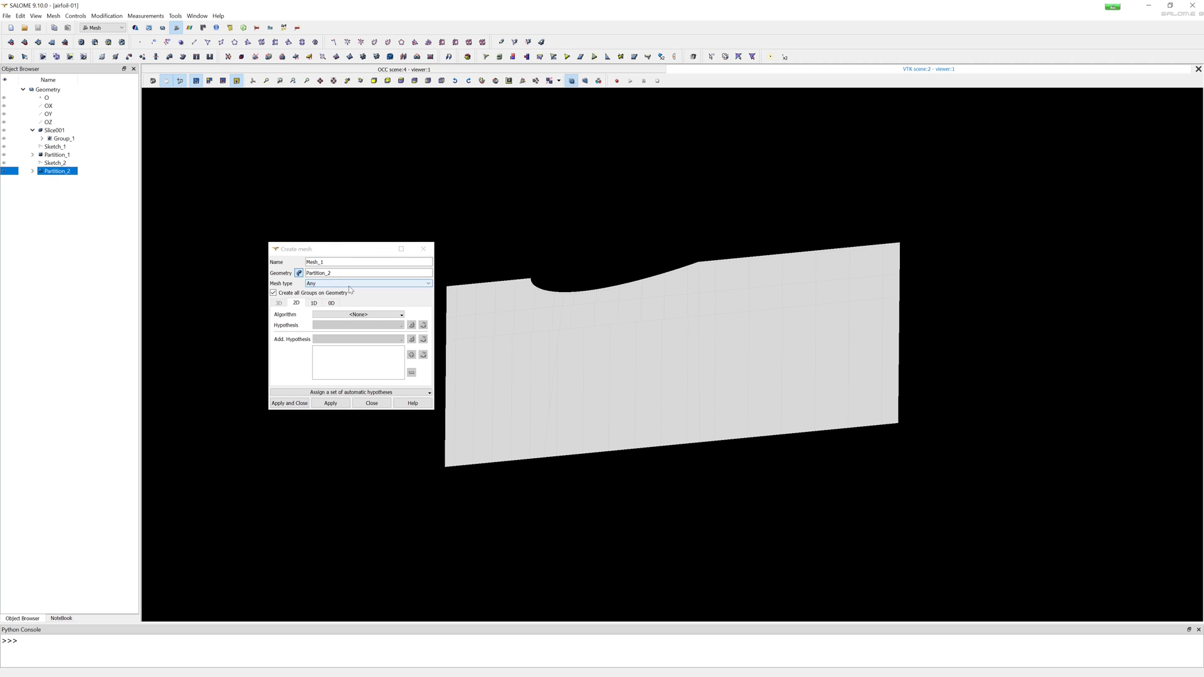
click(398, 314)
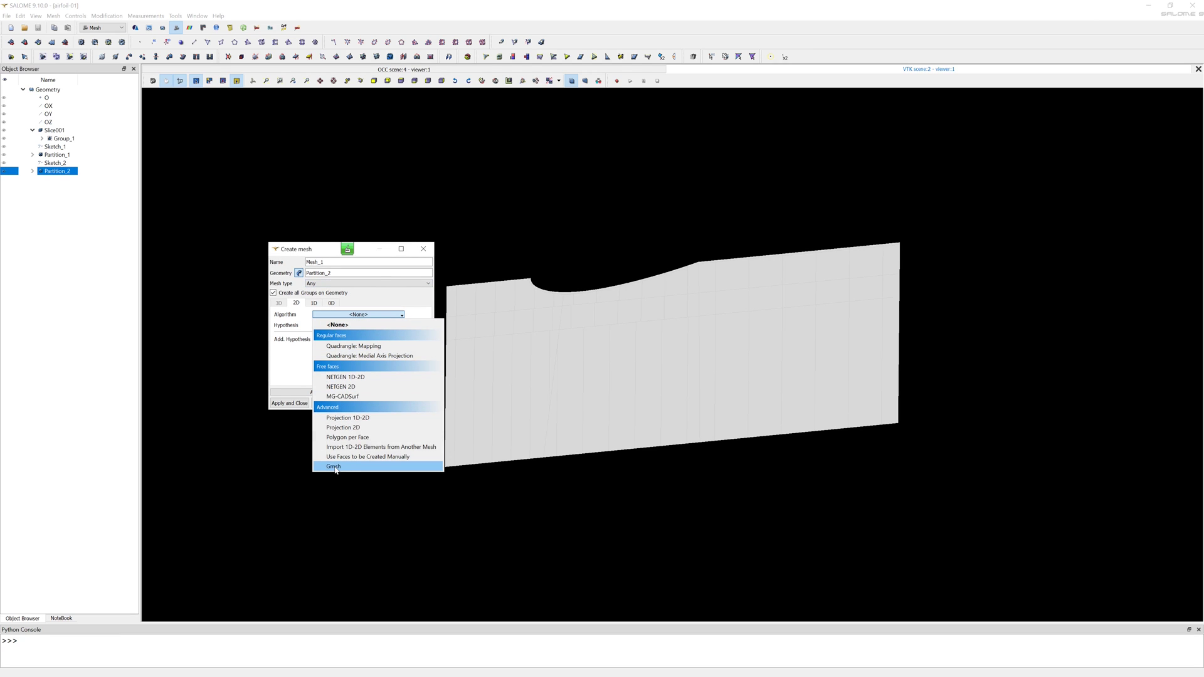
click(345, 467)
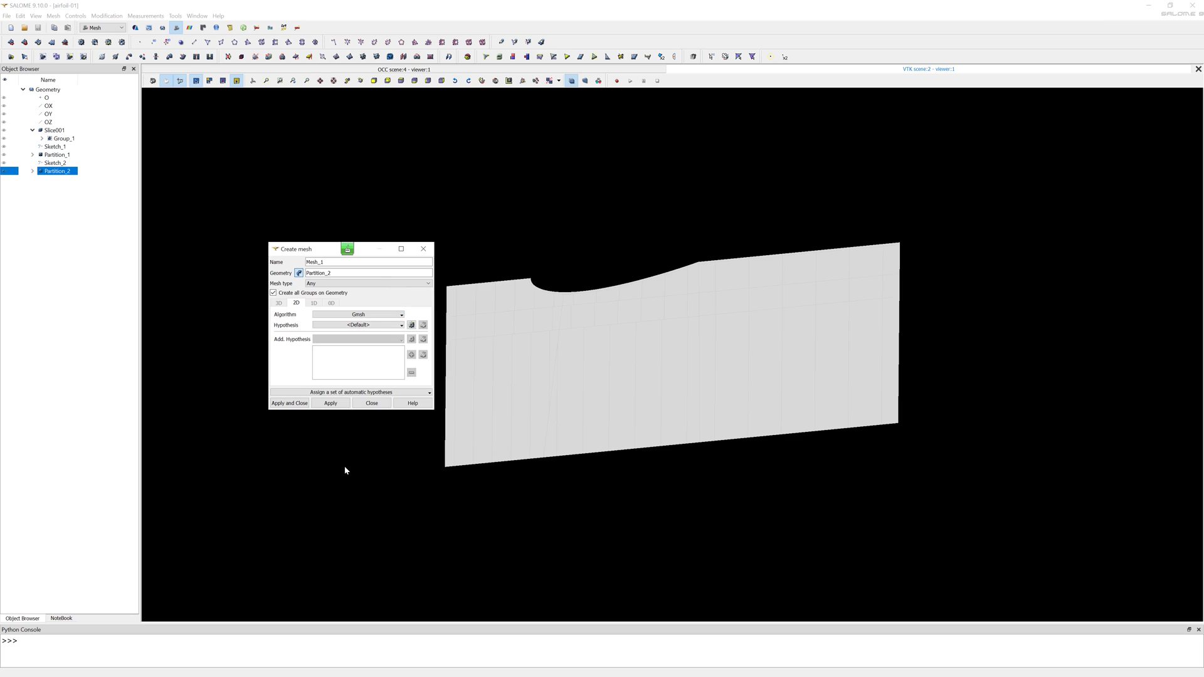
click(411, 326)
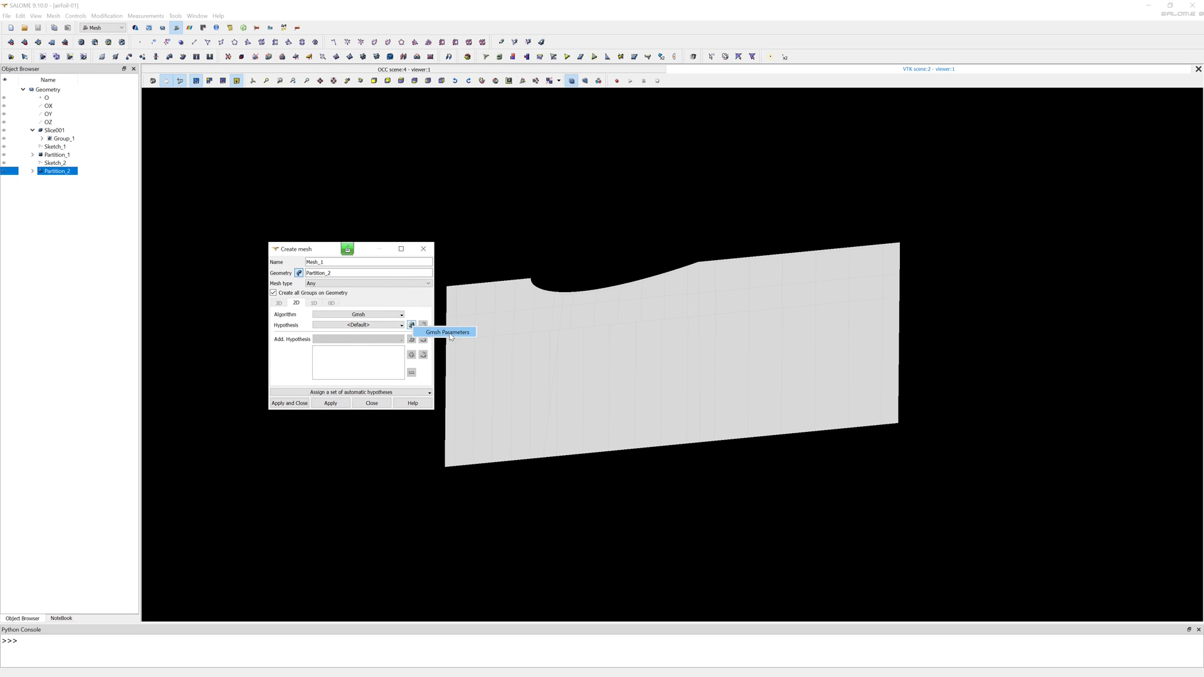
- Set Gmsh Parameters: Frontal-Delaunay for Quads, Blossom full-quad, recombine all, sizes 0.05 to 1
click(449, 332)
click(487, 358)
click(508, 391)
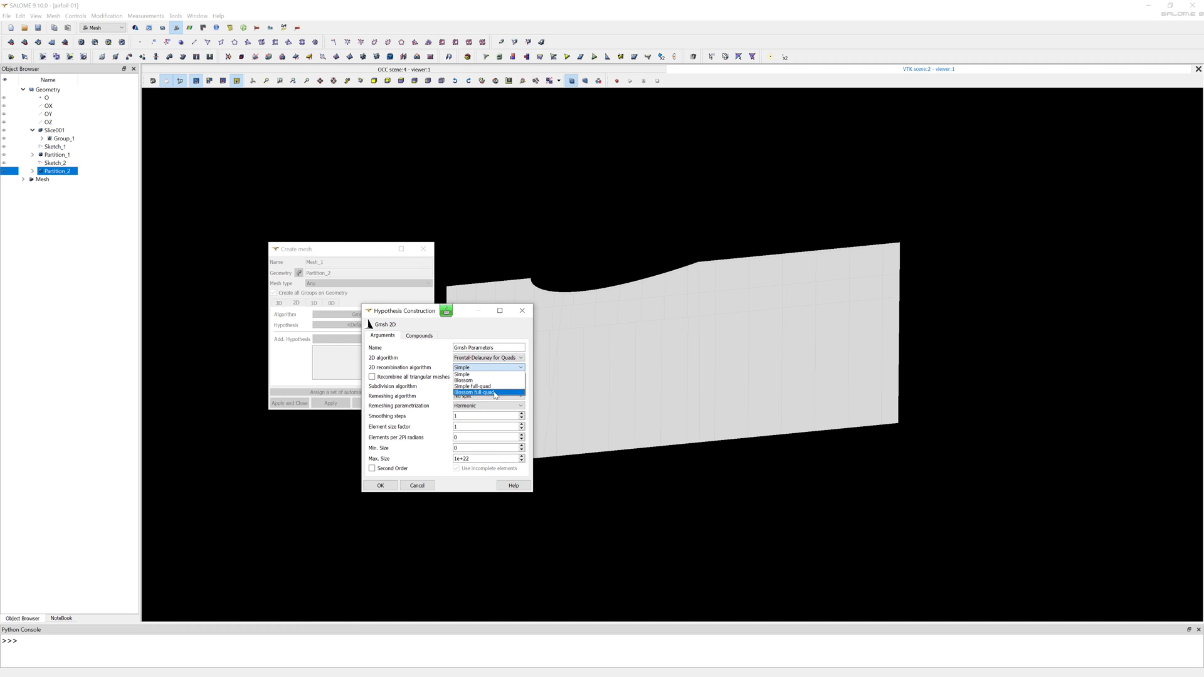
click(495, 393)
click(373, 377)
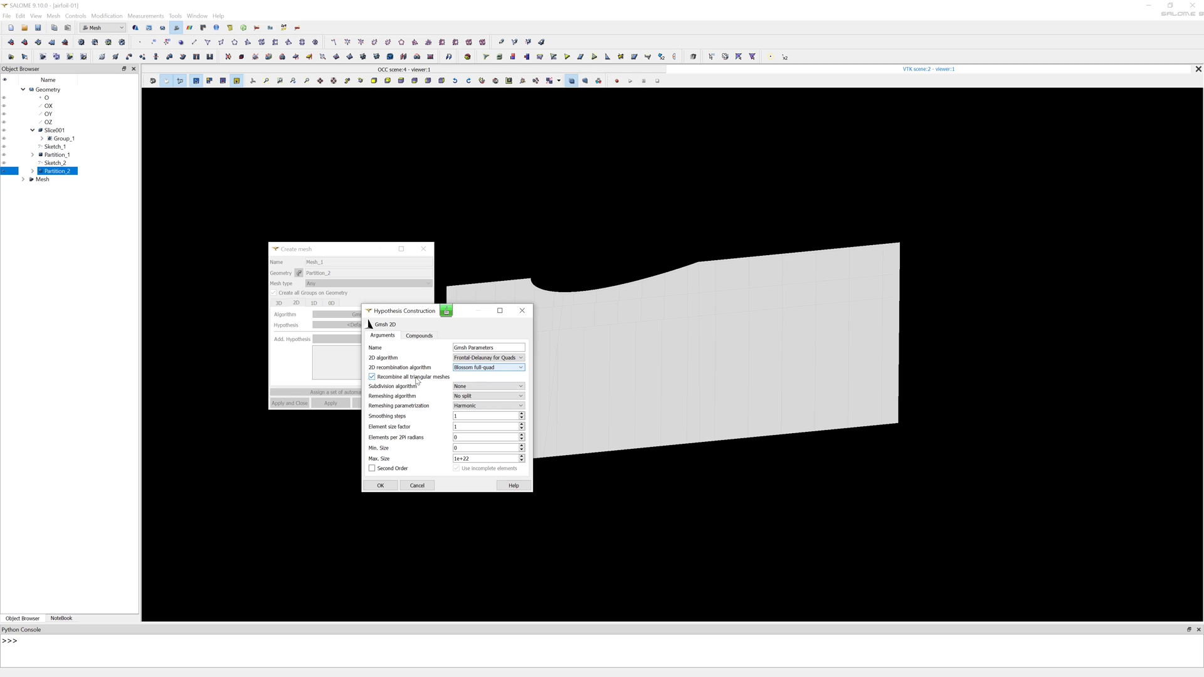
click(454, 415)
text(1)
click(451, 458)
double_click(452, 458)
text(1)
- Confirm the Gmsh parameters, compute the all-quad Mesh_1 (1355 nodes, 1214 quadrangles) and dismiss the report
click(380, 486)
click(290, 404)
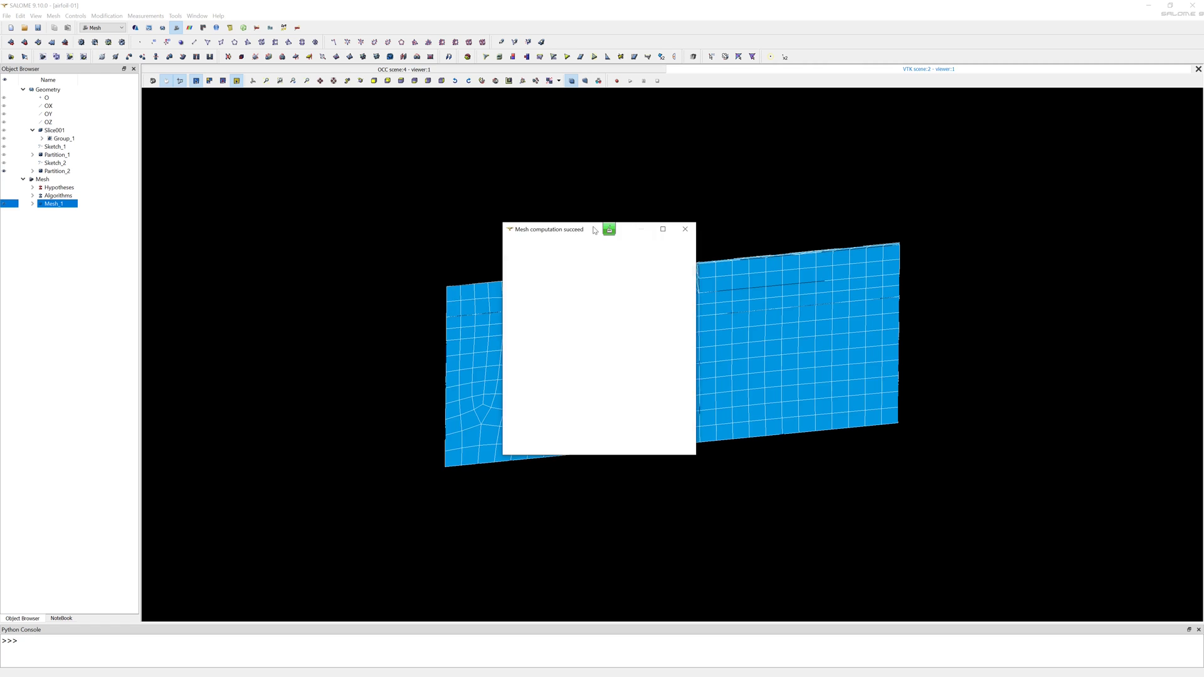
scroll(571, 297, up, 1)
scroll(571, 298, up, 2)
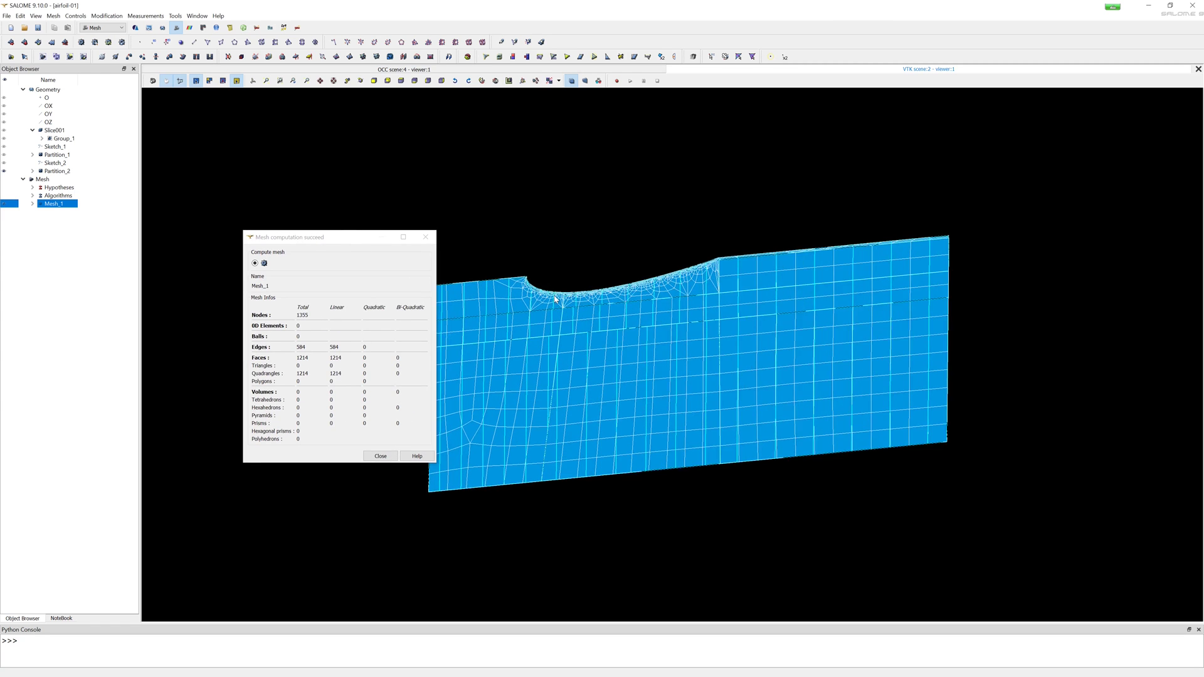
scroll(571, 297, up, 2)
scroll(572, 297, up, 2)
scroll(571, 298, up, 2)
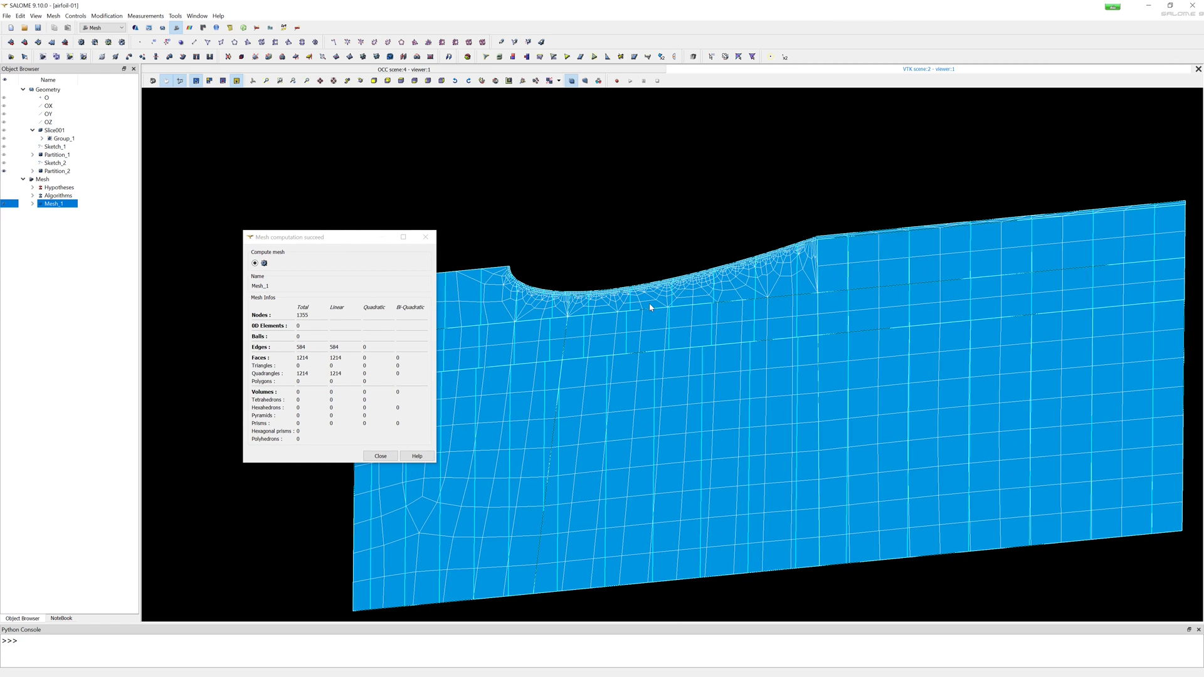
scroll(649, 307, down, 2)
click(425, 238)
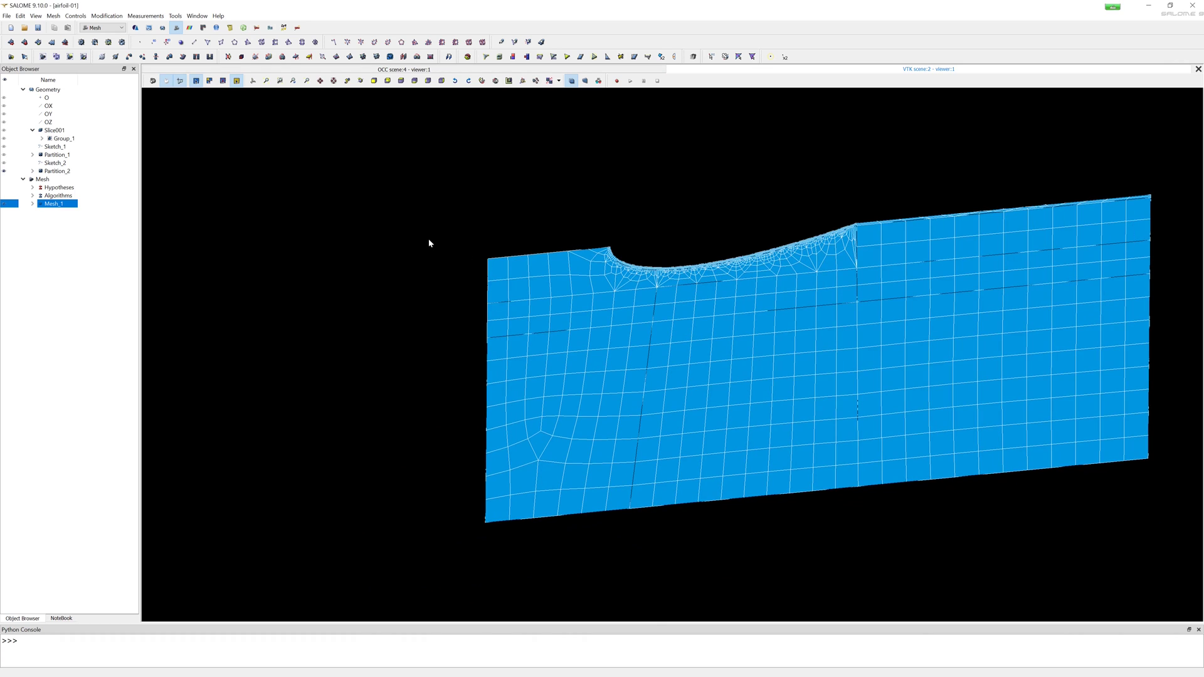
- Edit Mesh_1's Gmsh Parameters hypothesis so the element size factor reads 0.2
right_click(57, 204)
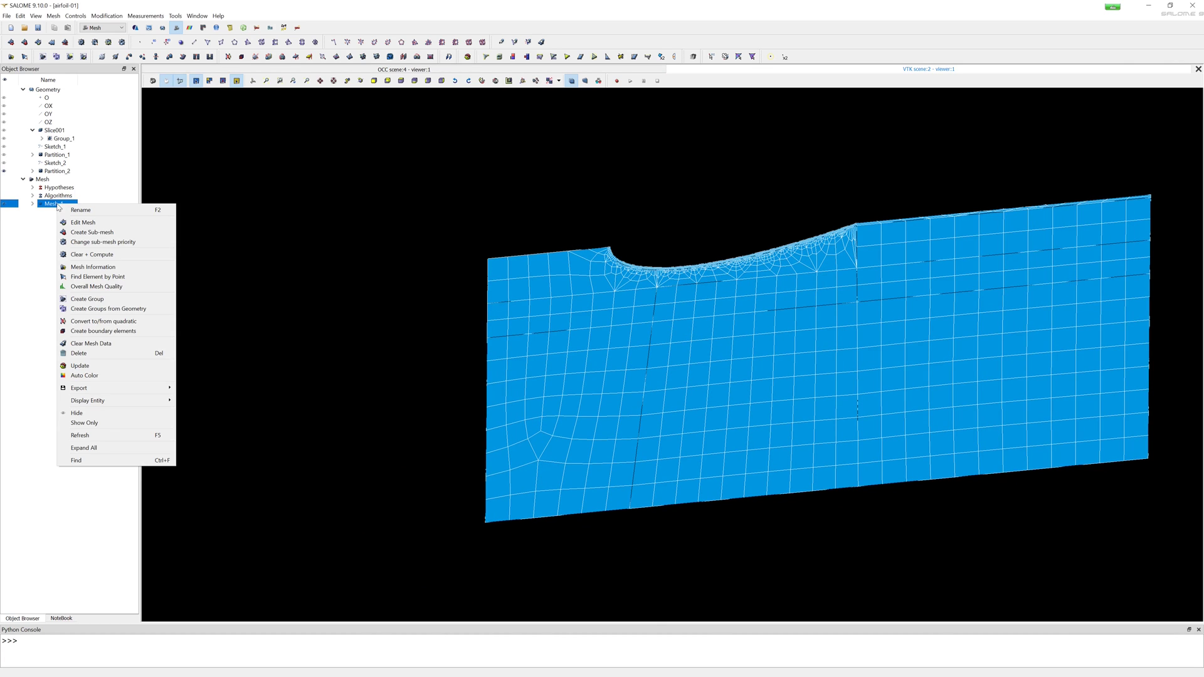
click(83, 222)
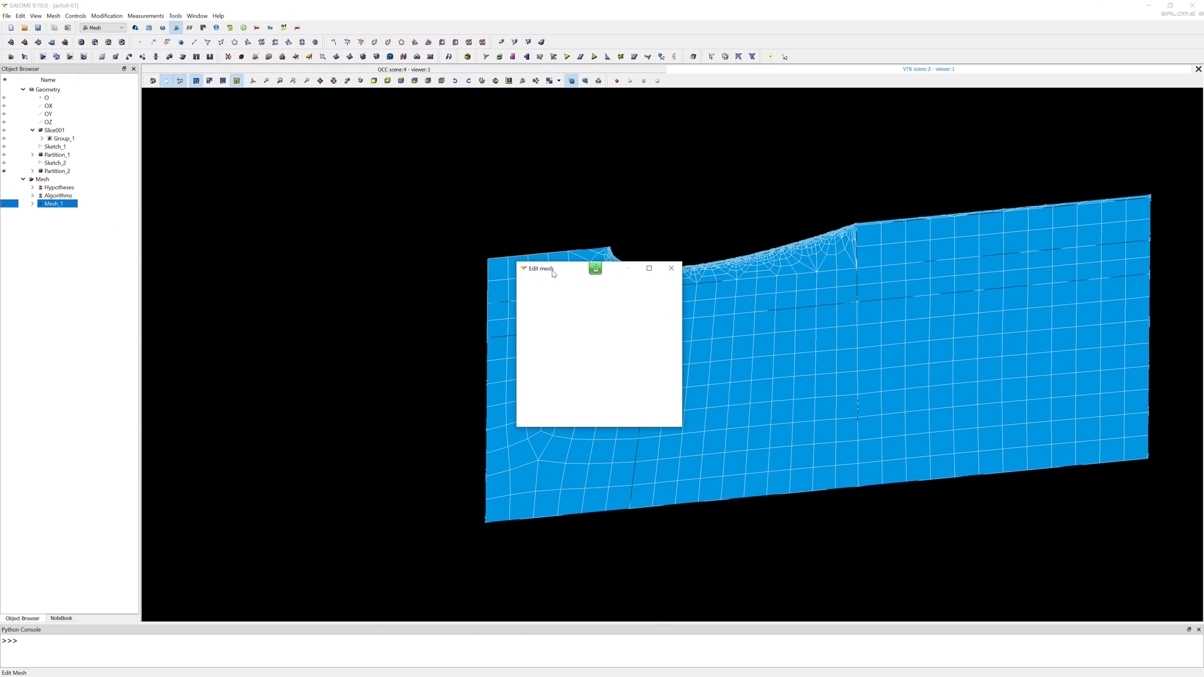
drag(316, 271, 269, 255)
click(389, 324)
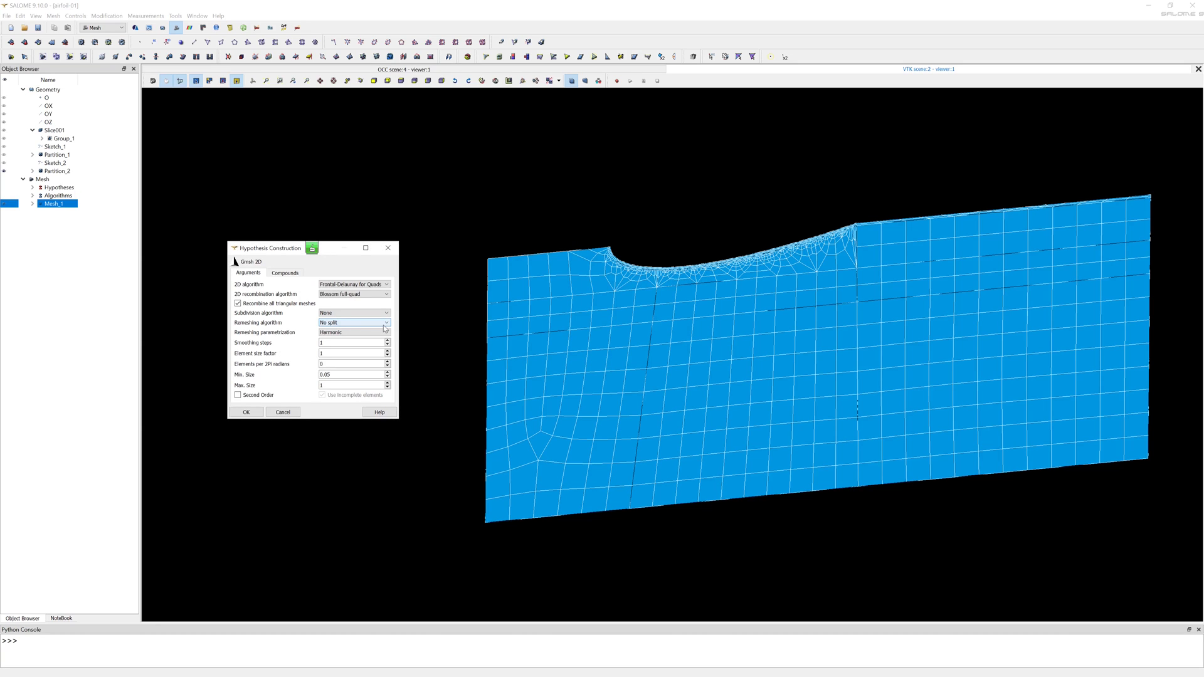
click(333, 355)
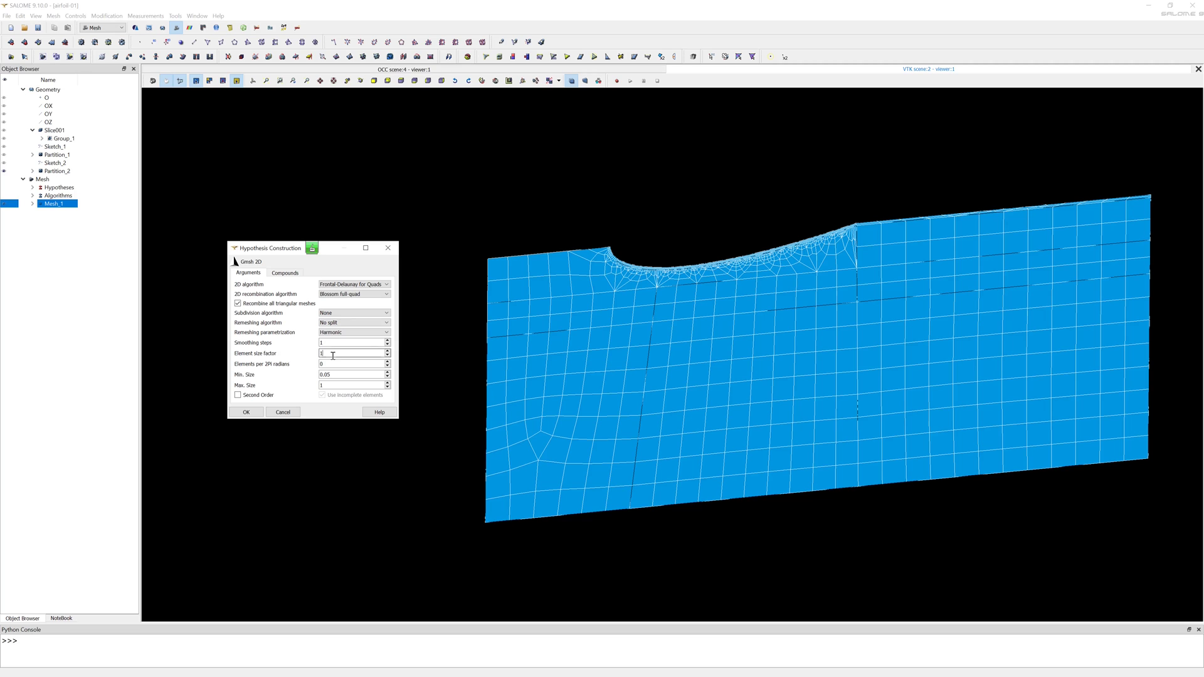
key(BackSpace)
text(0.)
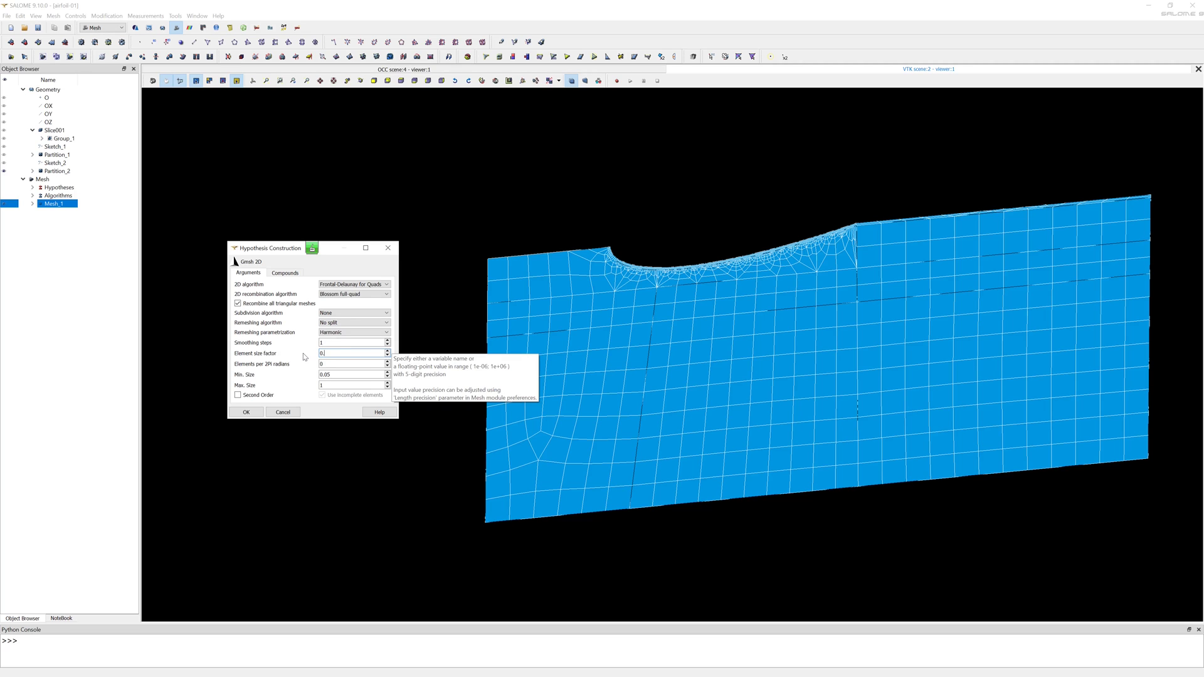
click(322, 353)
text(.)
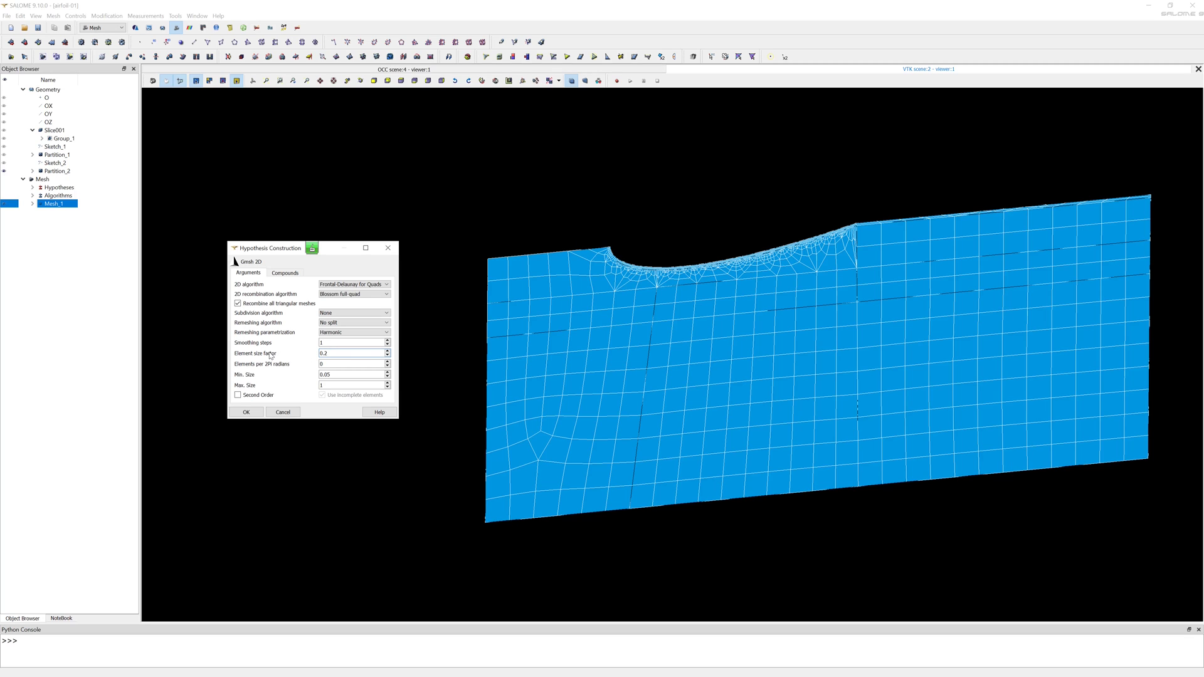
click(249, 412)
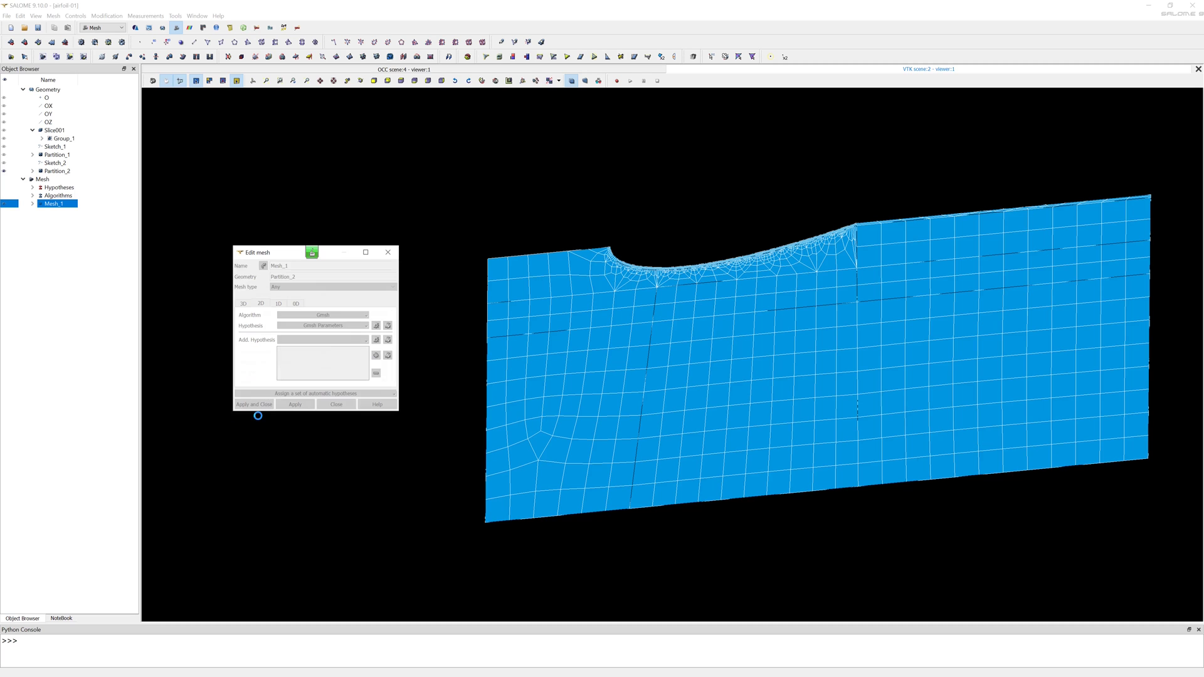
- Recompute Mesh_1 into the finer 8181-quadrangle mesh and dismiss the computation report
click(291, 406)
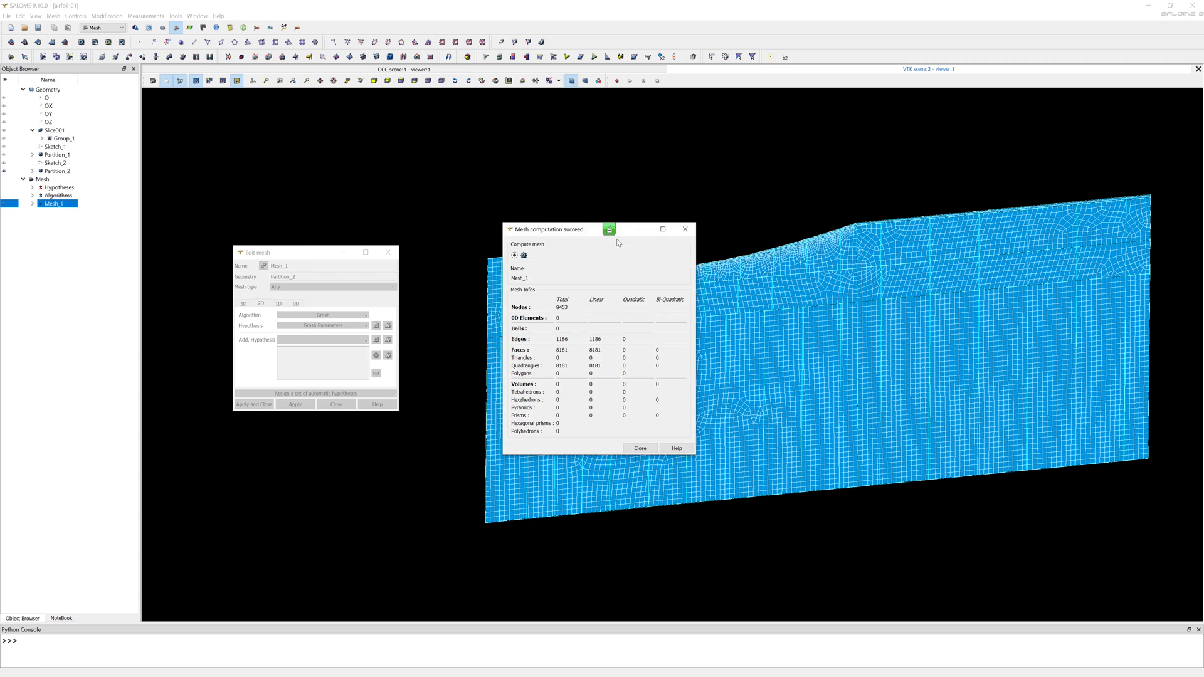
drag(583, 232, 381, 236)
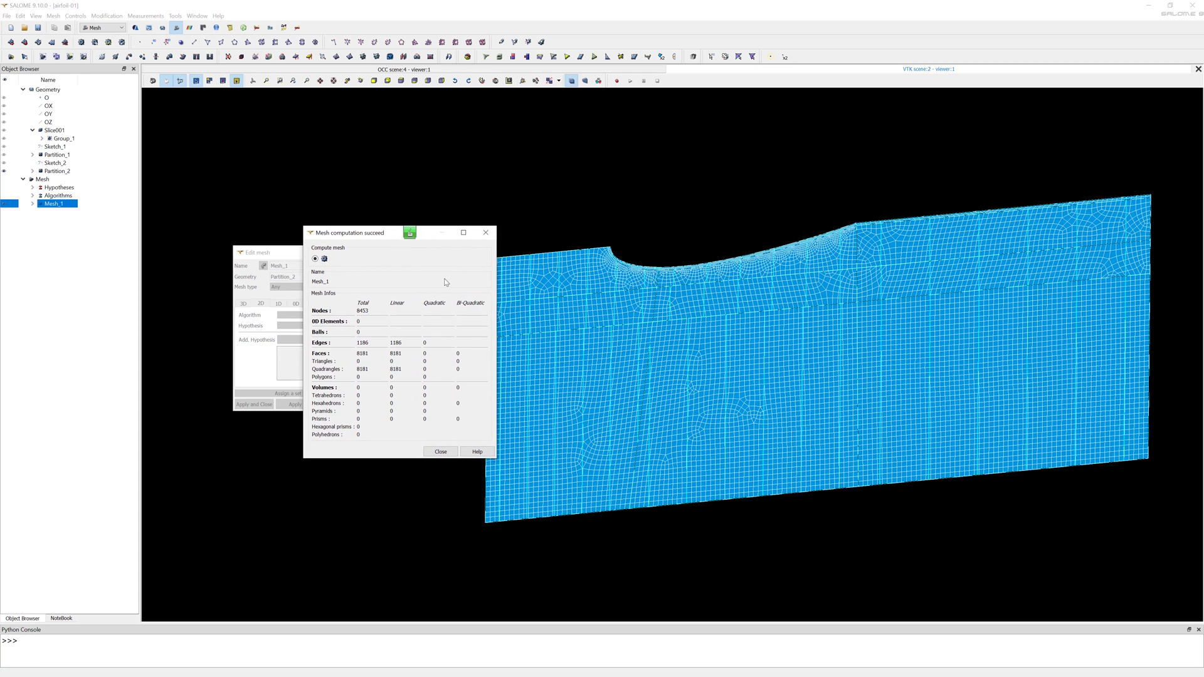
click(486, 233)
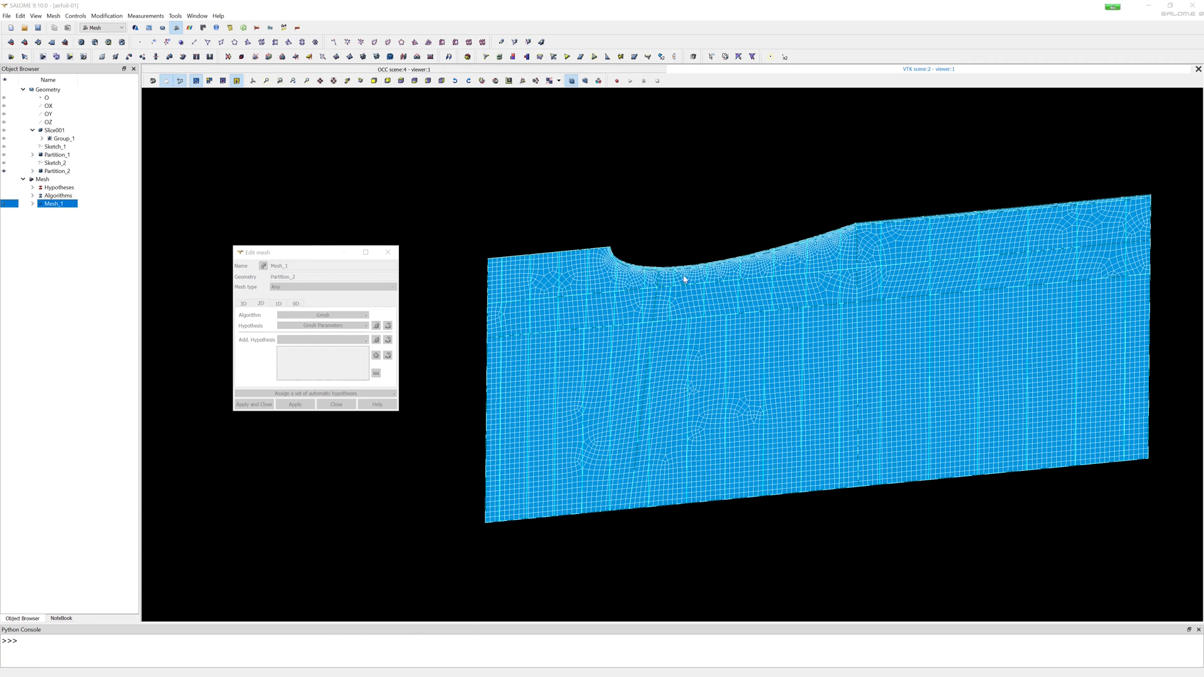
scroll(630, 262, up, 2)
scroll(630, 262, up, 1)
scroll(630, 254, up, 1)
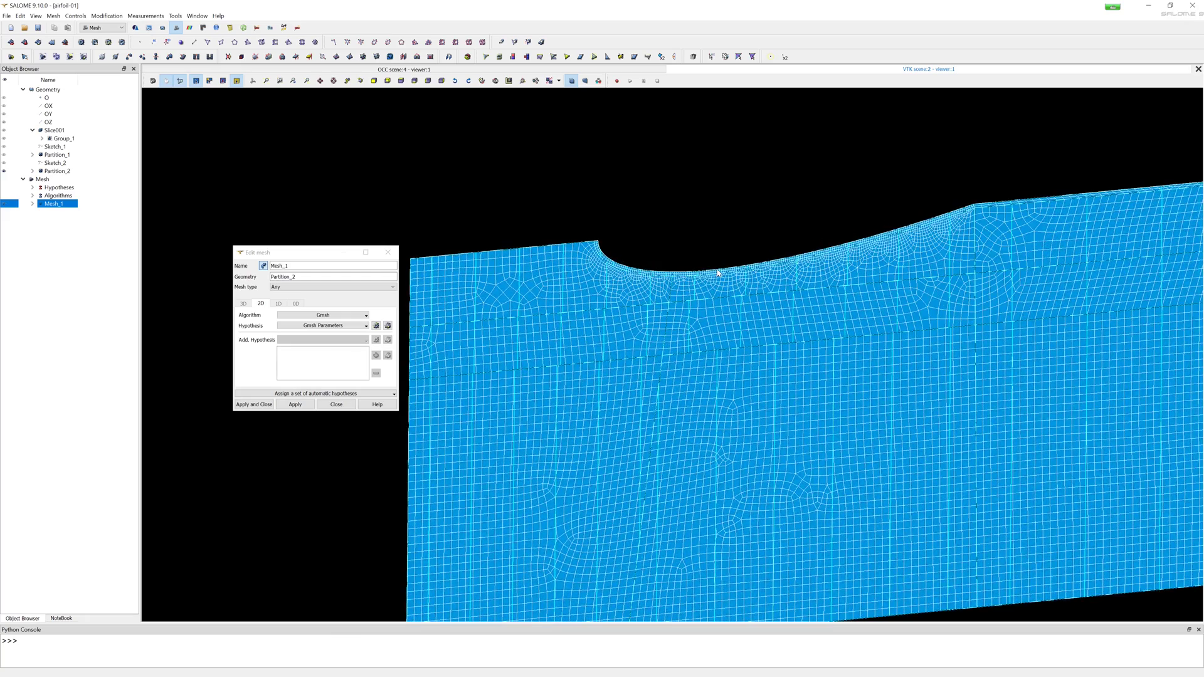
scroll(624, 250, up, 1)
scroll(695, 248, up, 1)
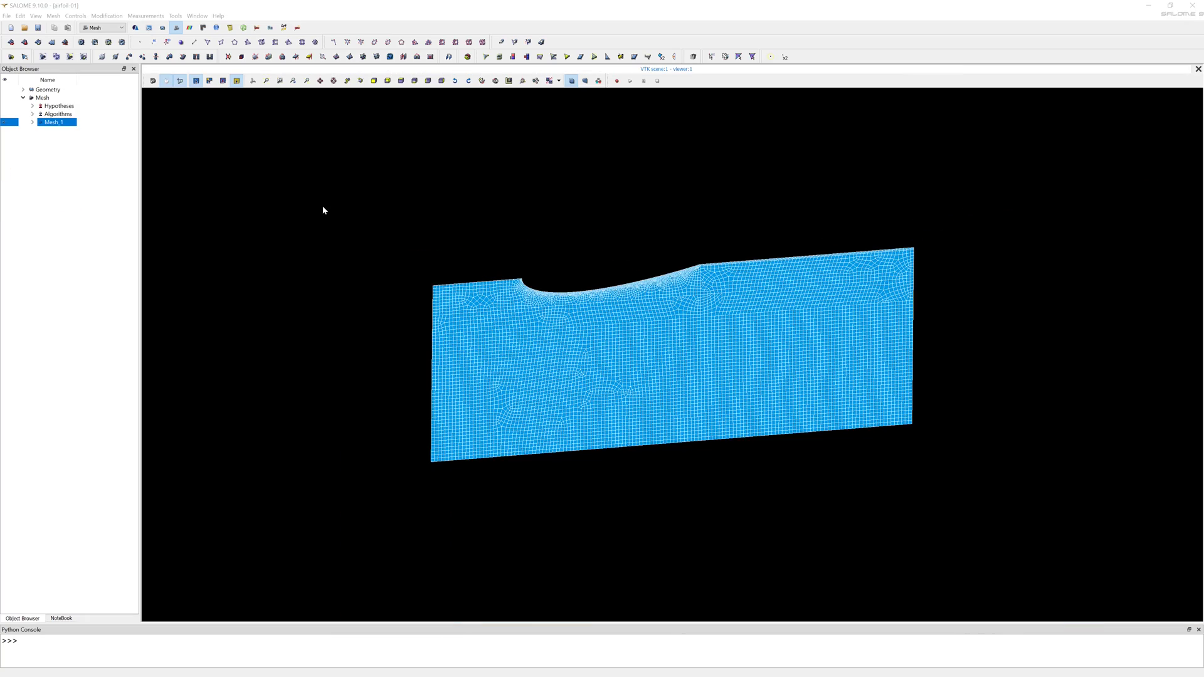
- Mirror all of Mesh_1 by copy across the plane through (-5, -6.1232, 0) with normal dY=1
click(170, 57)
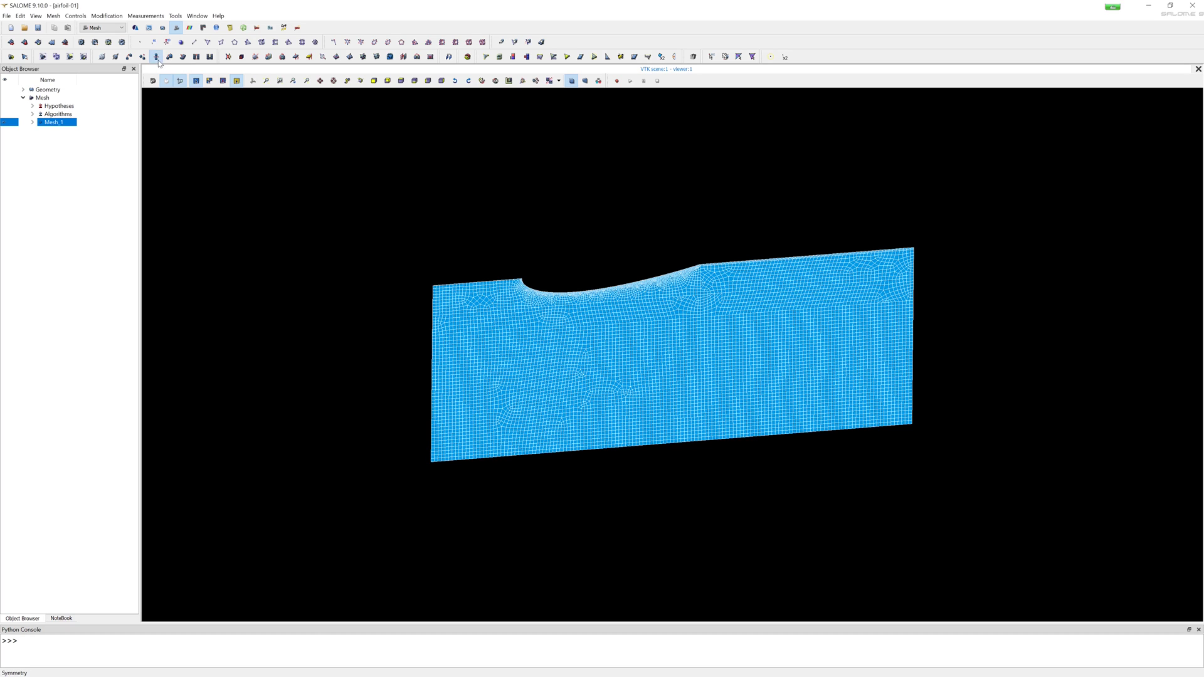
drag(549, 260, 216, 165)
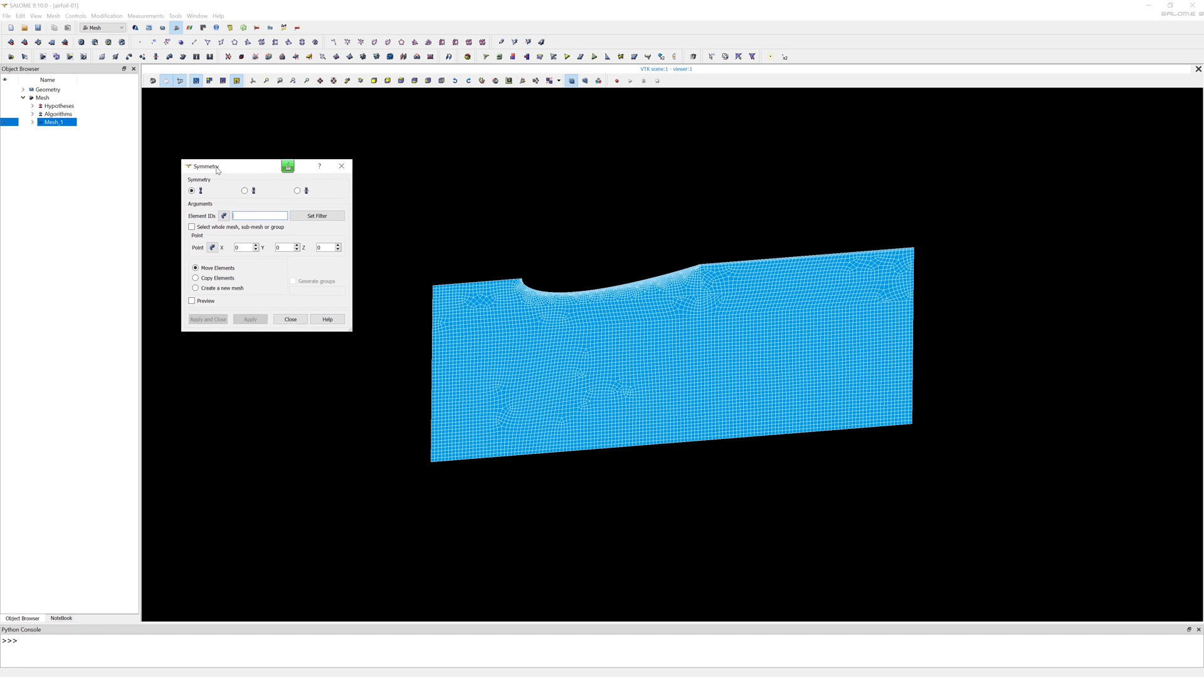
click(192, 228)
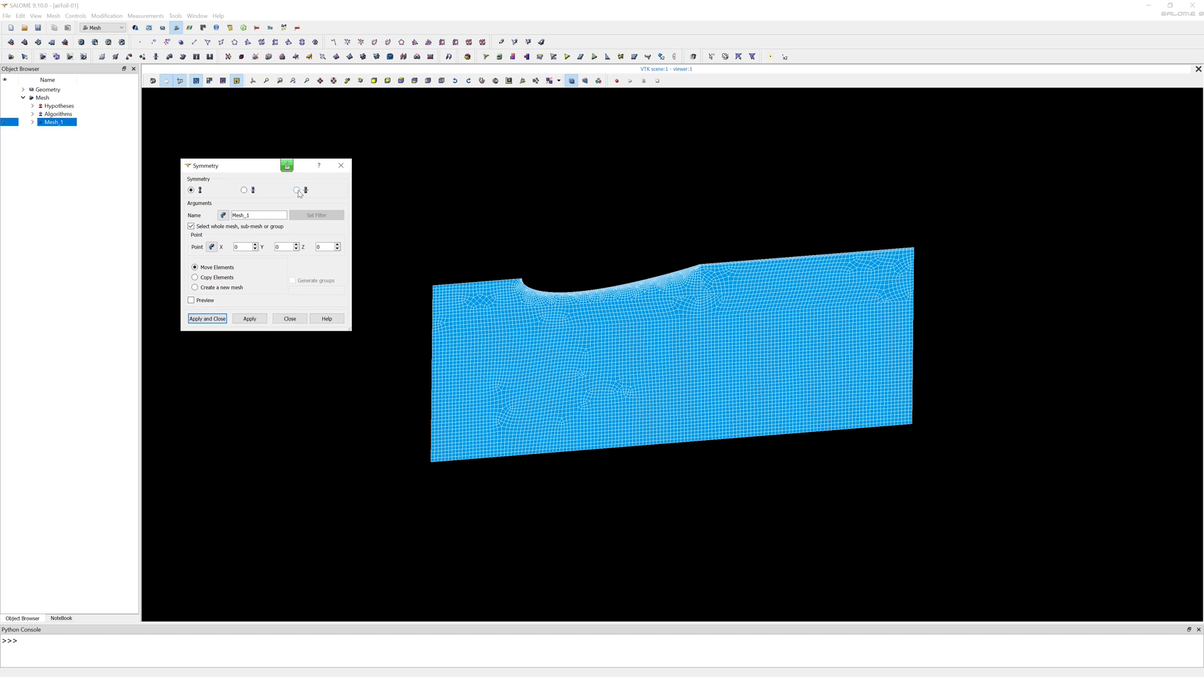
click(297, 190)
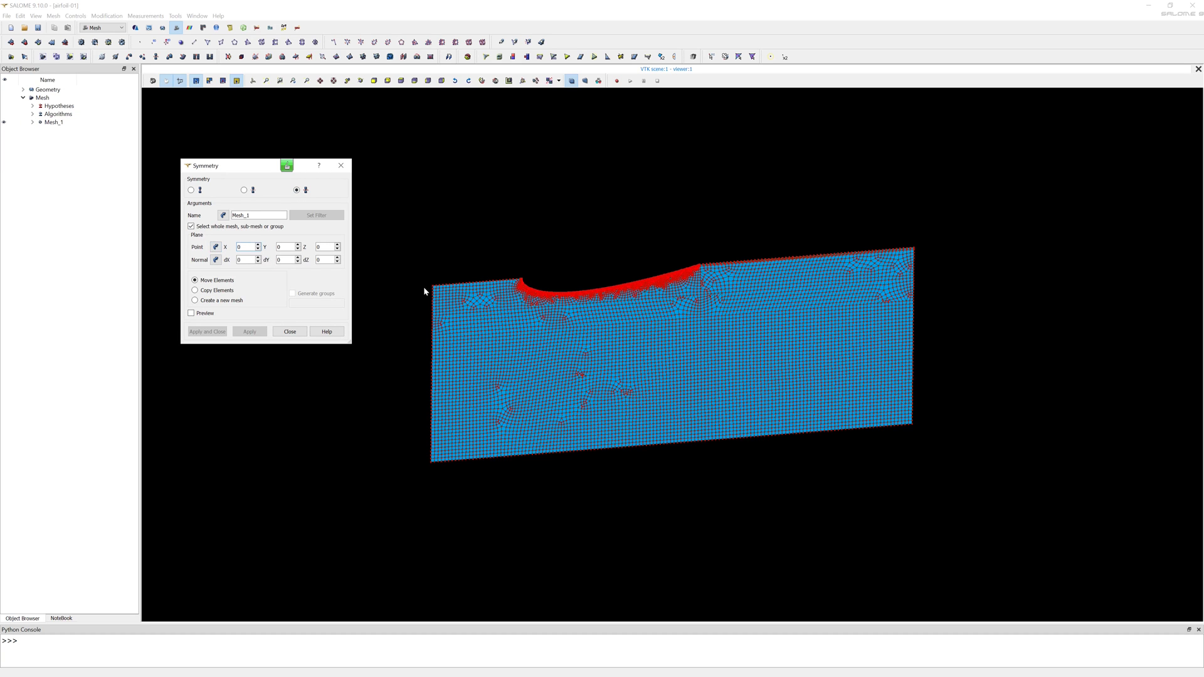
click(434, 289)
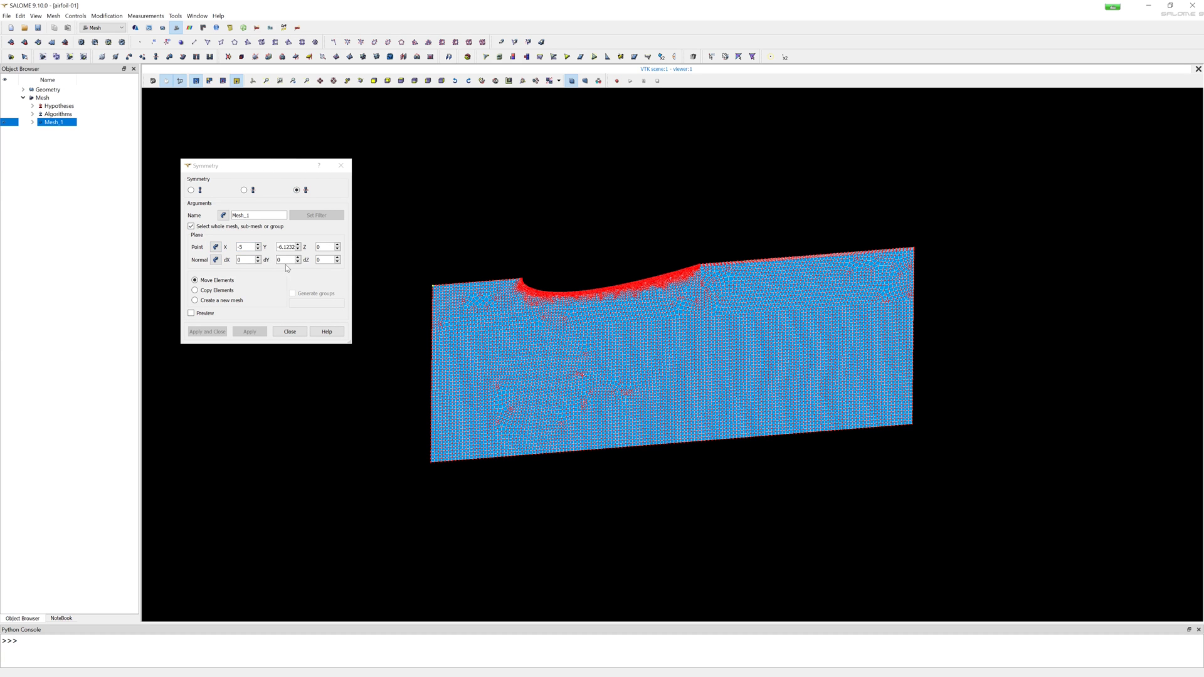
click(285, 260)
text(1)
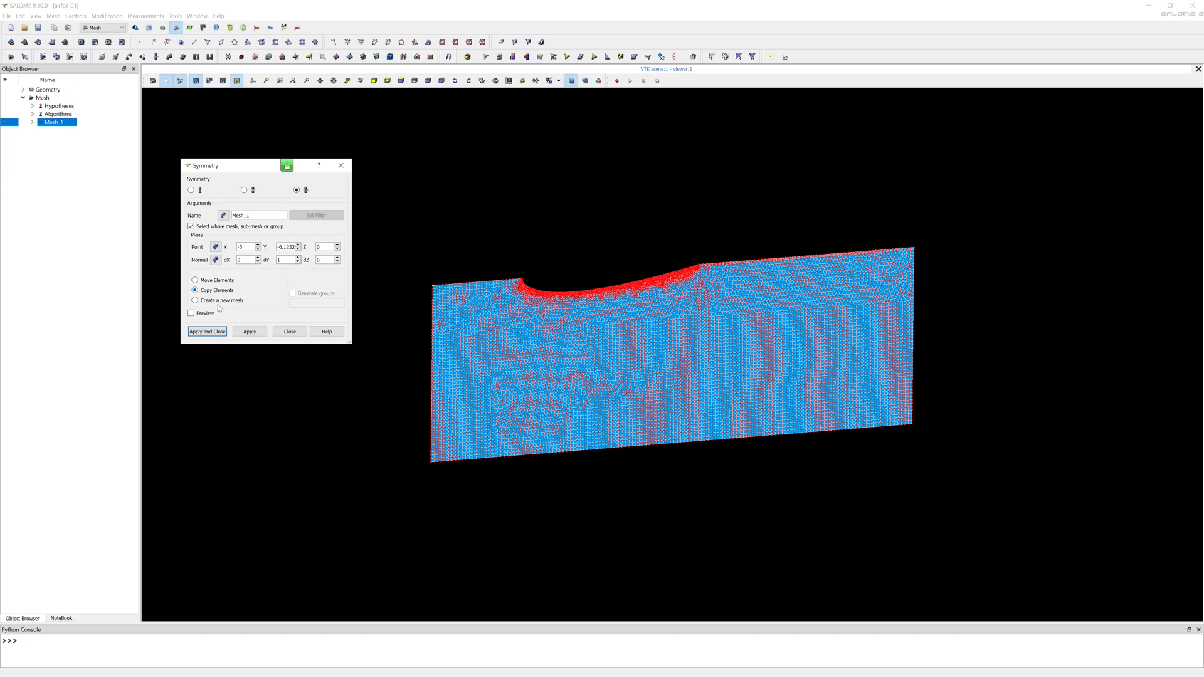
click(209, 314)
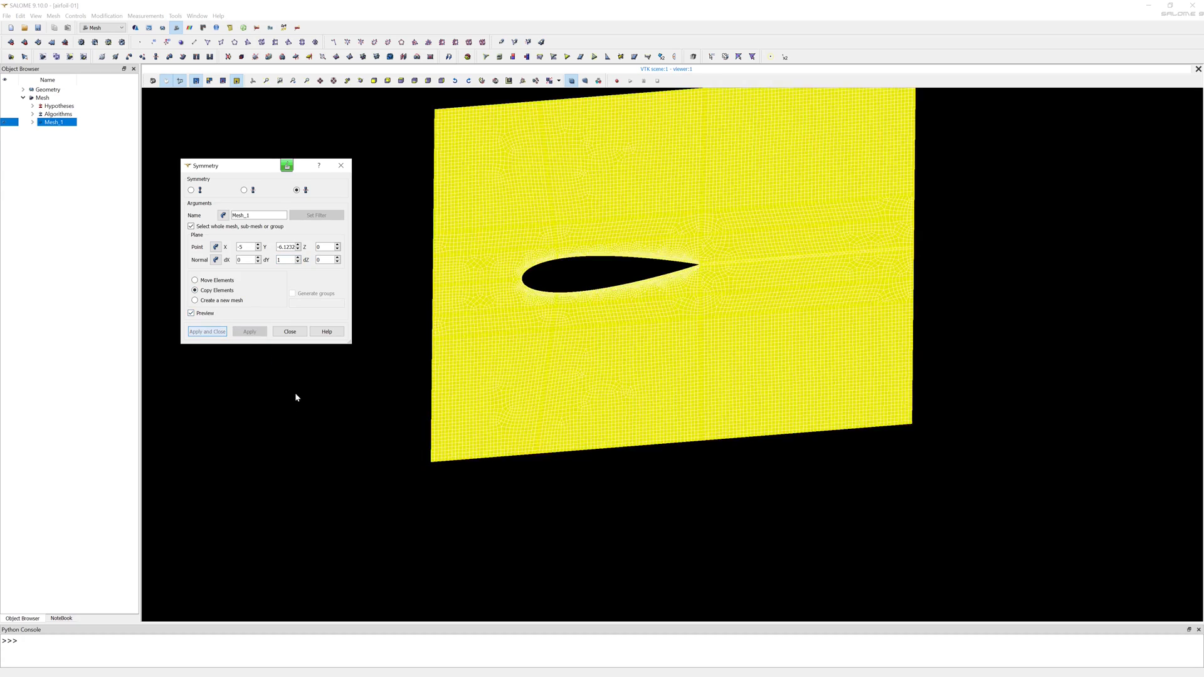
key(Return)
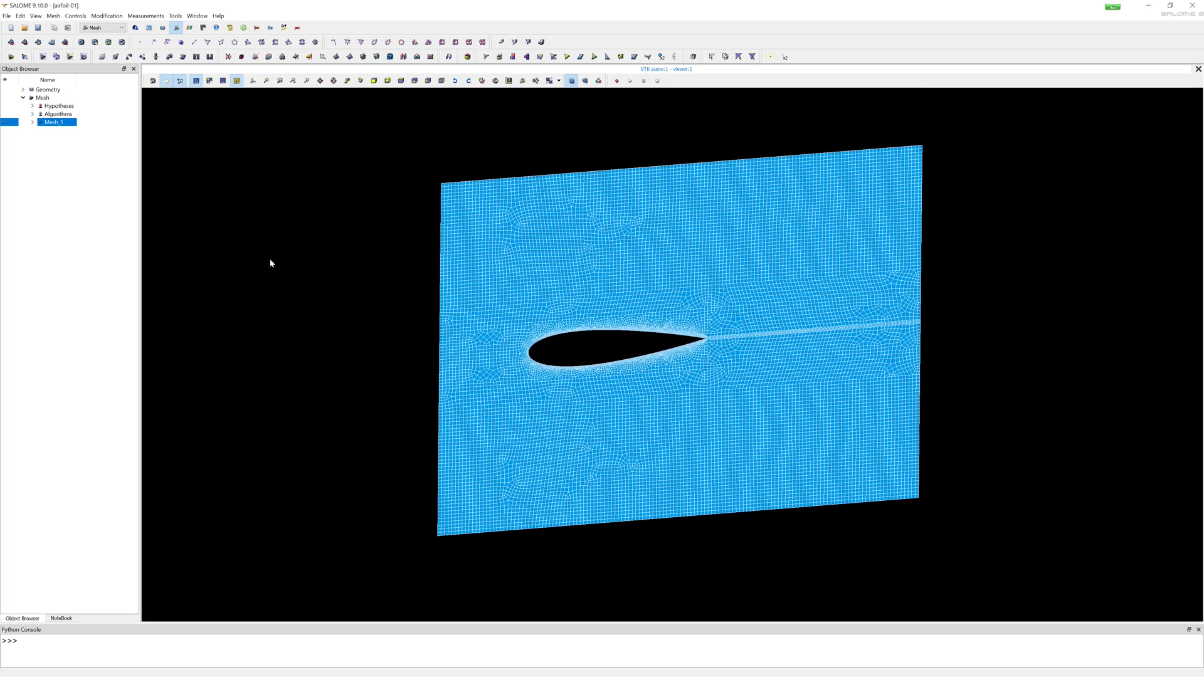
- Merge Mesh_1's coincident seam nodes in Automatic mode (50 groups) and dismiss the result
click(104, 57)
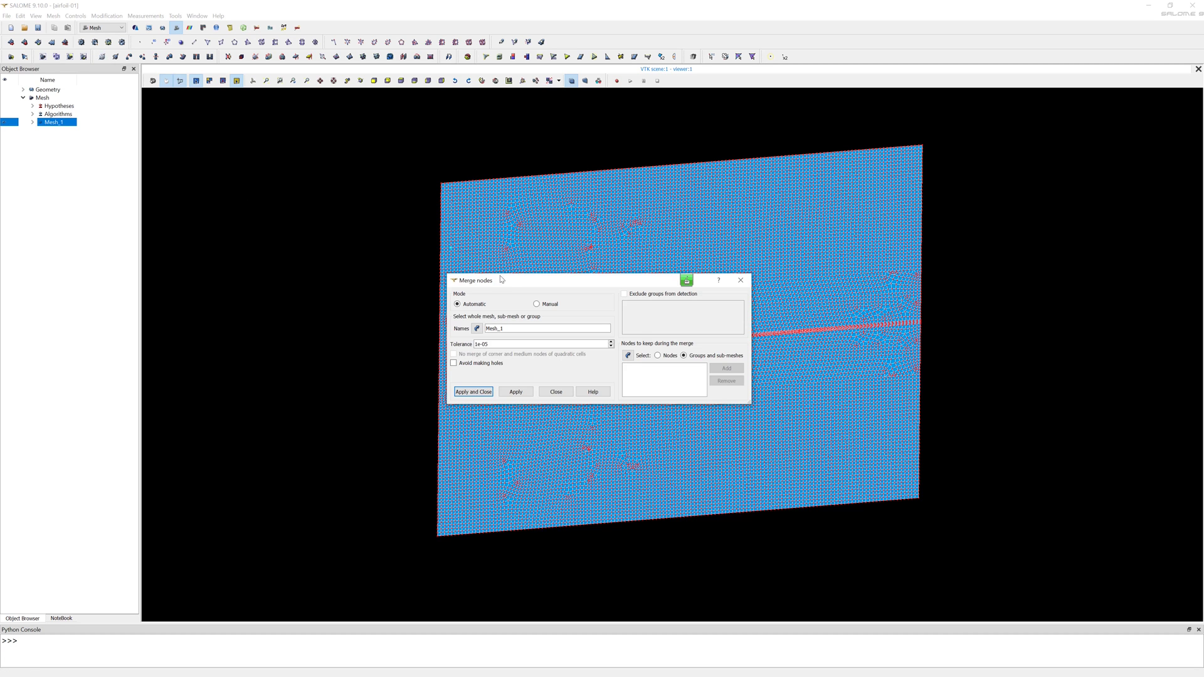
drag(509, 284, 198, 199)
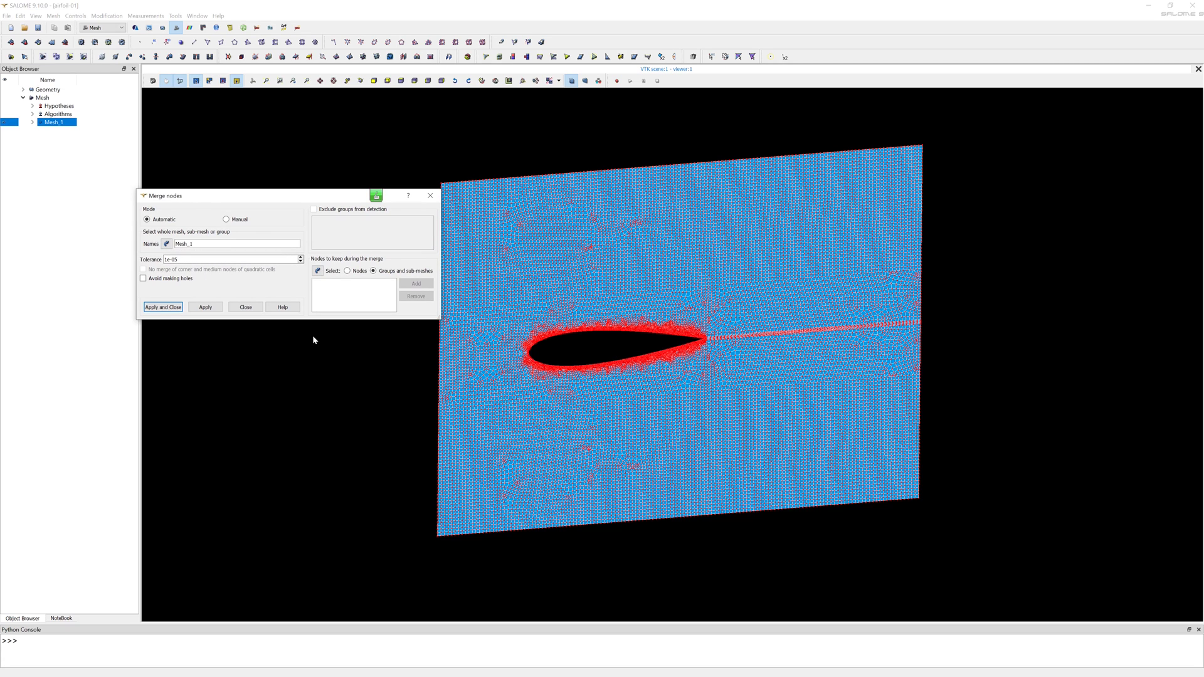
click(162, 306)
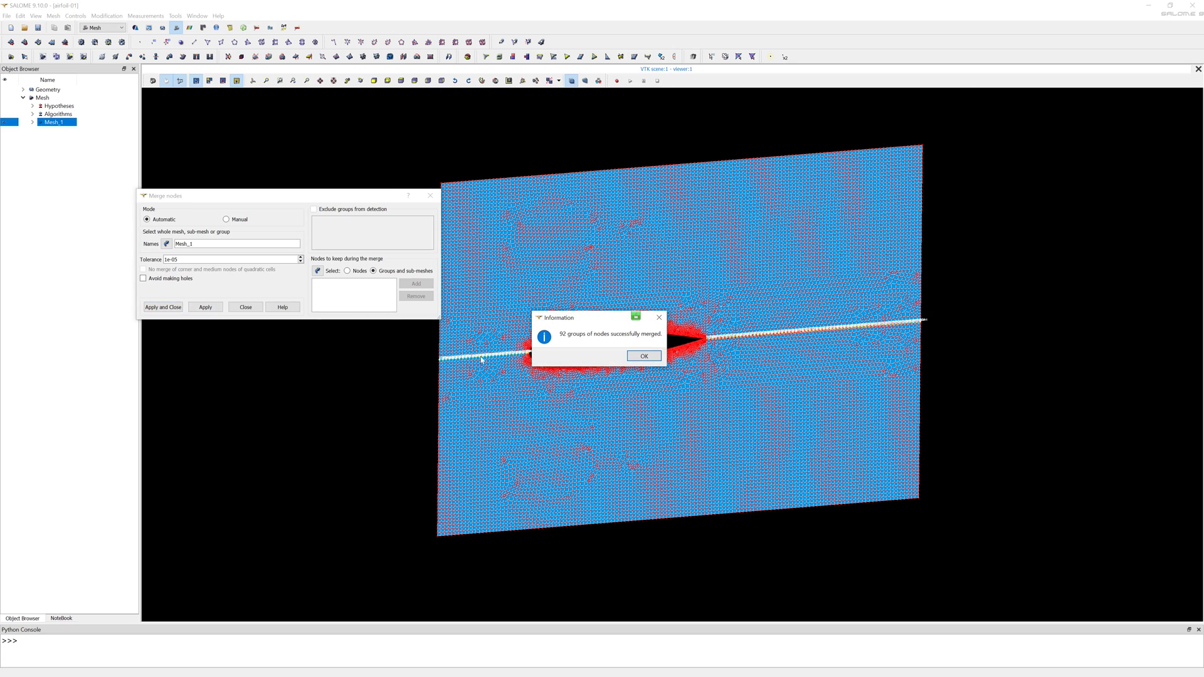
click(649, 357)
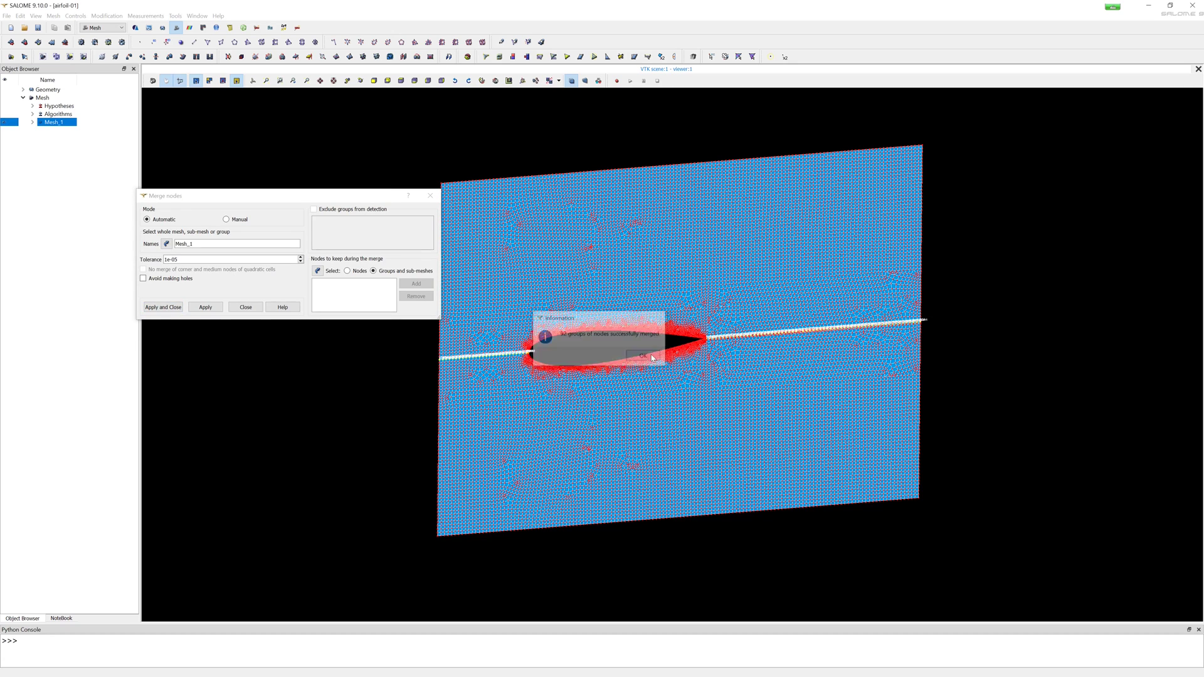
click(311, 254)
drag(311, 253, 1025, 342)
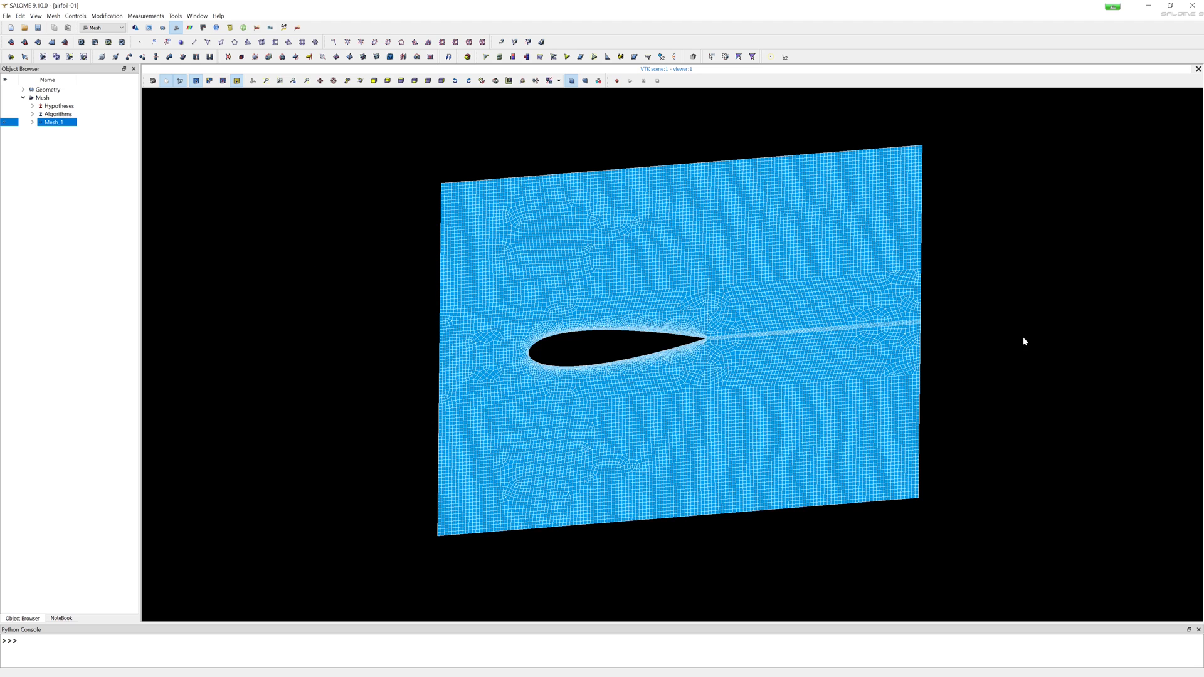
- Extrude Mesh_1's faces along vector dZ=1, distance 1, 1 step, into a thin 3D slab
click(254, 57)
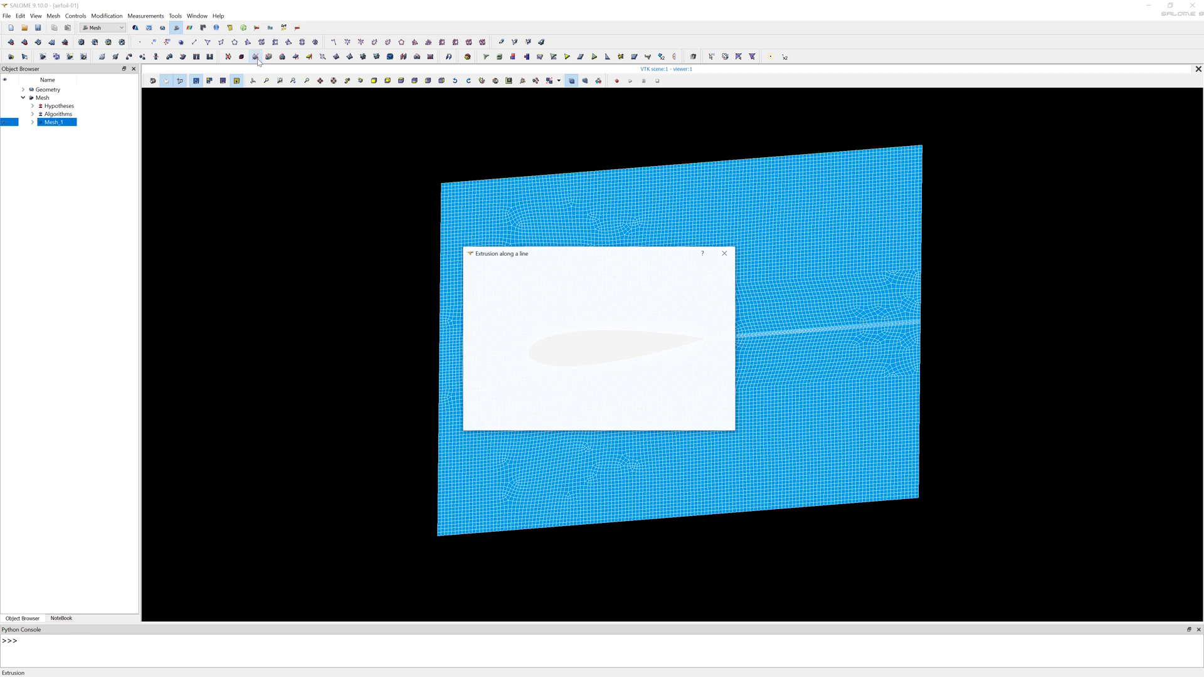
drag(526, 249, 231, 173)
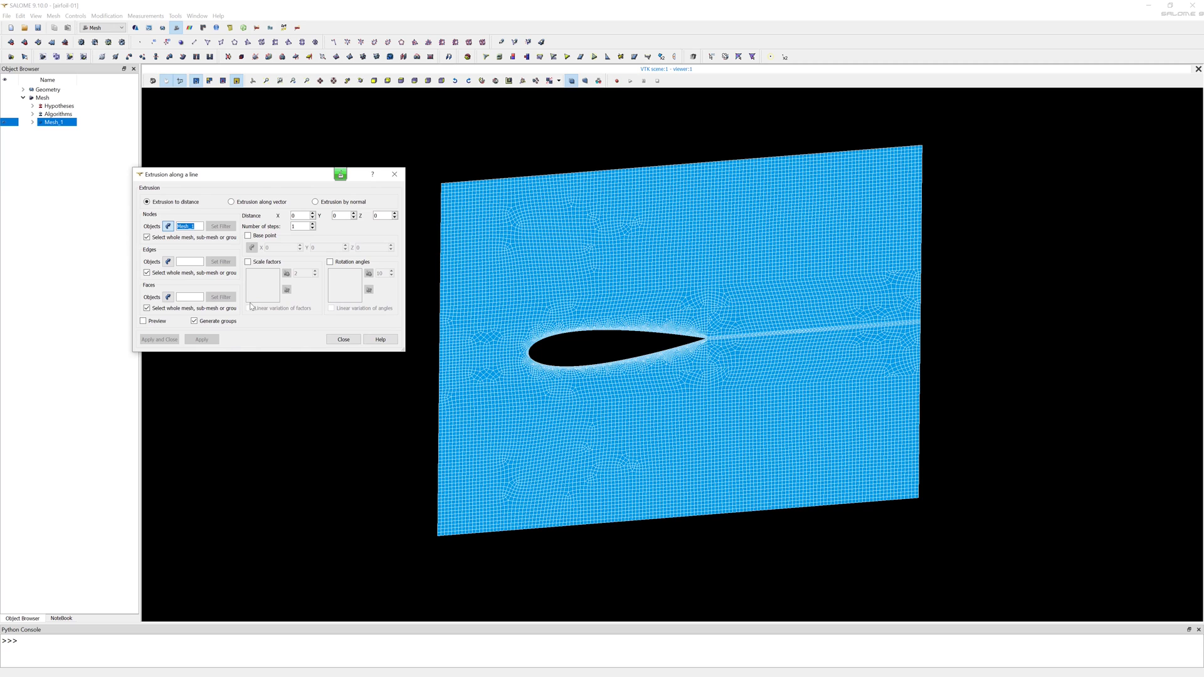
click(168, 296)
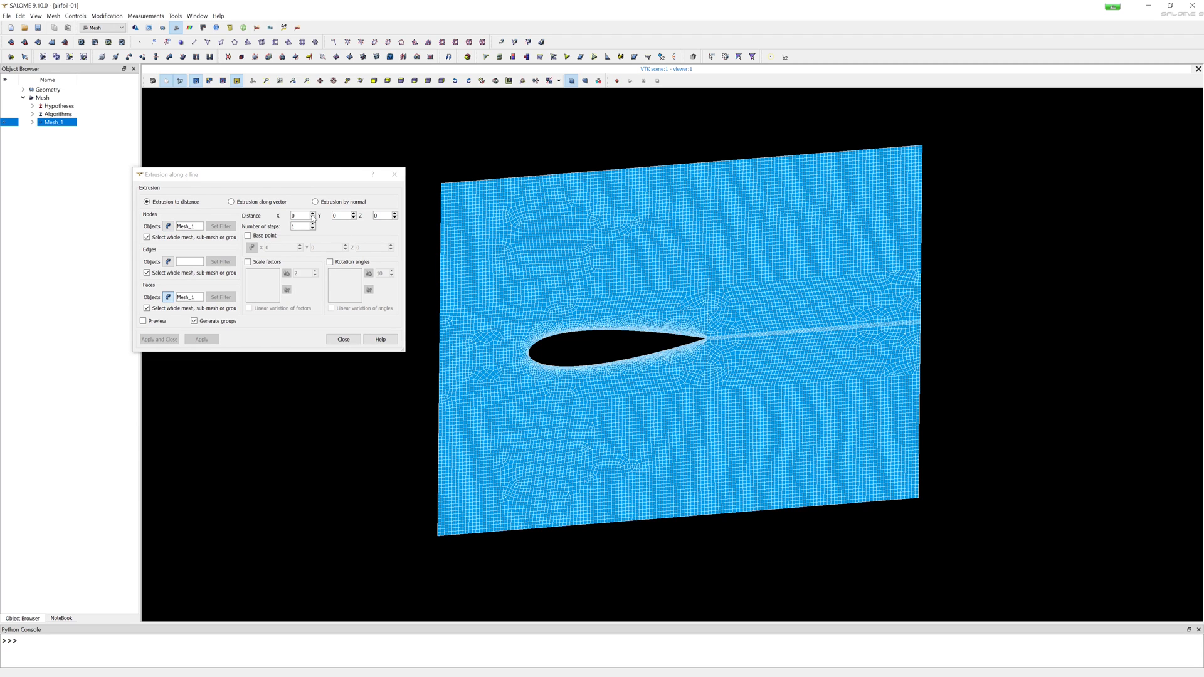
click(231, 201)
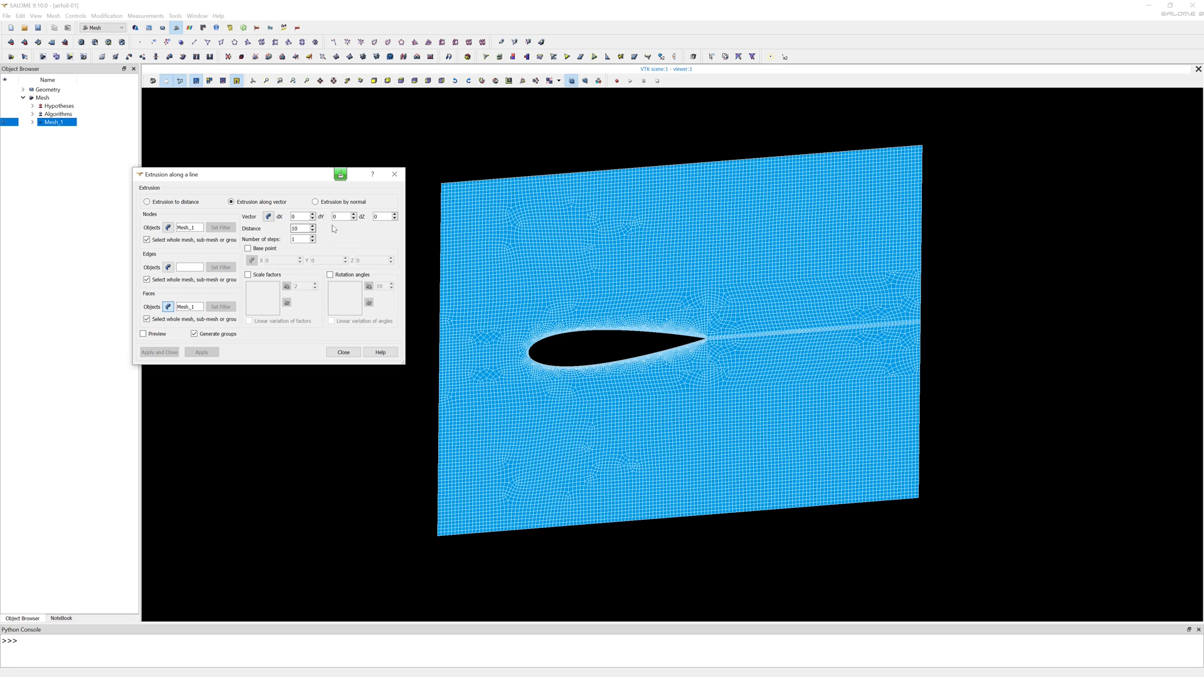
double_click(376, 217)
text(1)
double_click(303, 228)
text(1)
click(145, 334)
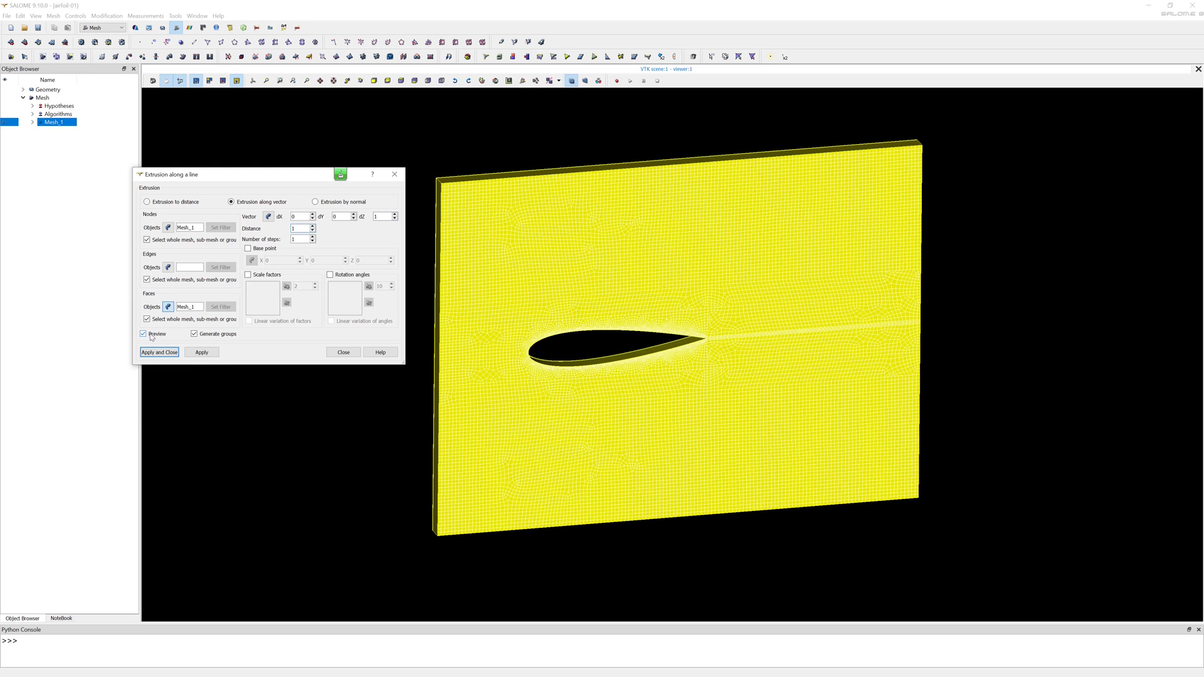
drag(226, 430, 339, 446)
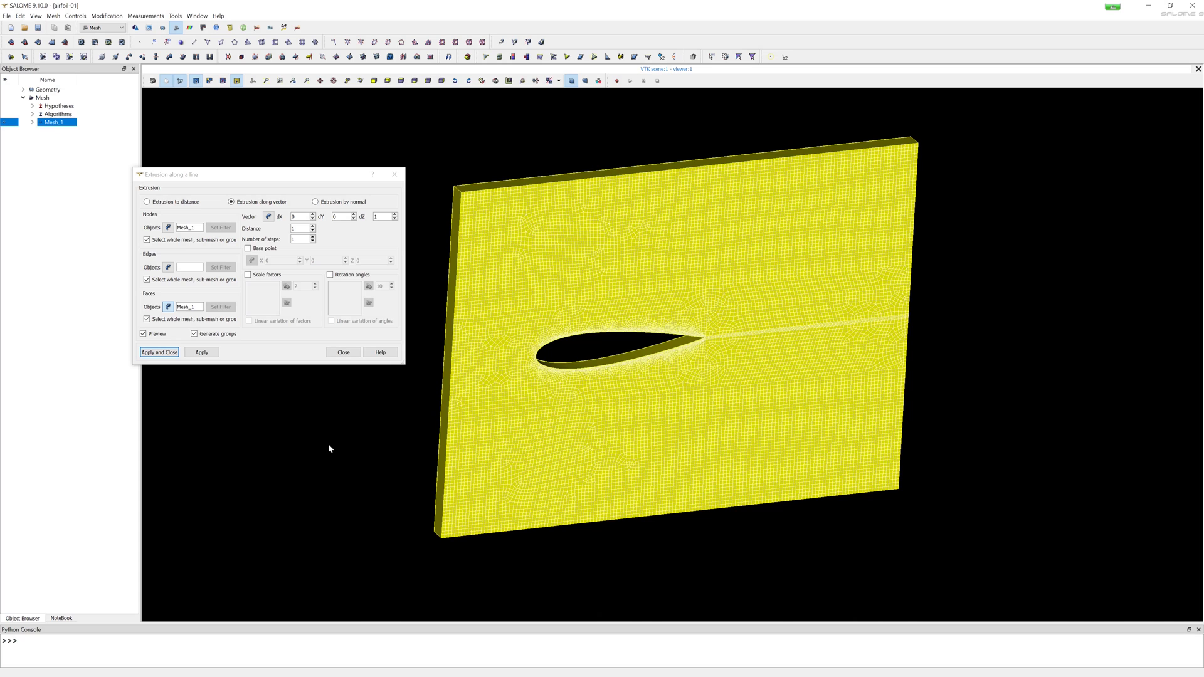
click(159, 352)
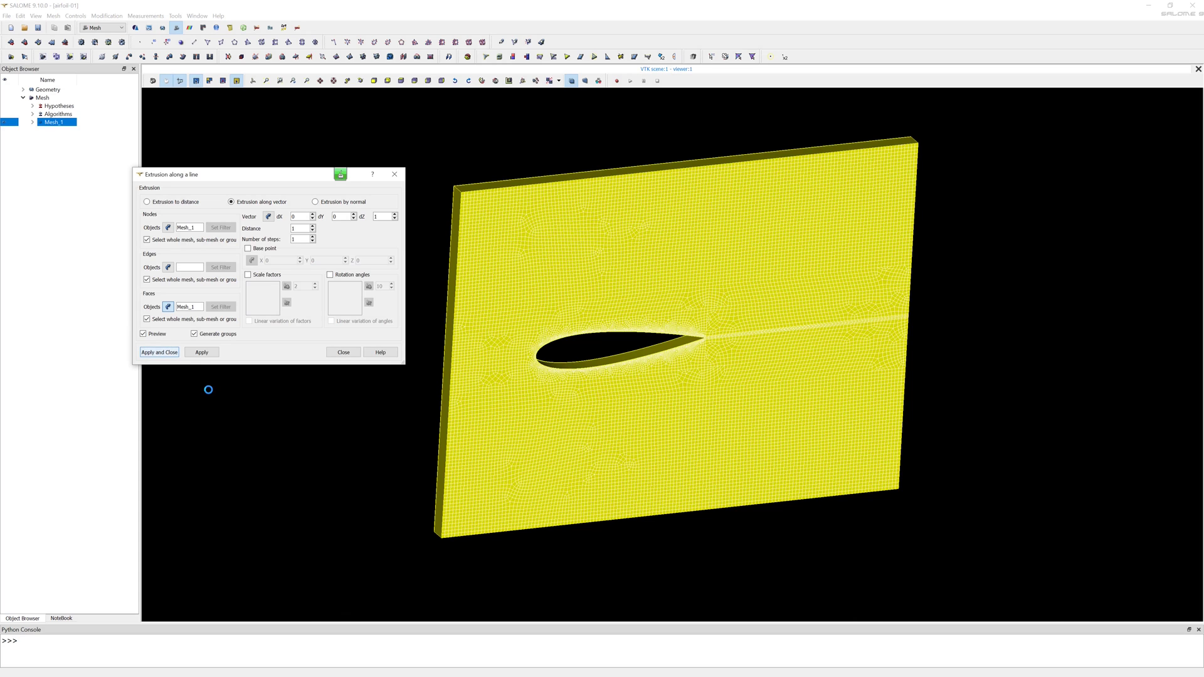
mouse_move(234, 384)
mouse_down()
mouse_move(476, 446)
mouse_move(482, 294)
mouse_move(499, 529)
mouse_move(530, 556)
mouse_move(344, 129)
mouse_move(393, 161)
mouse_move(705, 108)
mouse_move(749, 258)
mouse_move(768, 267)
mouse_up()
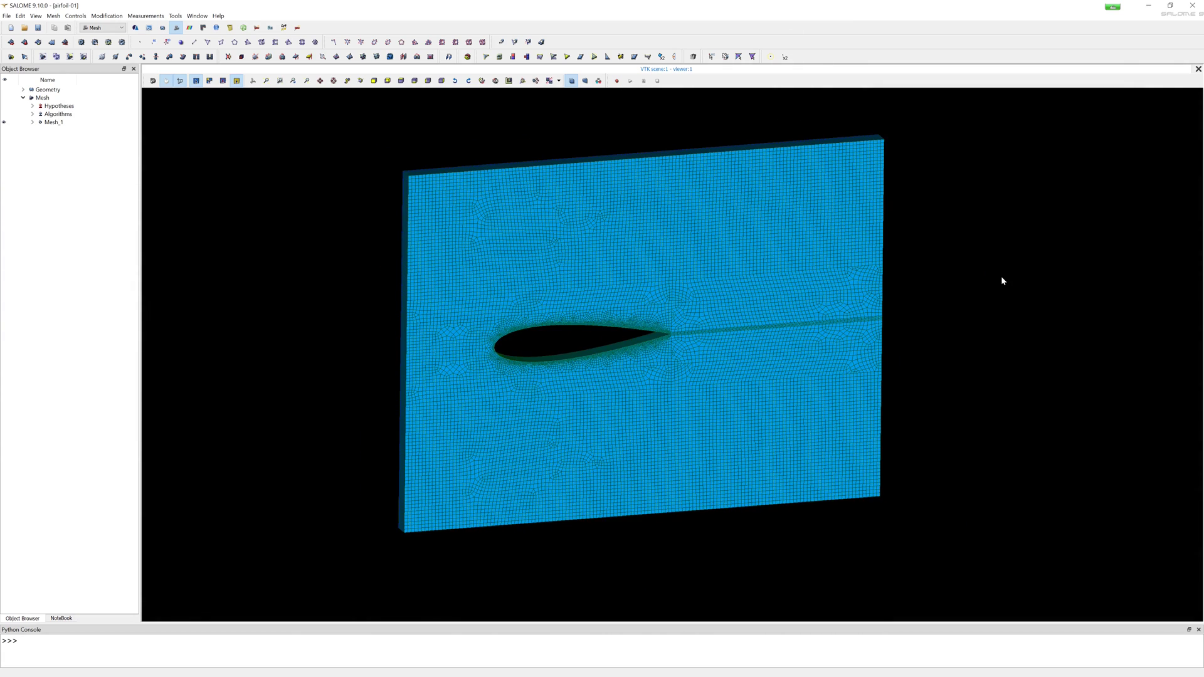
scroll(687, 391, up, 2)
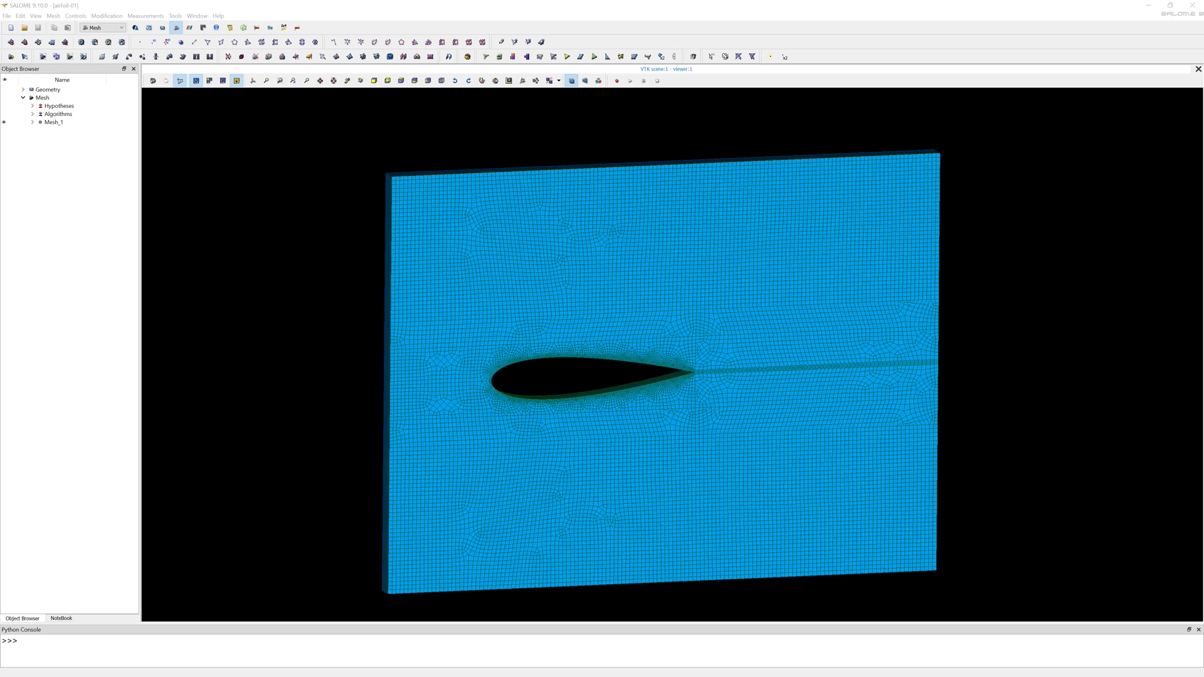
- Start a new face group on Mesh_1 named inlet with manual edition enabled
right_click(53, 123)
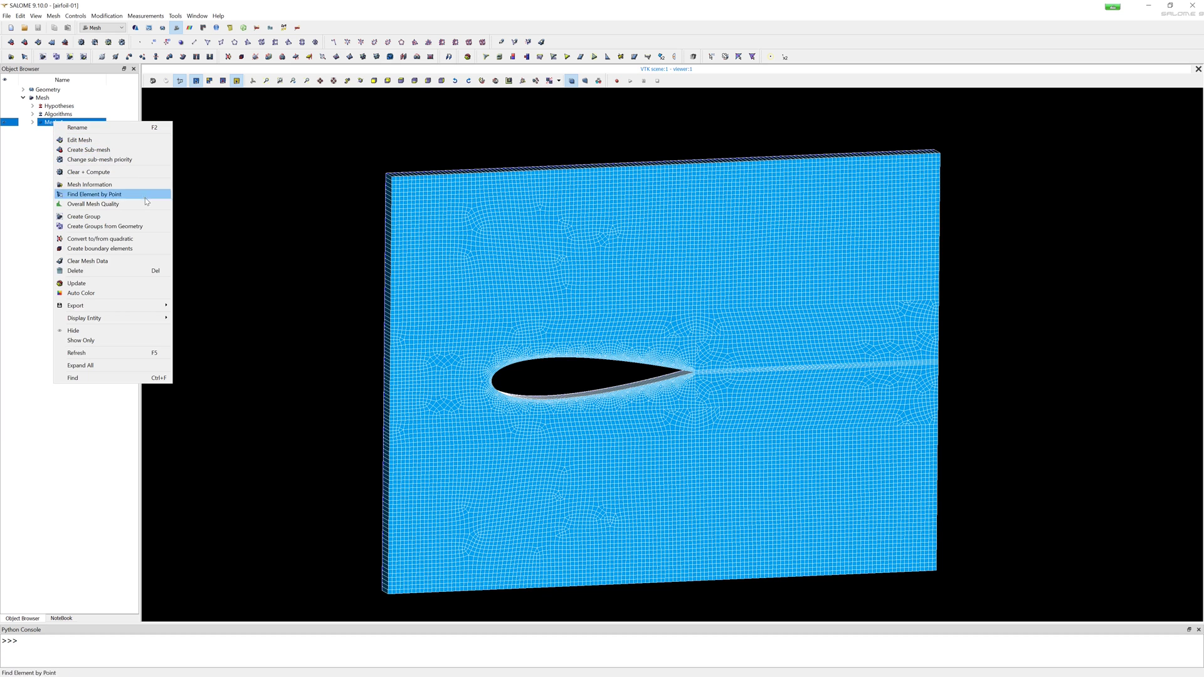
click(110, 220)
drag(566, 213, 205, 179)
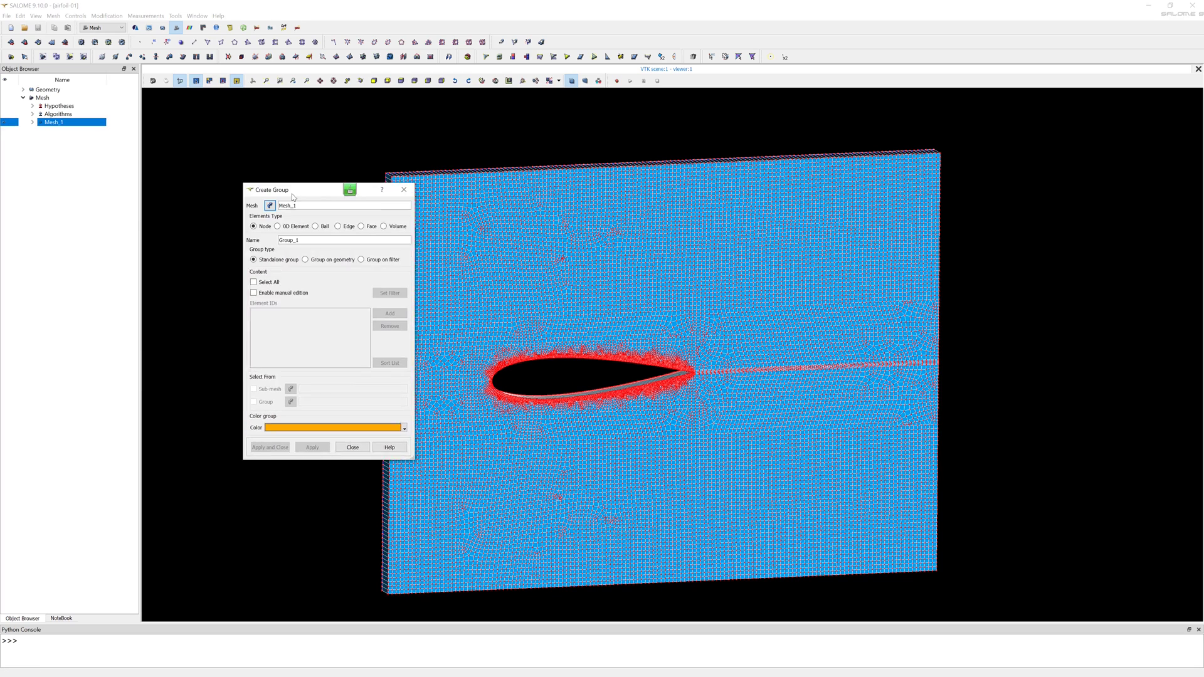
click(268, 210)
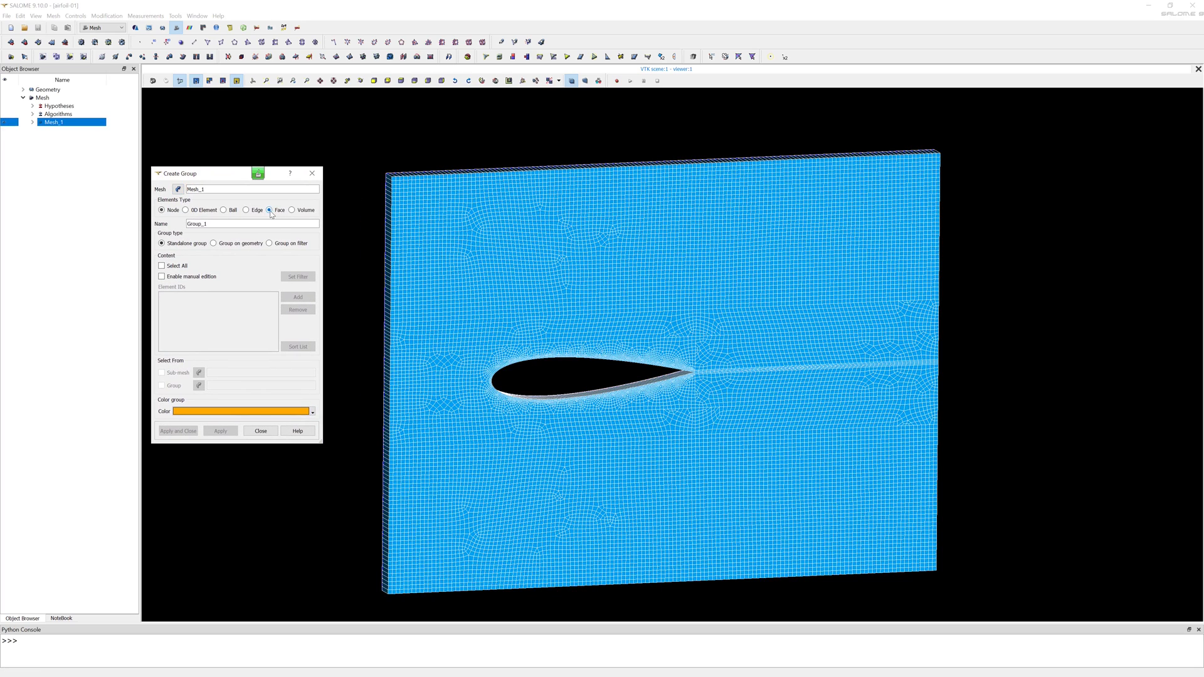
click(216, 222)
key(ctrl+a)
text(inle)
click(185, 277)
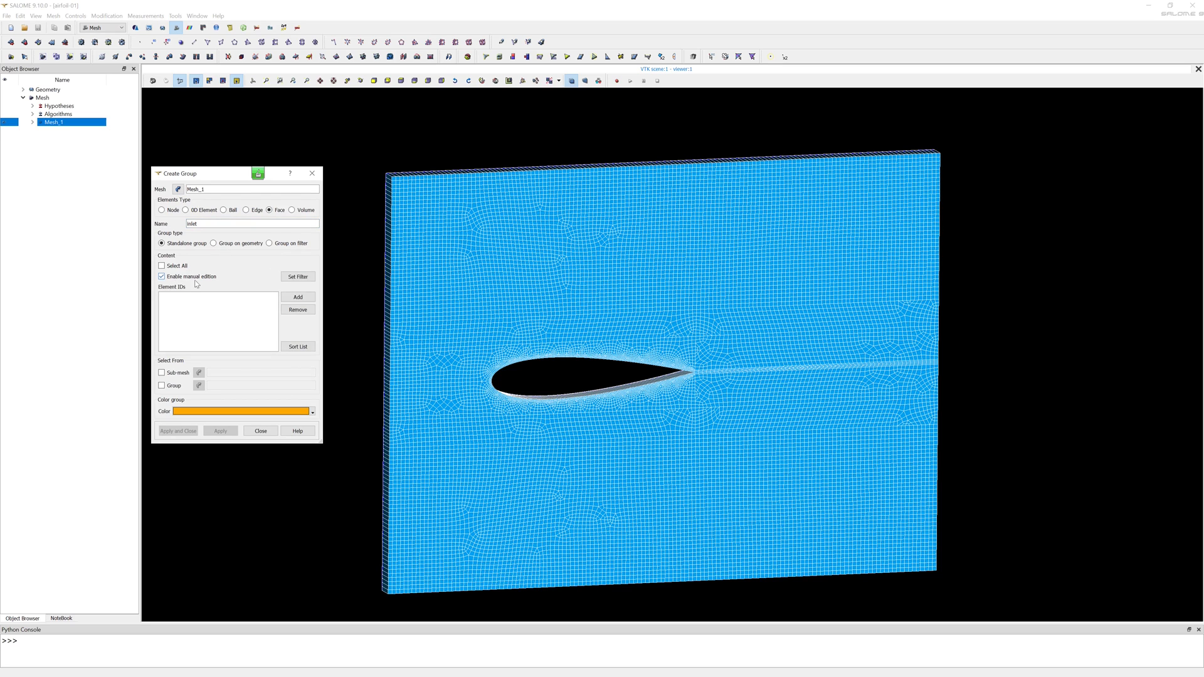
click(367, 280)
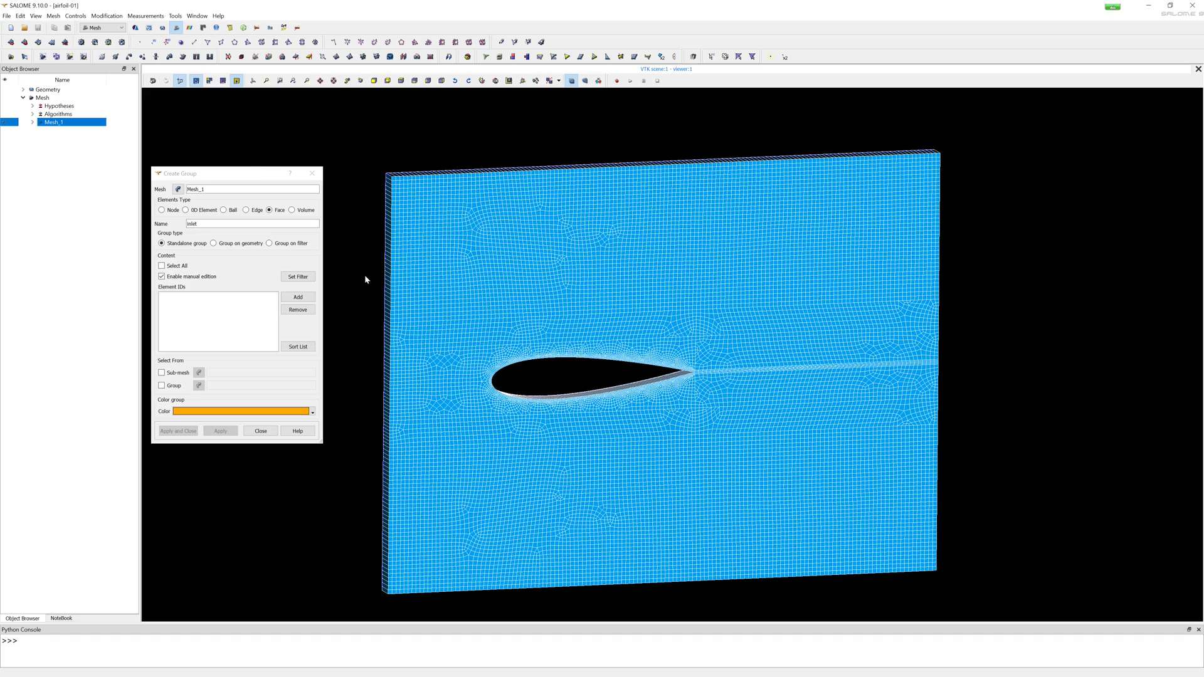
drag(374, 276, 508, 261)
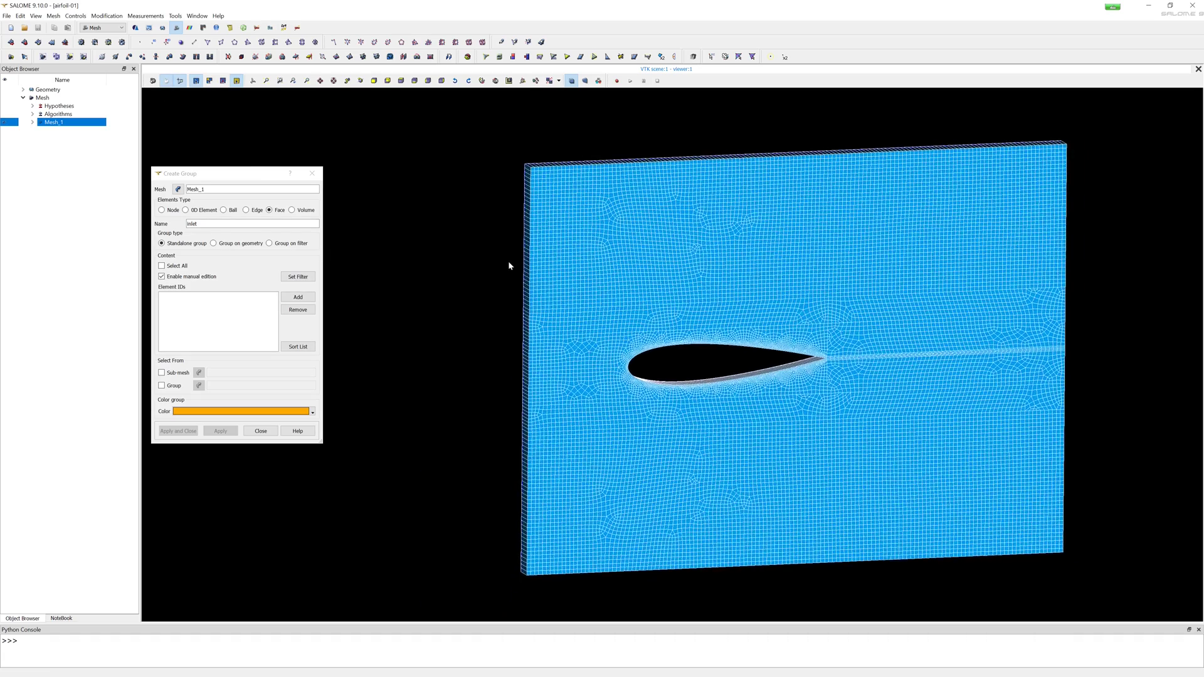
scroll(507, 261, up, 1)
- Filter the coplanar faces on the slab's left end, add them and create the inlet group
click(297, 277)
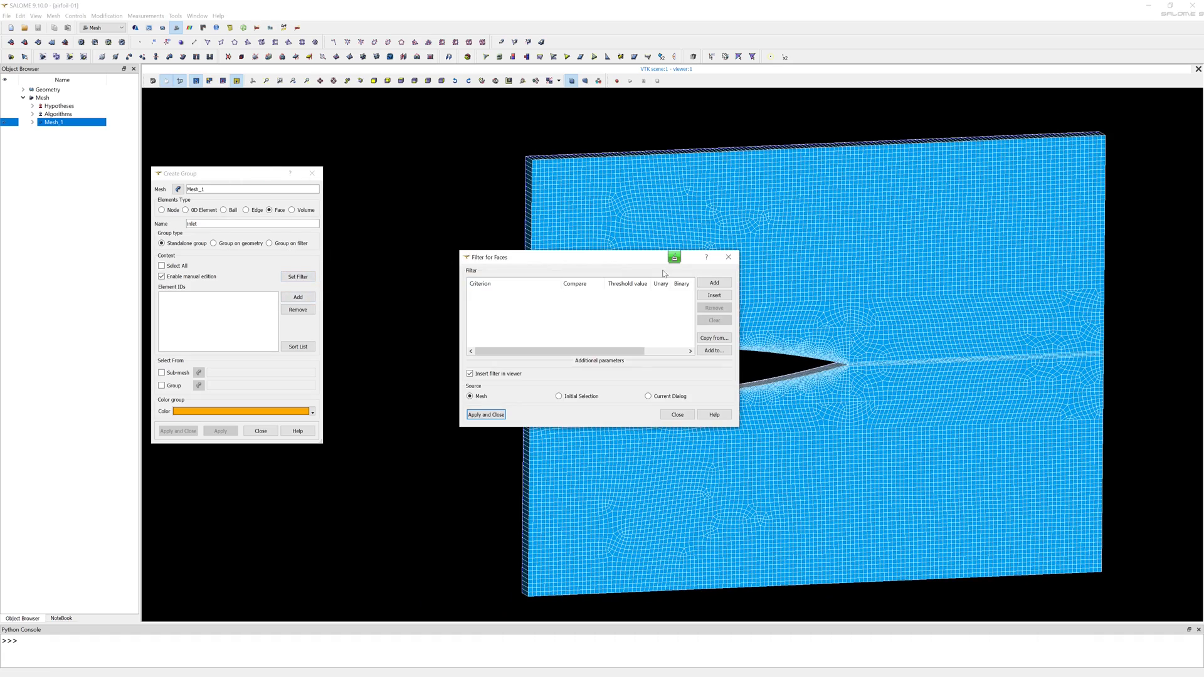
click(712, 283)
click(565, 298)
scroll(519, 358, down, 3)
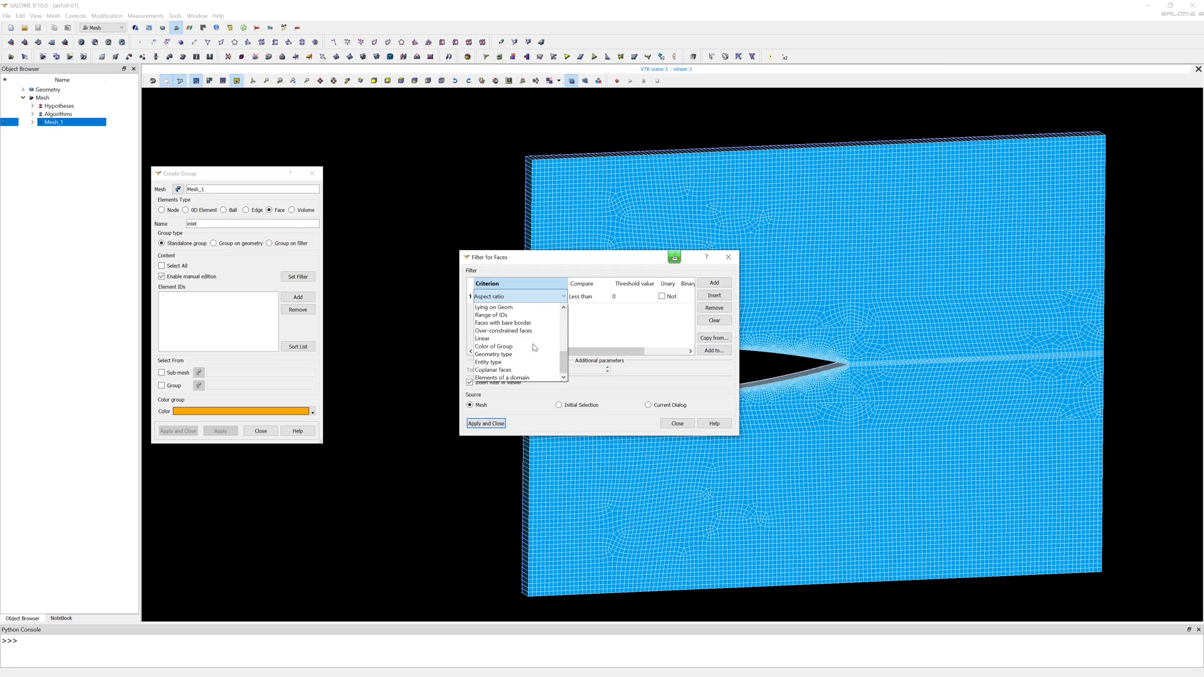
scroll(520, 371, down, 2)
click(516, 371)
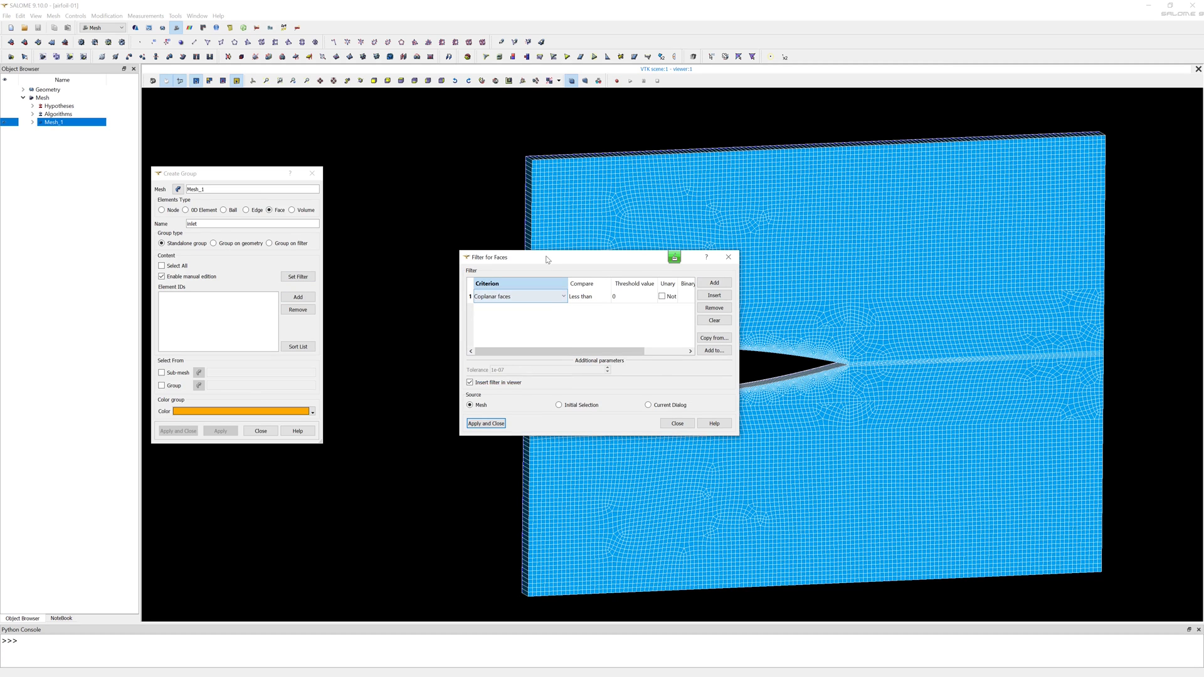
drag(547, 256, 440, 300)
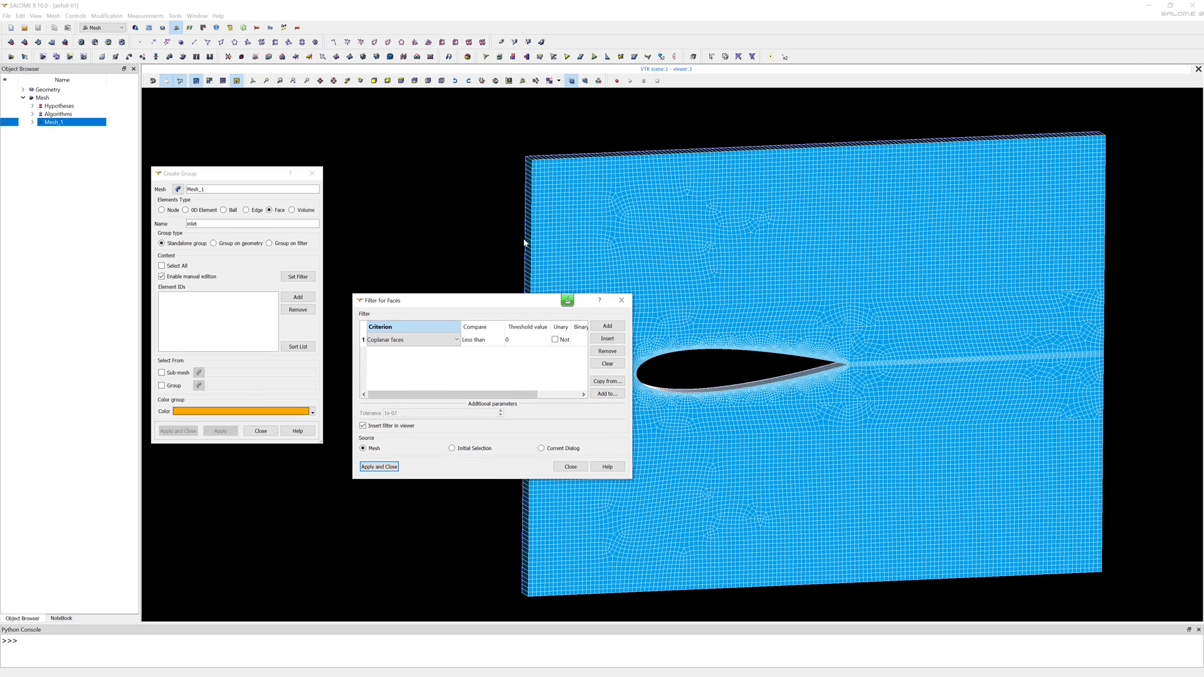
scroll(524, 237, up, 1)
scroll(526, 240, up, 1)
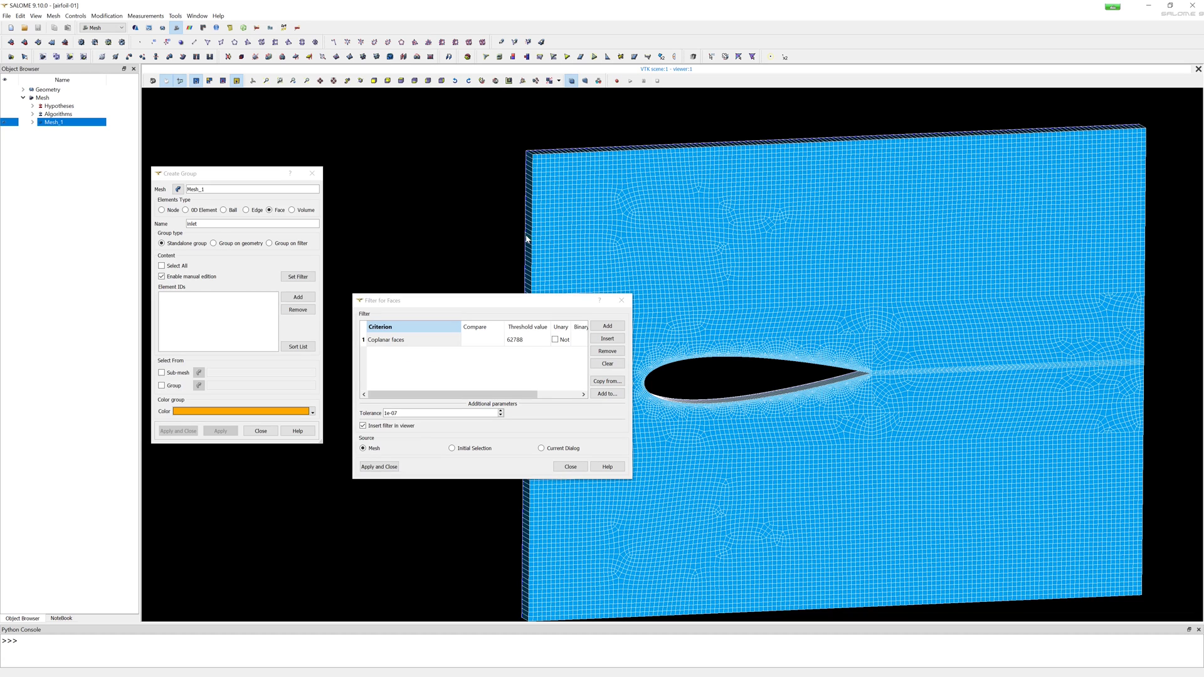
click(379, 467)
click(527, 164)
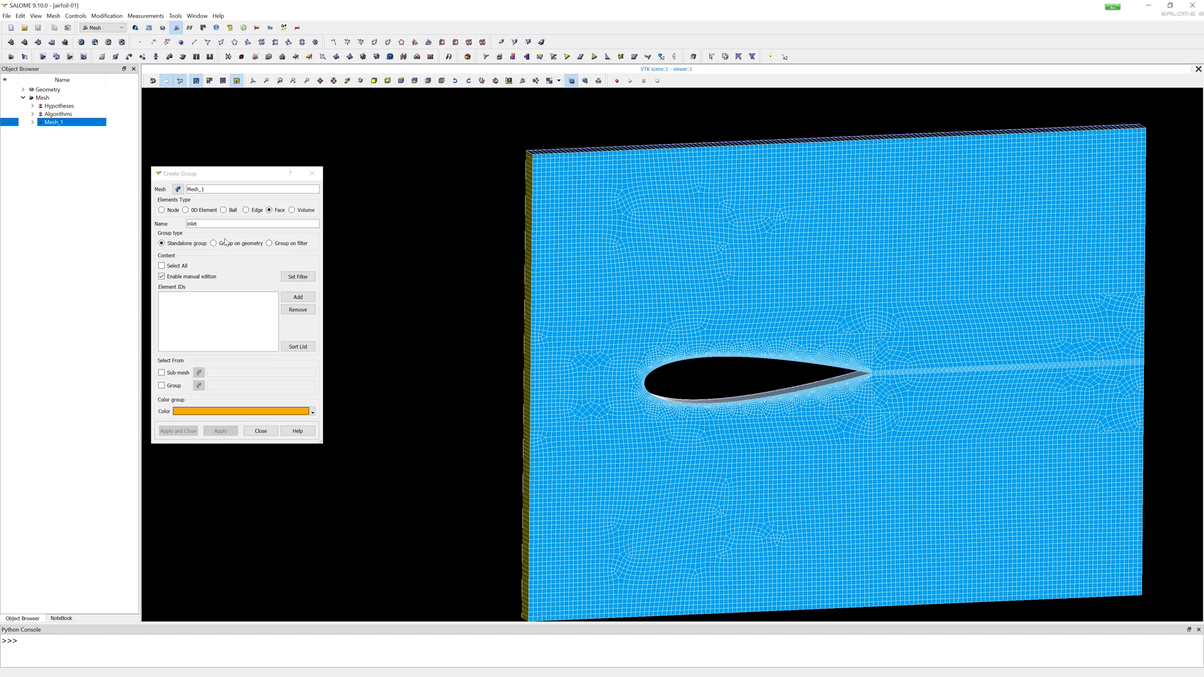
click(297, 296)
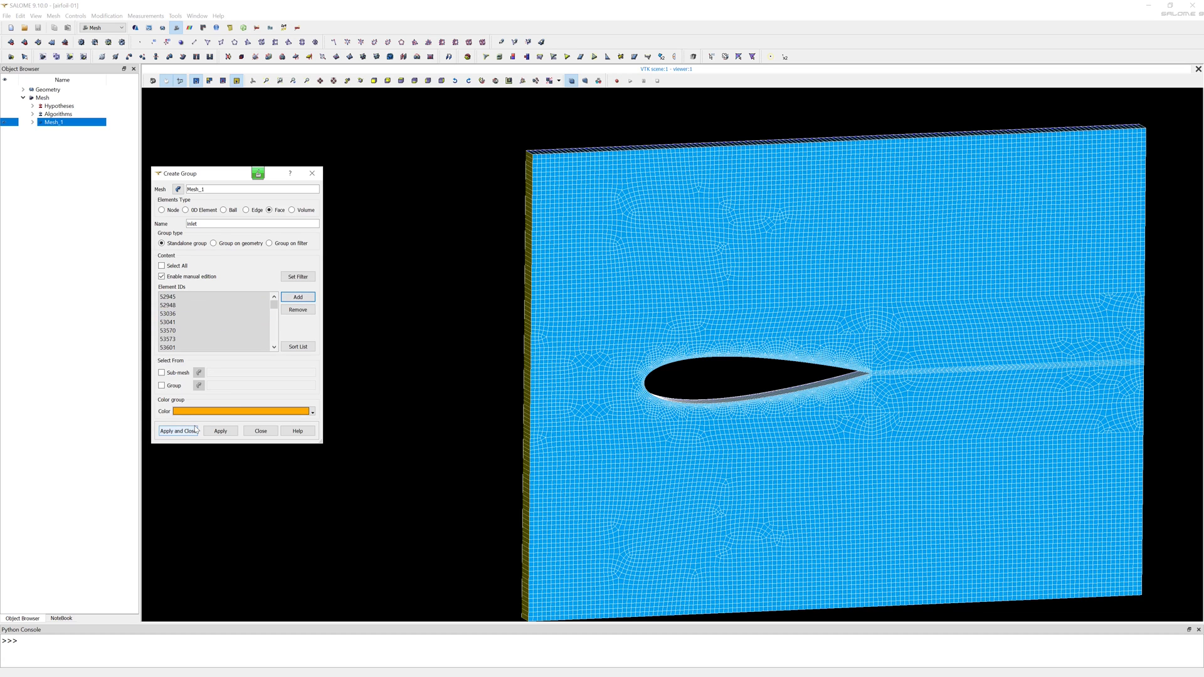
click(193, 431)
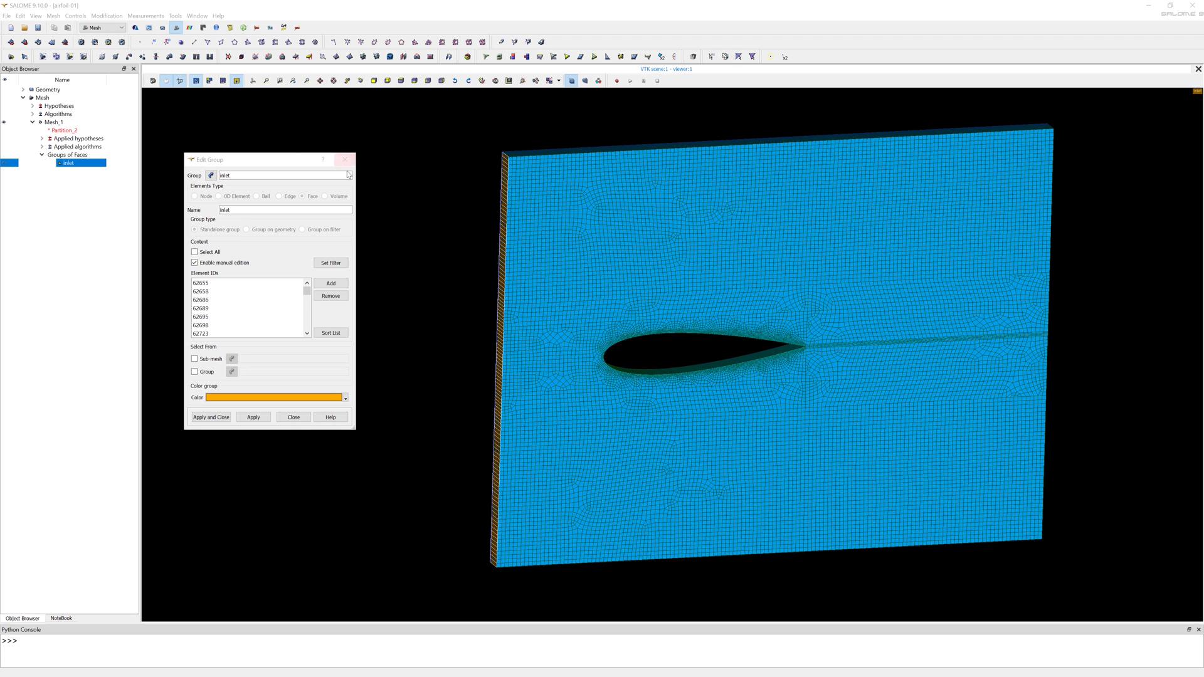
click(331, 166)
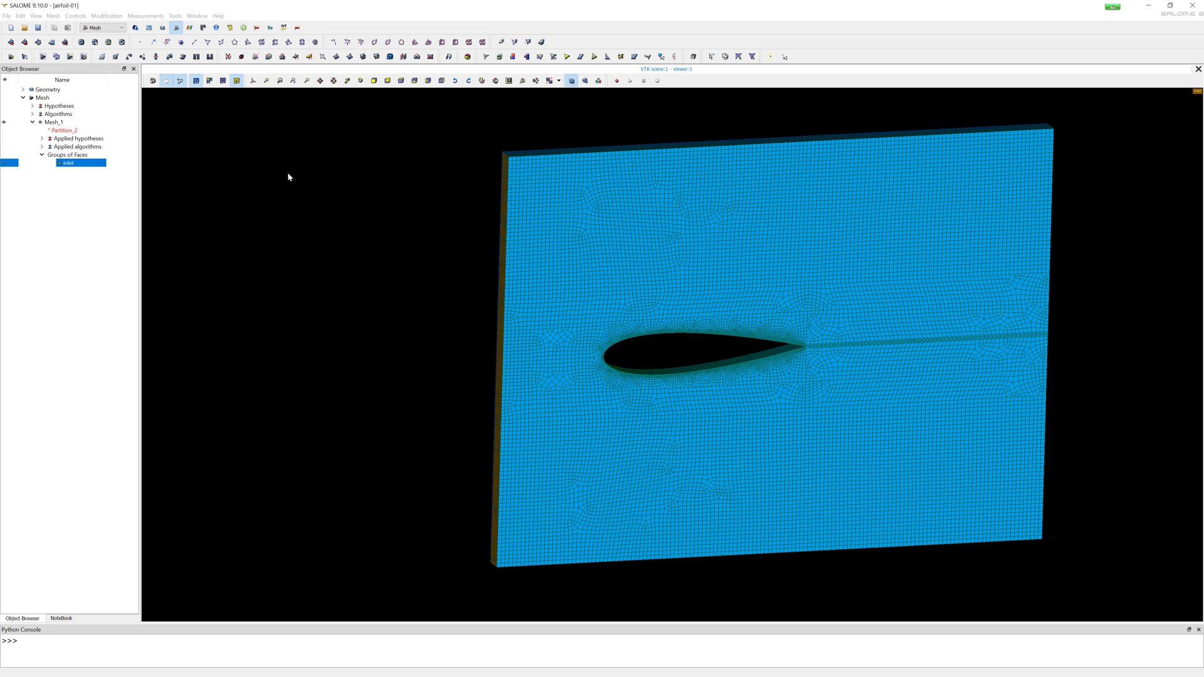
- Start a new face group on Mesh_1 named outlet with manual edition, viewing the downstream end
right_click(58, 123)
click(107, 221)
text(outlet)
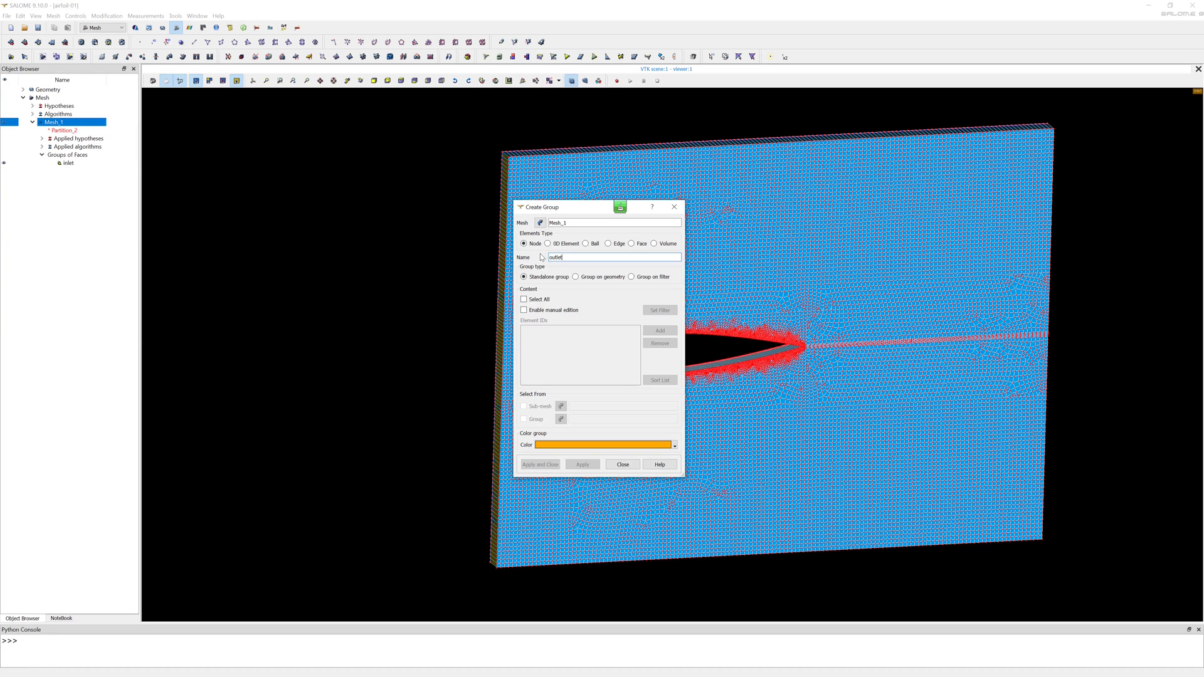
click(631, 244)
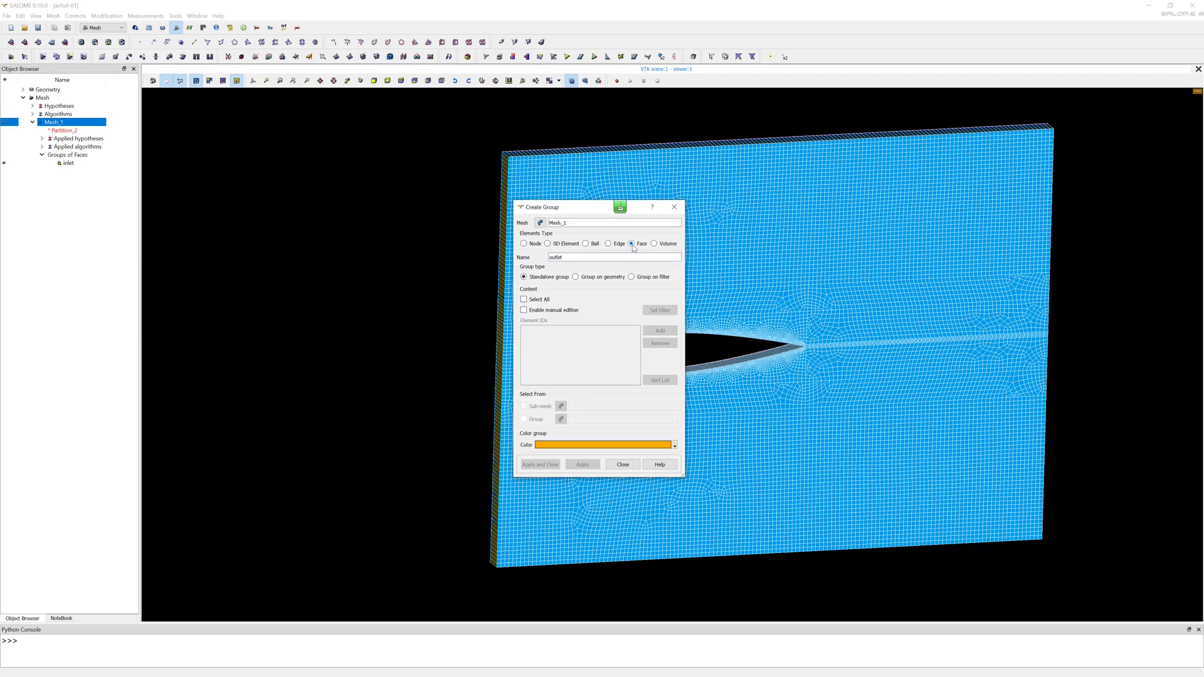
click(561, 313)
drag(576, 207, 334, 206)
ctrl+middle_drag(851, 395, 708, 391)
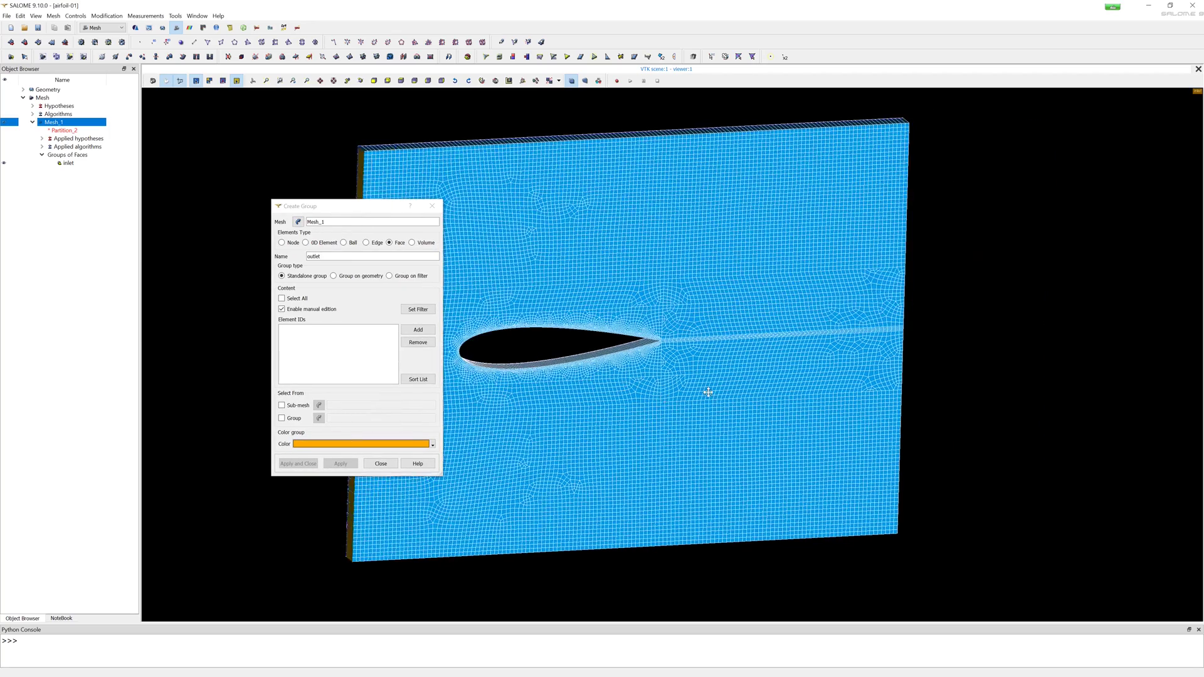
ctrl+right_drag(707, 391, 524, 358)
- Filter the coplanar downstream faces, colour the group green, add them and create outlet
click(417, 309)
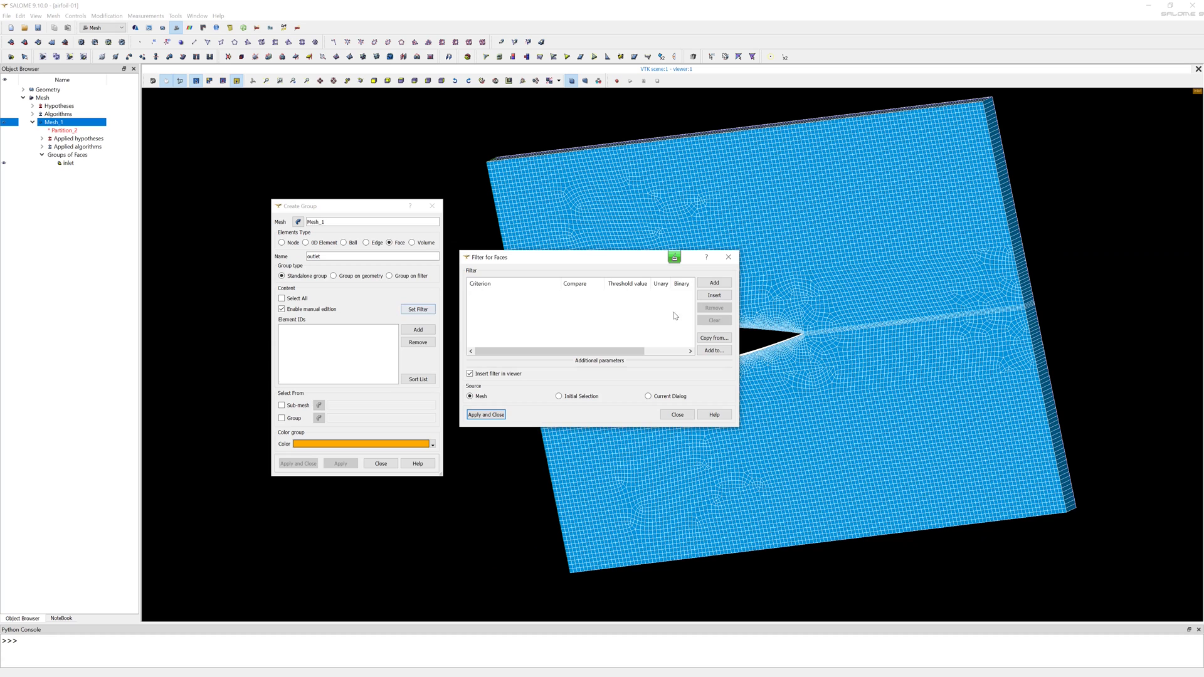
click(714, 282)
click(518, 297)
click(517, 370)
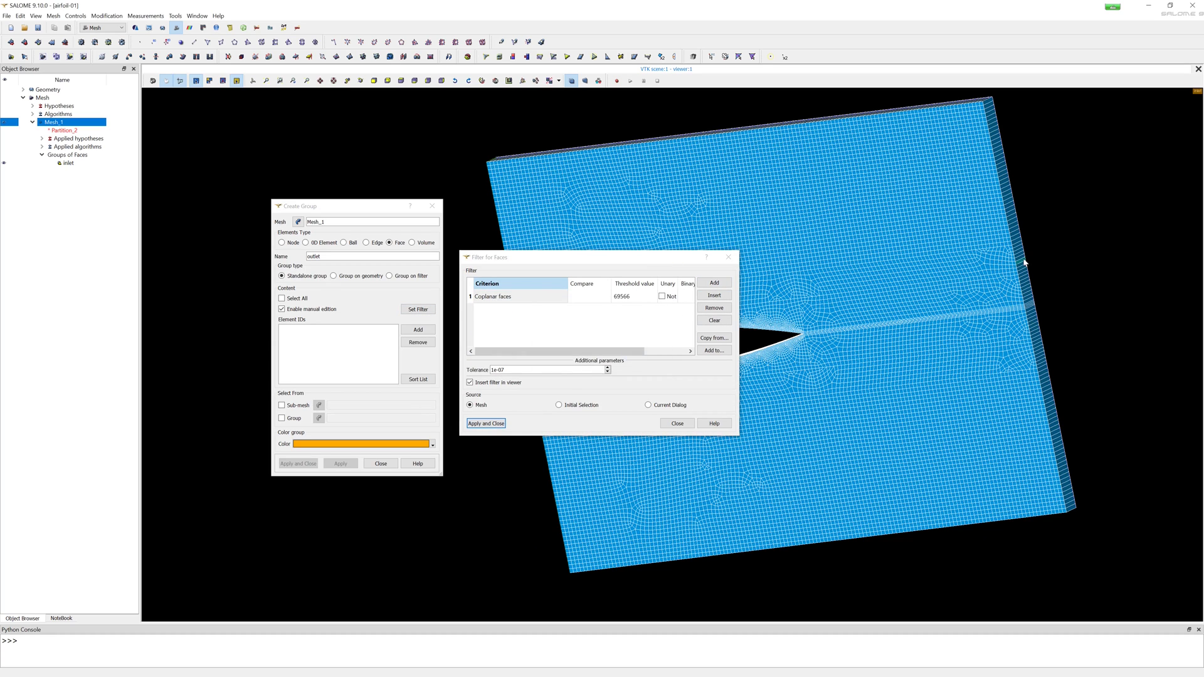
click(487, 424)
click(424, 444)
click(340, 459)
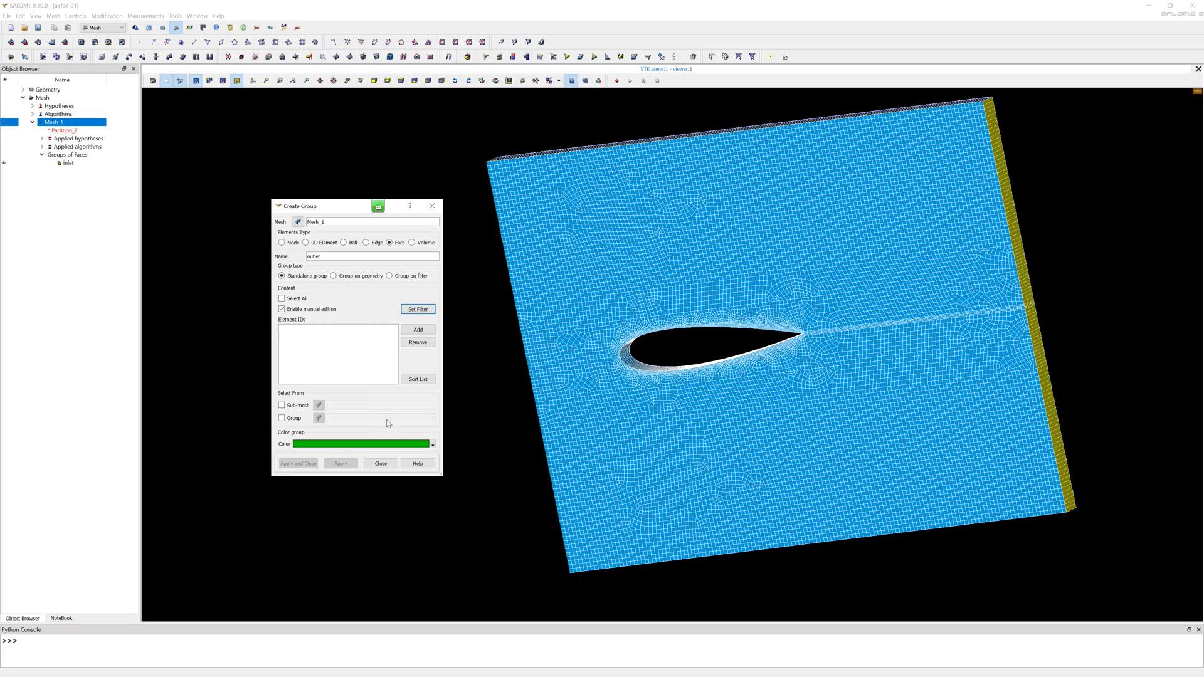
click(418, 330)
click(299, 463)
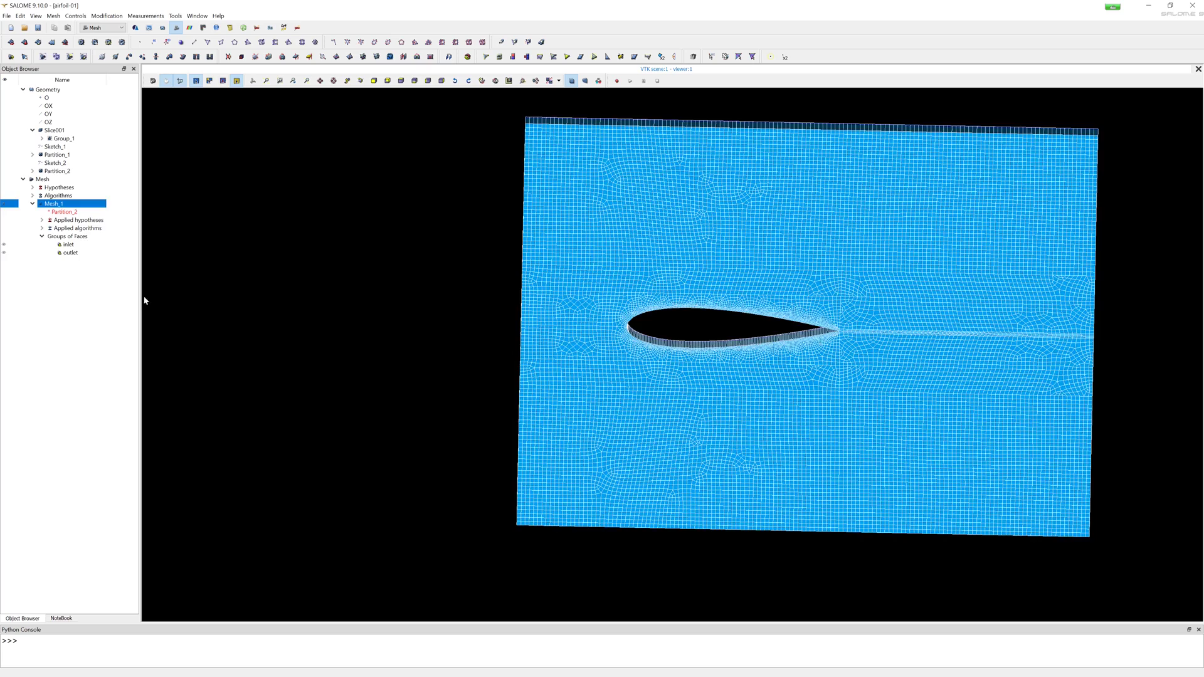
- Start a new face group on Mesh_1 named airfoil with manual edition enabled
right_click(43, 203)
click(120, 300)
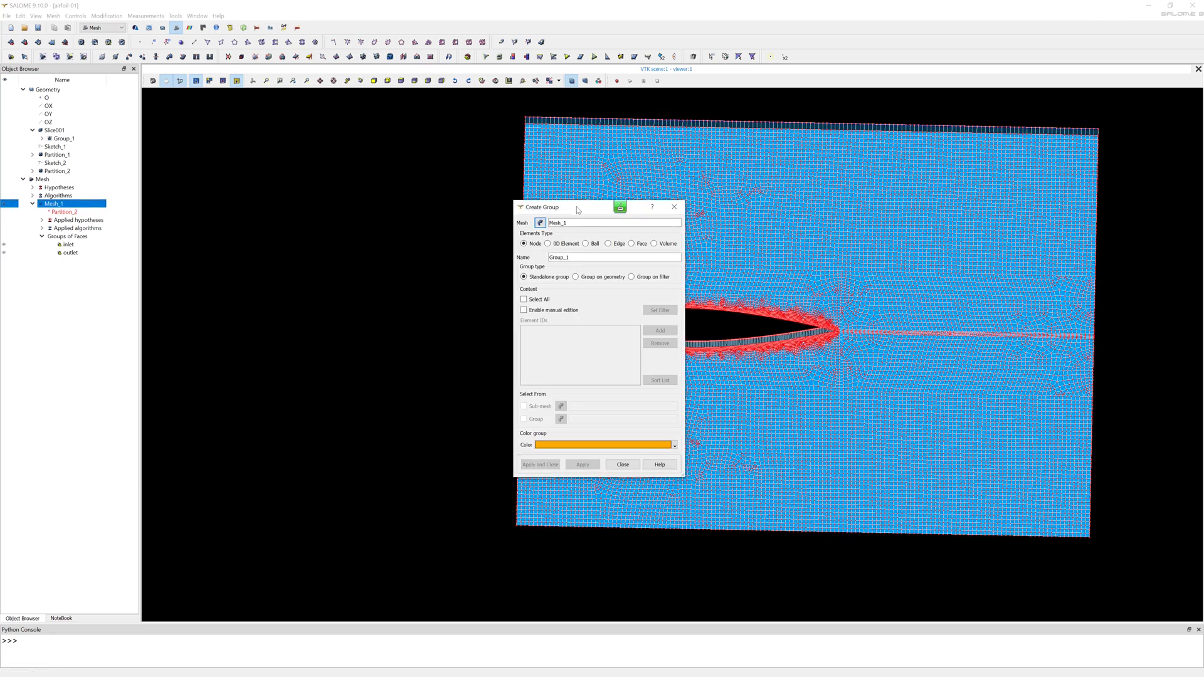
drag(577, 205, 374, 189)
drag(374, 240, 326, 241)
text(airfoil)
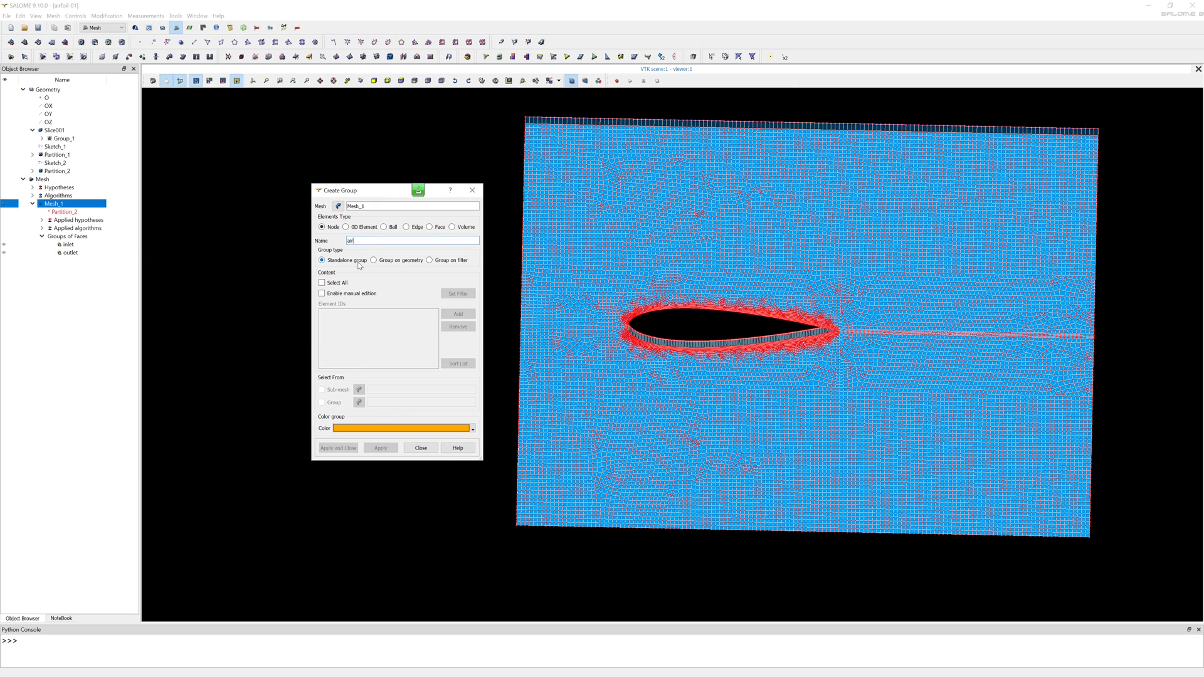
click(432, 227)
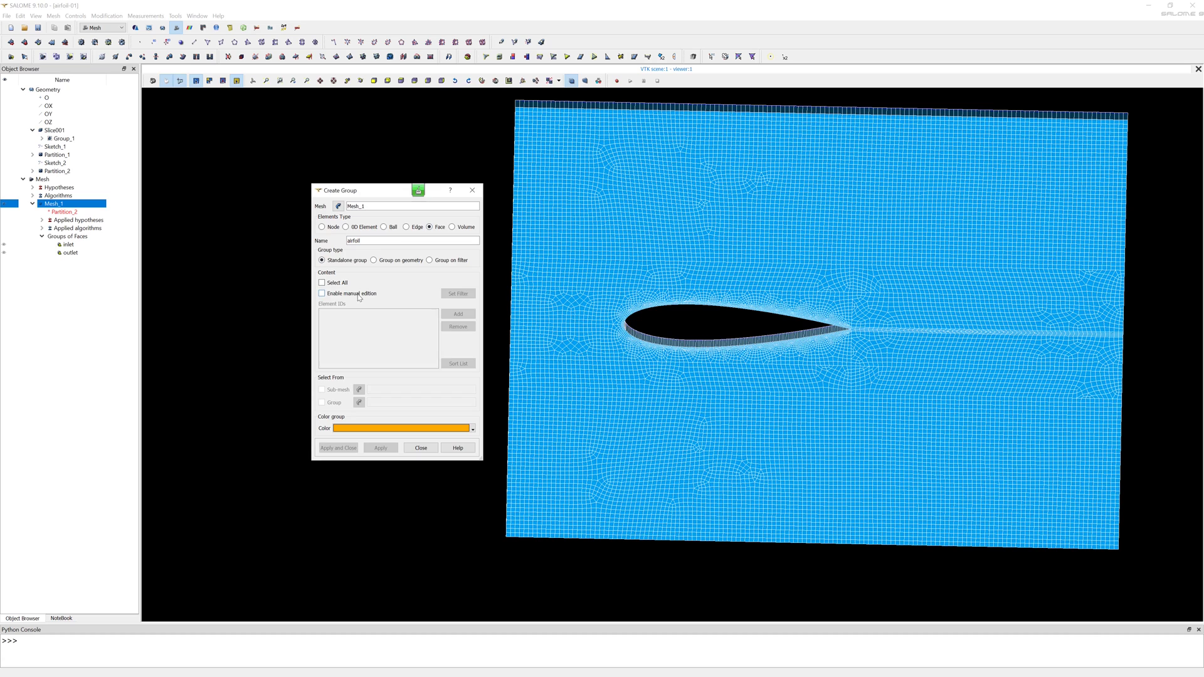
click(359, 297)
- Filter the airfoil surface faces with the Coplanar faces criterion at tolerance 20
click(460, 295)
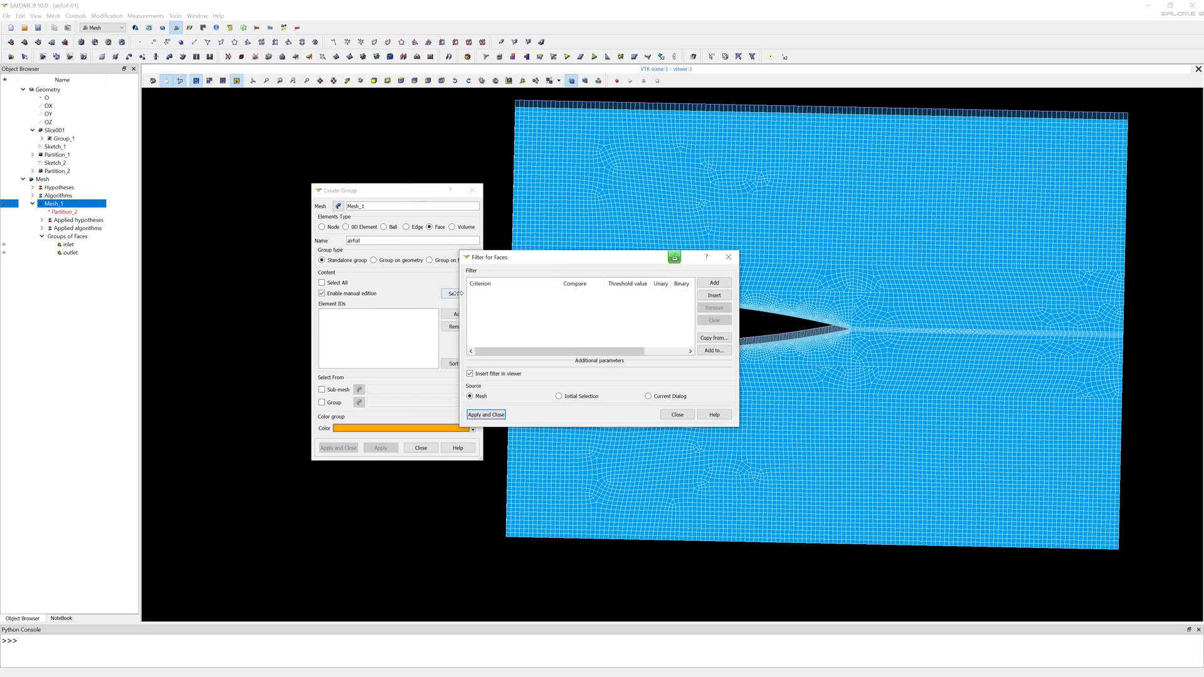
click(714, 282)
click(517, 297)
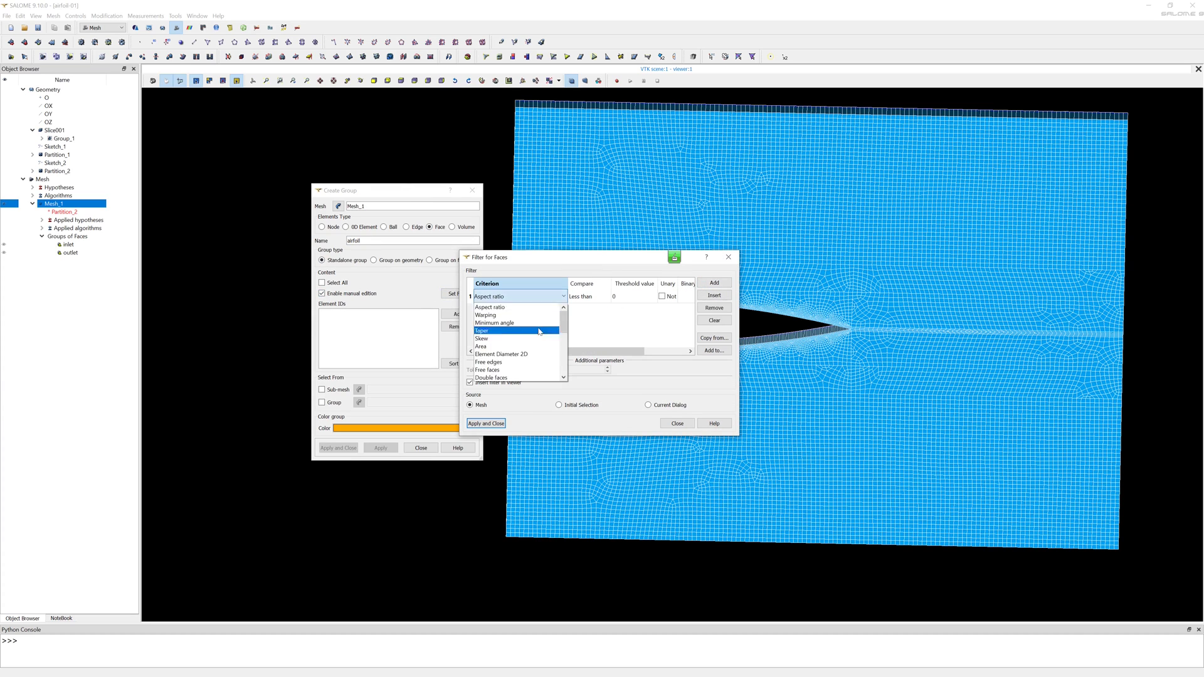
scroll(512, 358, down, 3)
click(513, 371)
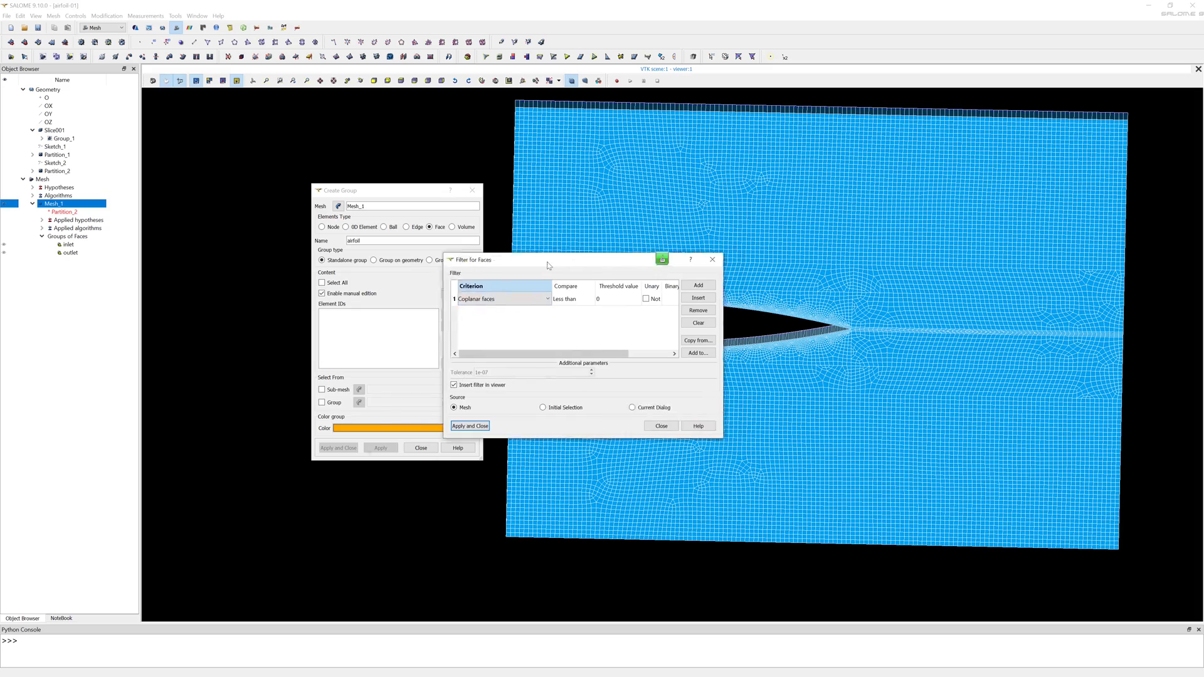
drag(672, 257, 543, 274)
scroll(694, 347, up, 2)
scroll(693, 347, up, 2)
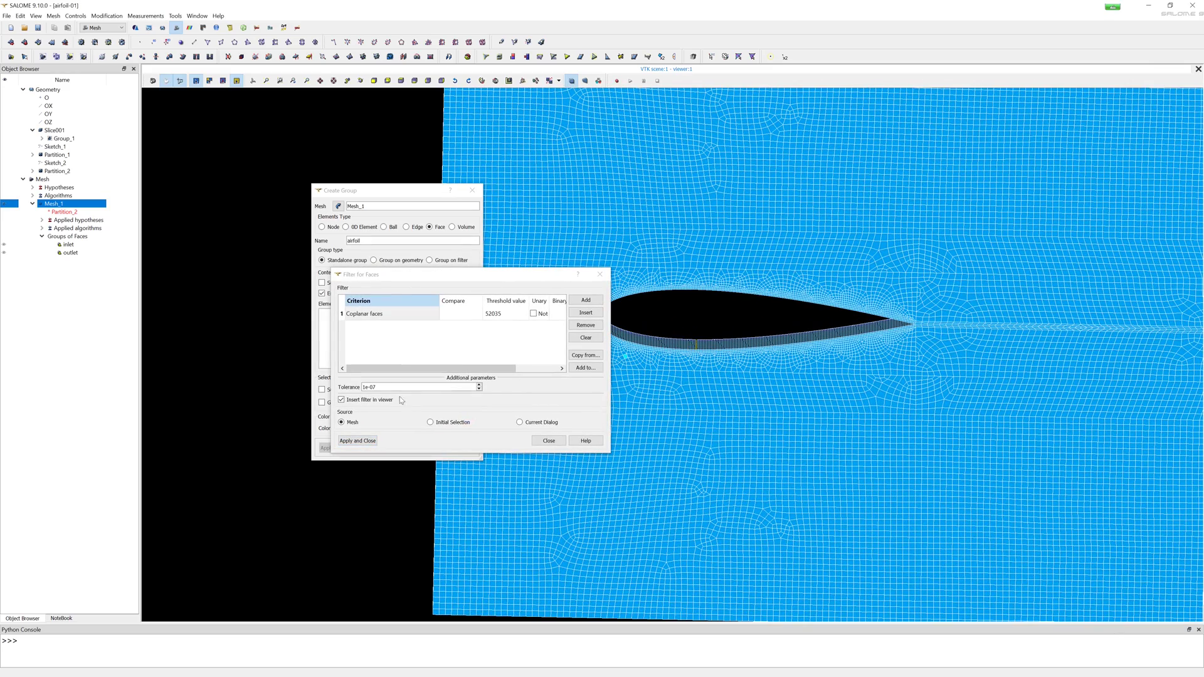
click(355, 390)
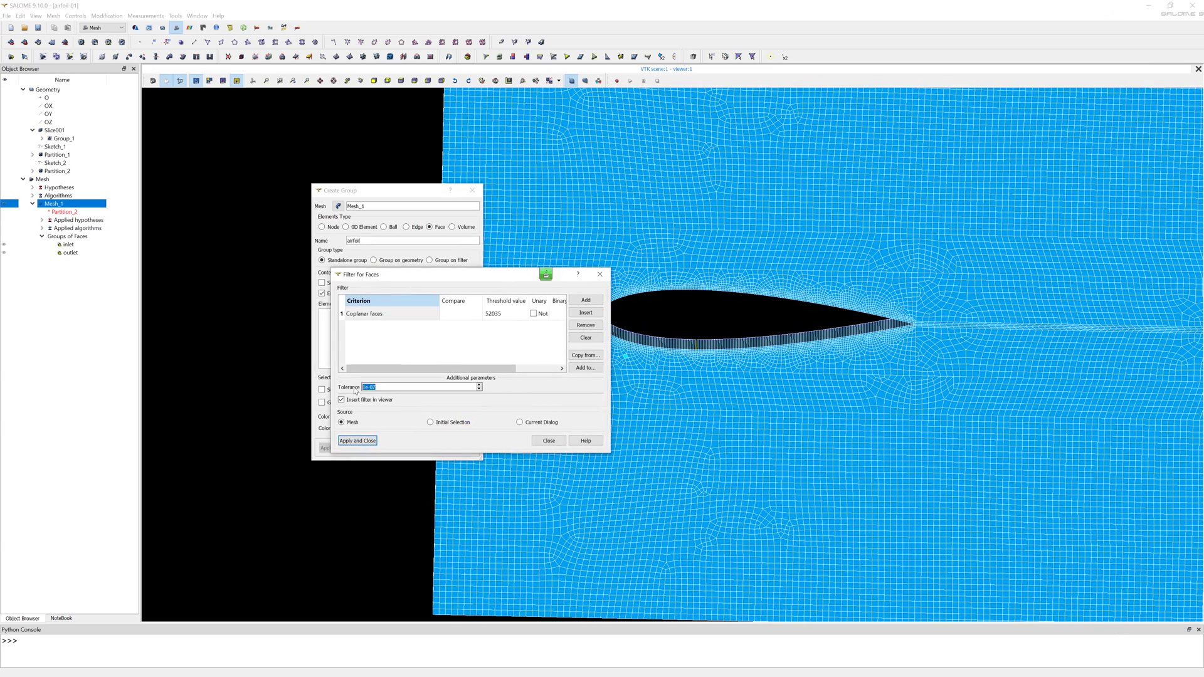
click(364, 440)
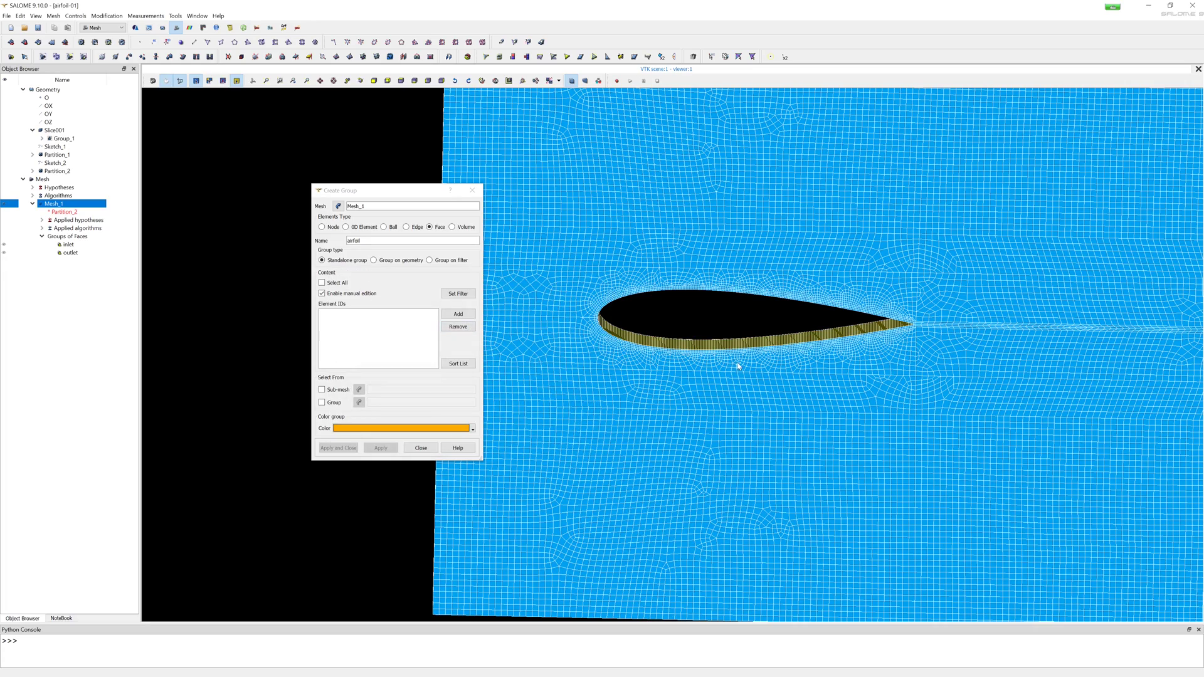
mouse_move(717, 324)
ctrl+mouse_down()
mouse_move(870, 306)
mouse_move(800, 408)
ctrl+mouse_up()
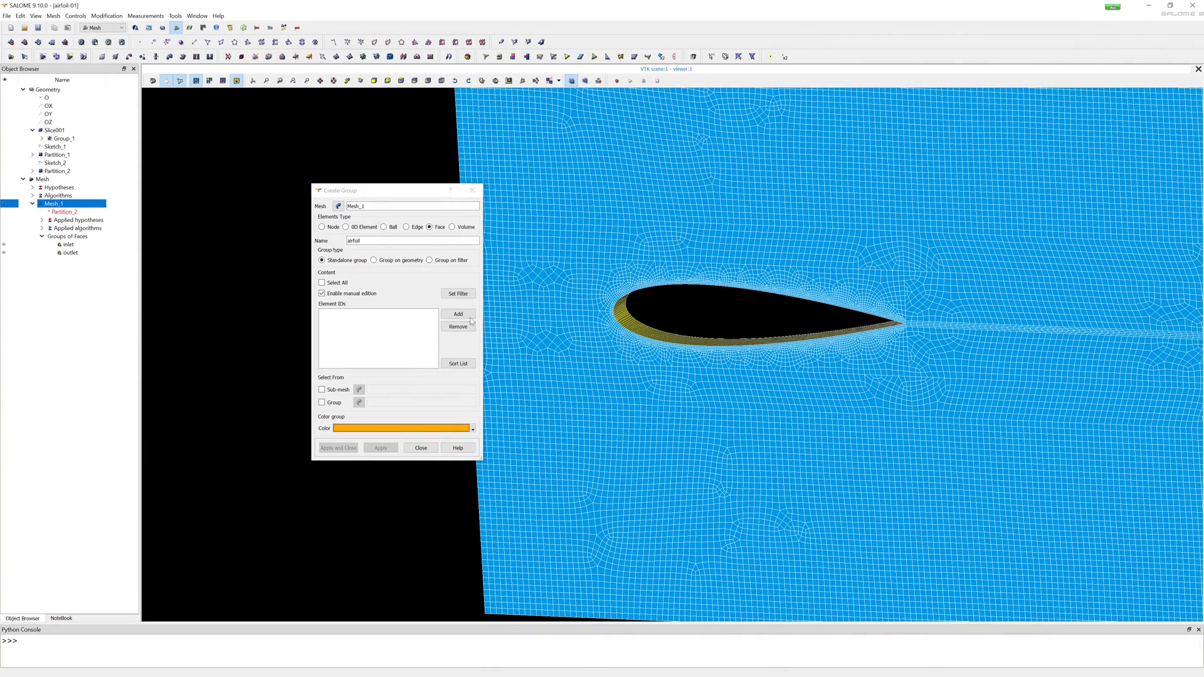
- Add the filtered faces, colour the group red and create the airfoil group
click(473, 429)
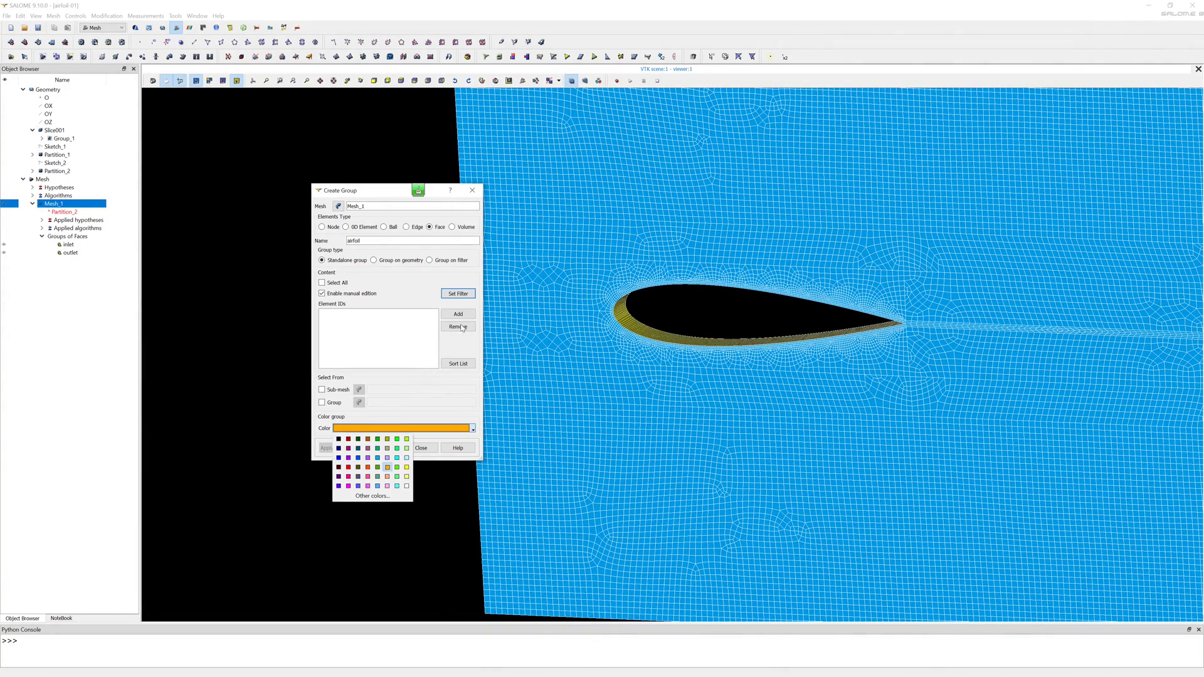
click(458, 315)
click(472, 430)
click(348, 467)
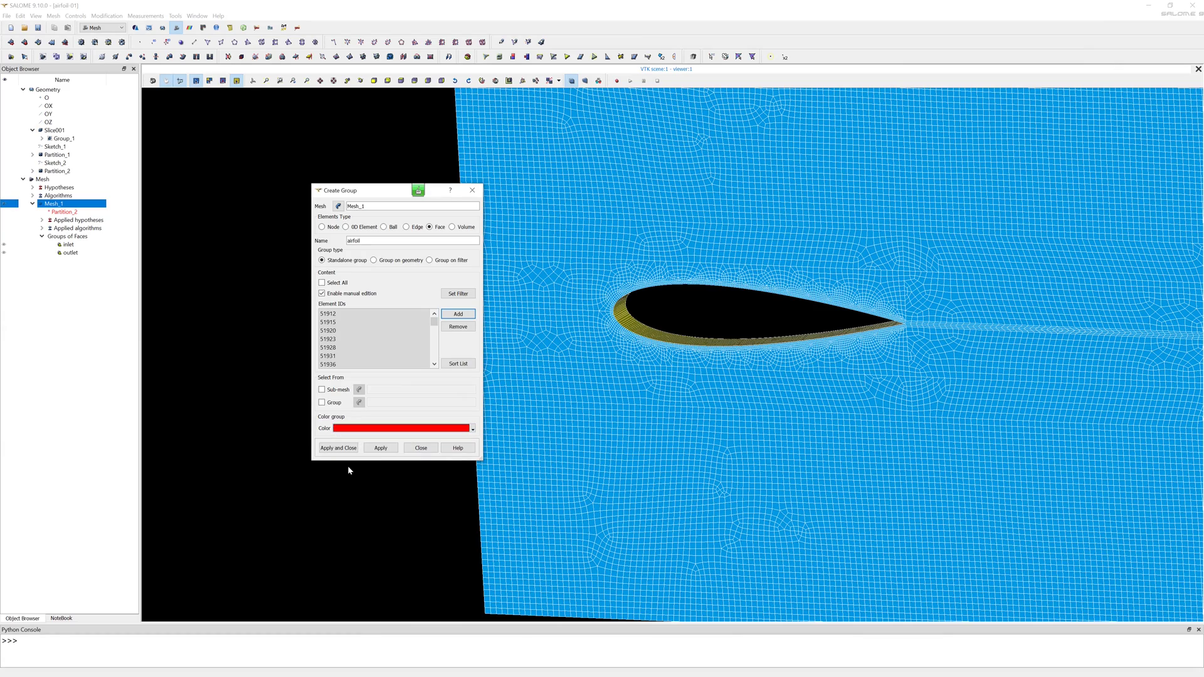
click(347, 448)
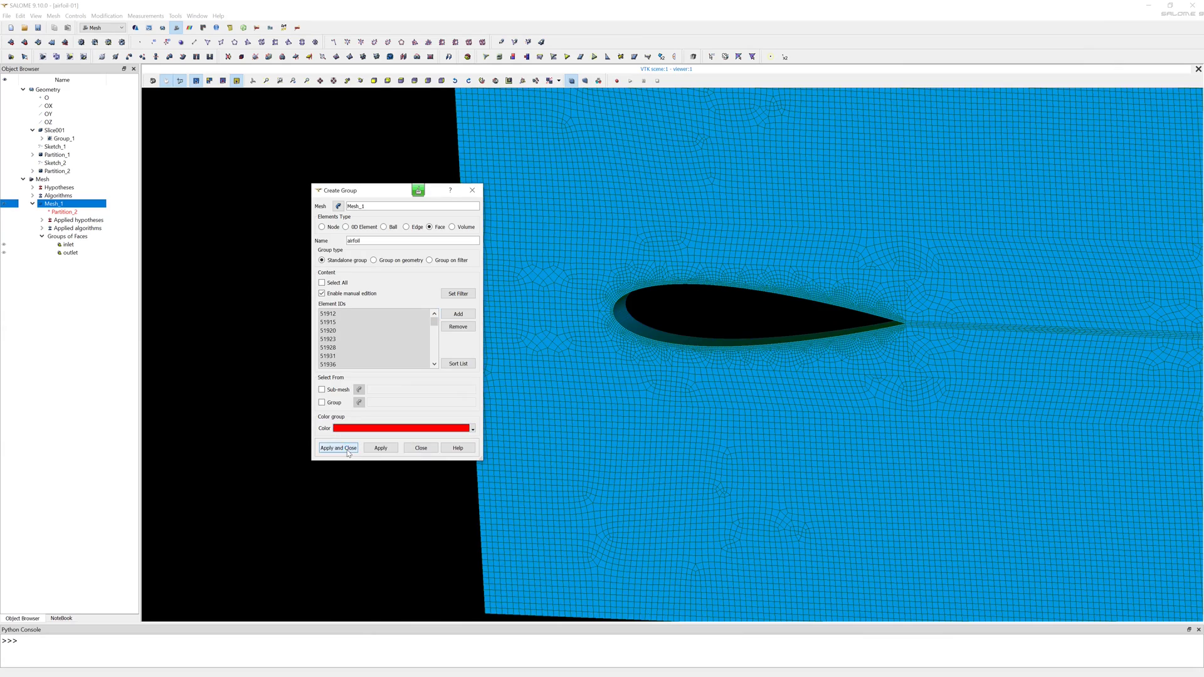
click(4, 260)
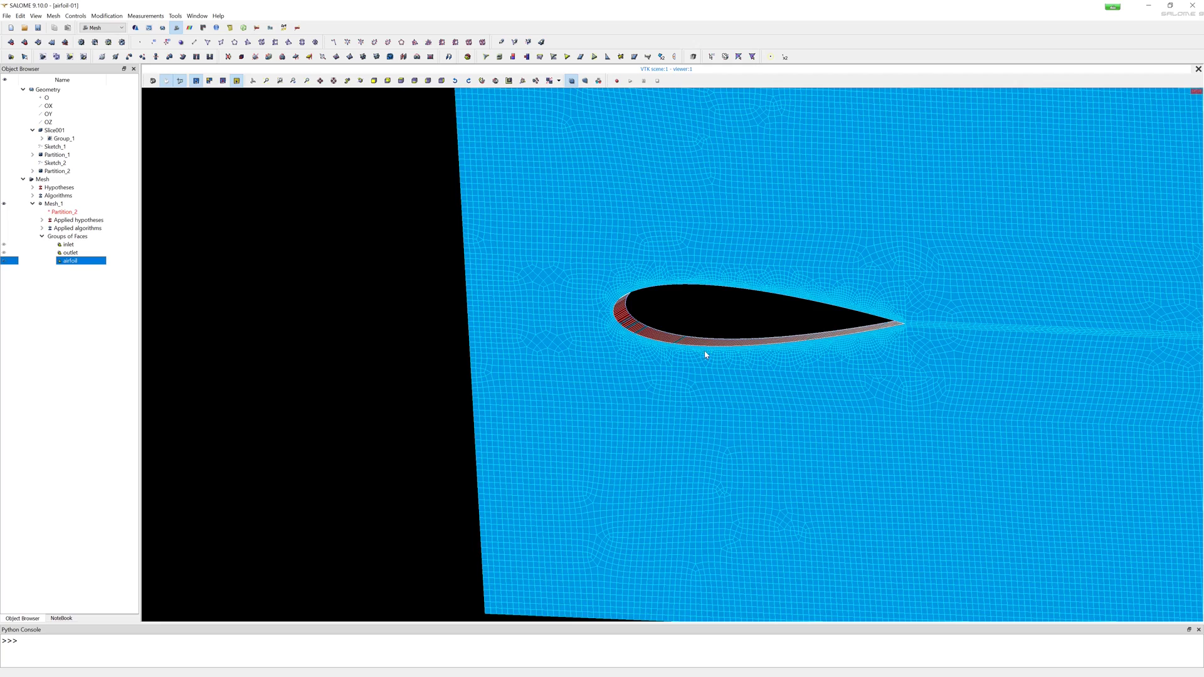
- Return to a front view and start a new face group named wall with manual edition
mouse_move(707, 352)
mouse_down()
mouse_move(666, 368)
mouse_move(809, 370)
mouse_up()
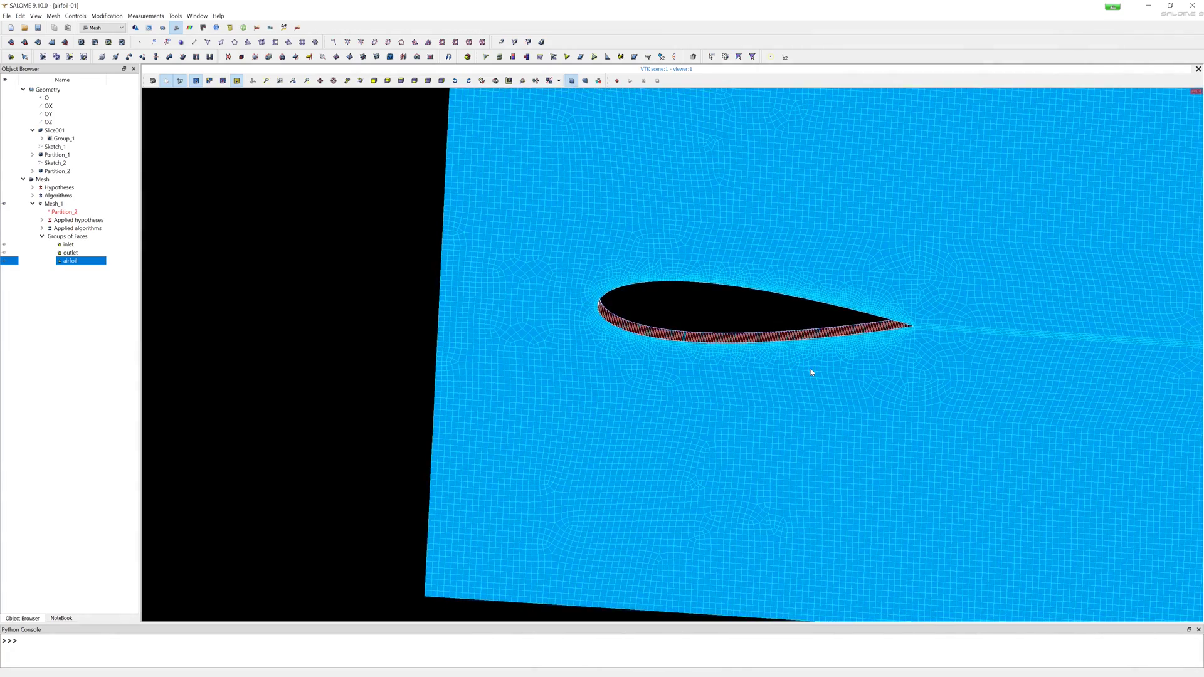
click(5, 243)
click(4, 260)
right_click(54, 203)
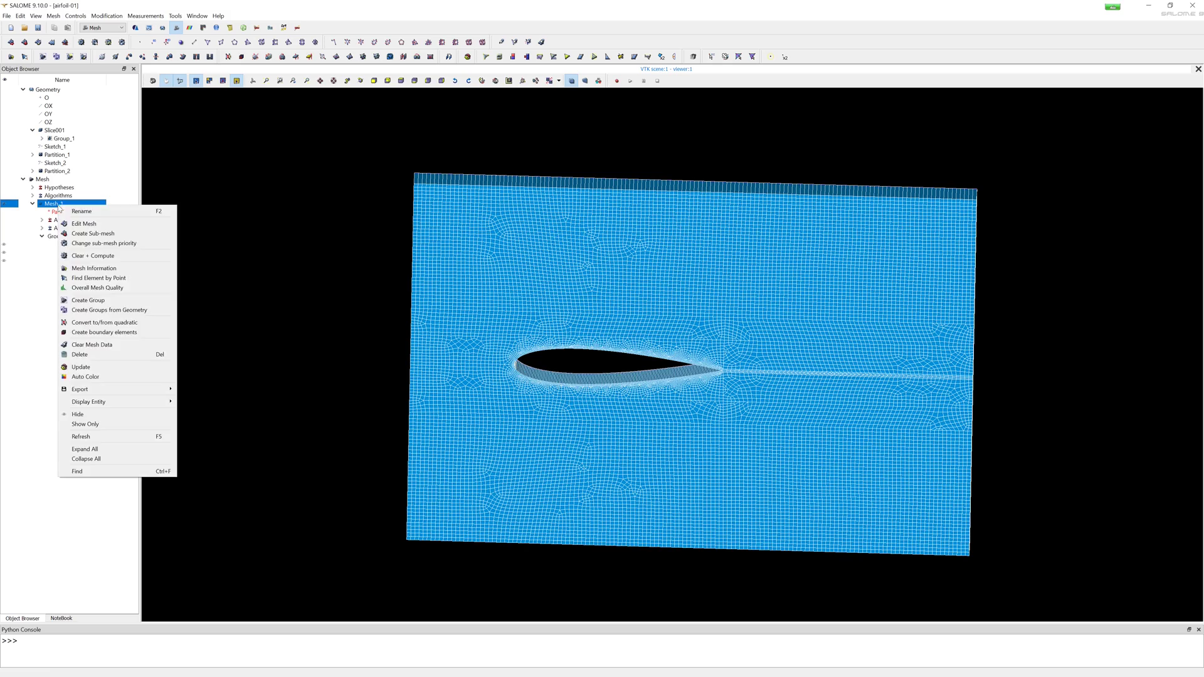
click(94, 302)
click(350, 240)
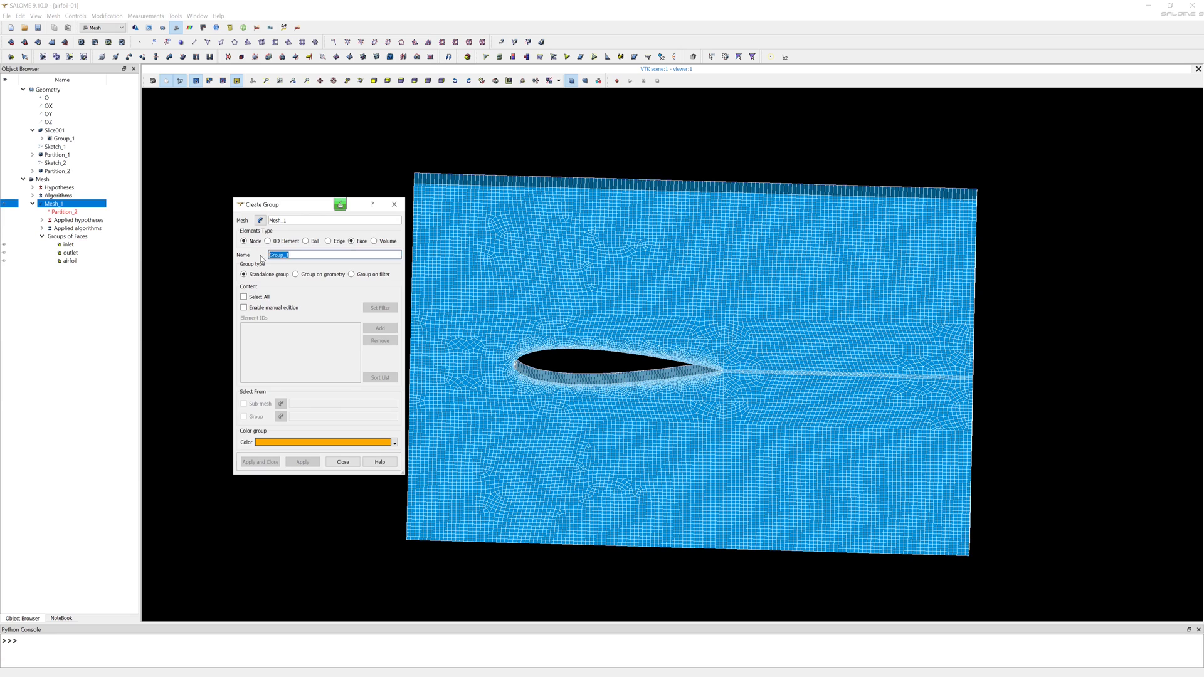
click(264, 308)
- Filter the coplanar wall faces, add them and colour the wall group purple
click(380, 307)
click(714, 282)
click(517, 296)
click(517, 340)
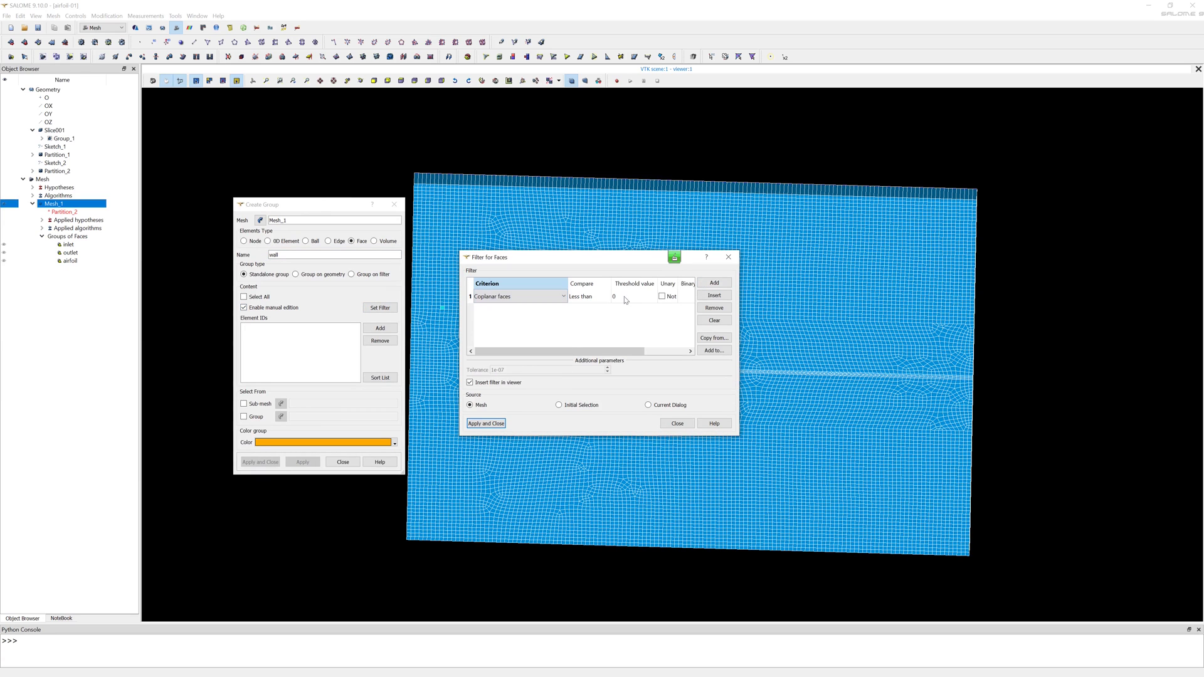
click(487, 424)
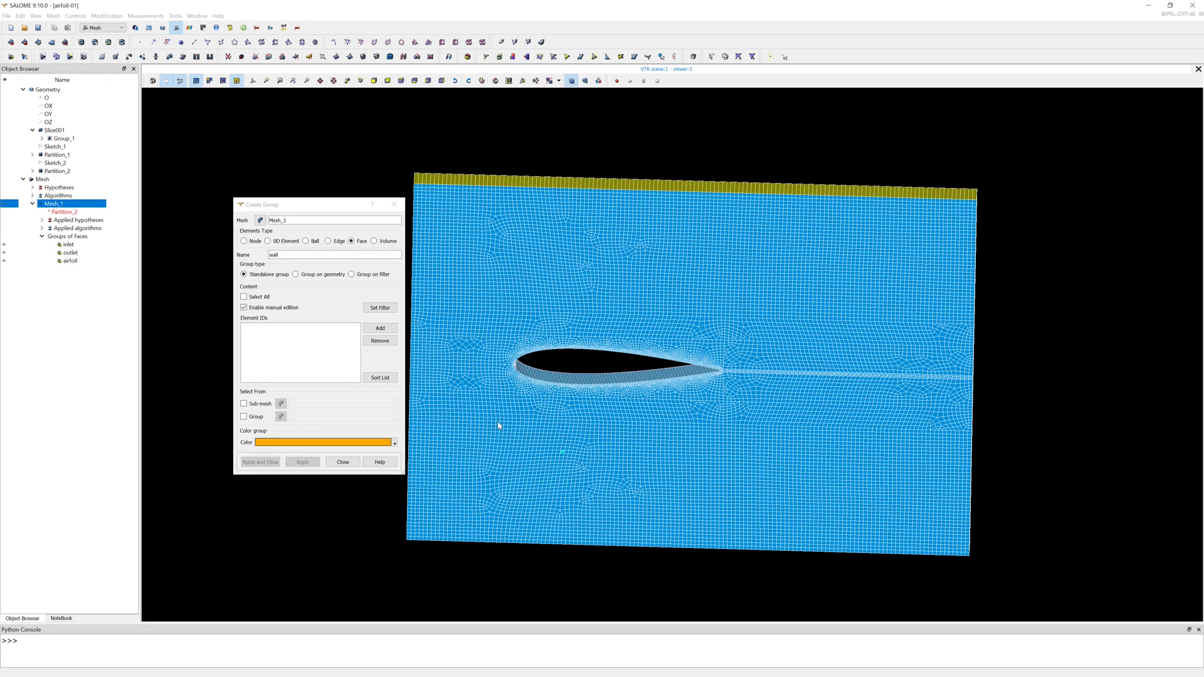
click(380, 327)
click(395, 443)
click(282, 475)
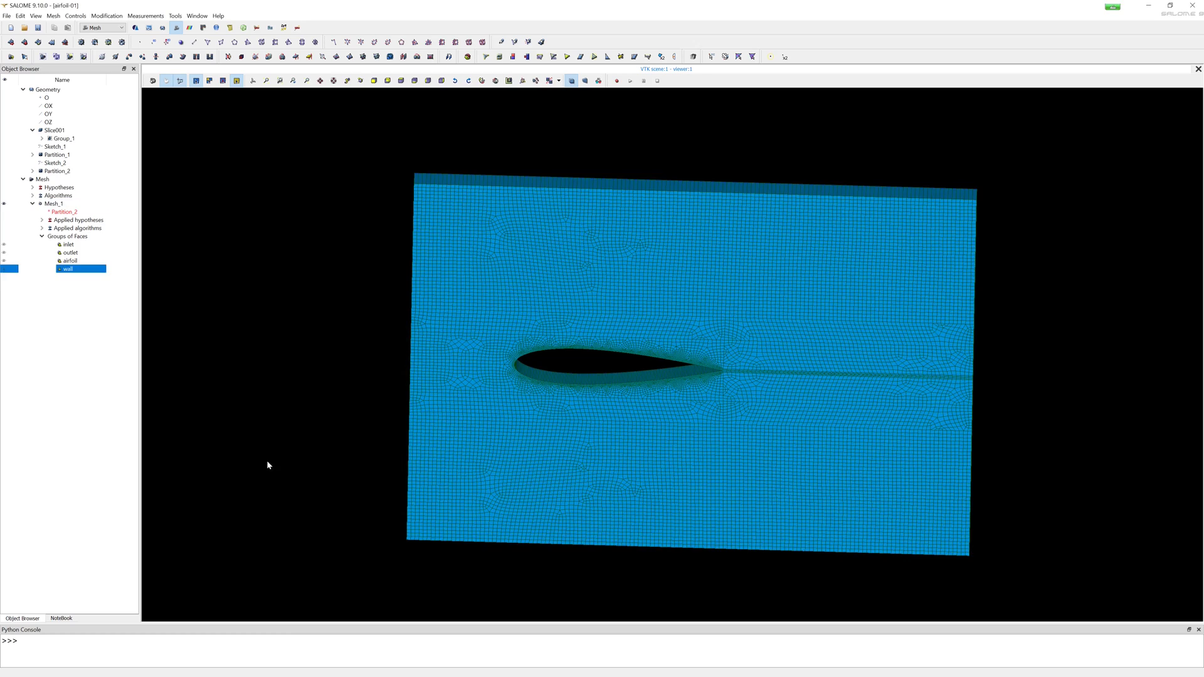
- Start another face group on Mesh_1 named empty-wall with manual edition
right_click(57, 203)
click(94, 301)
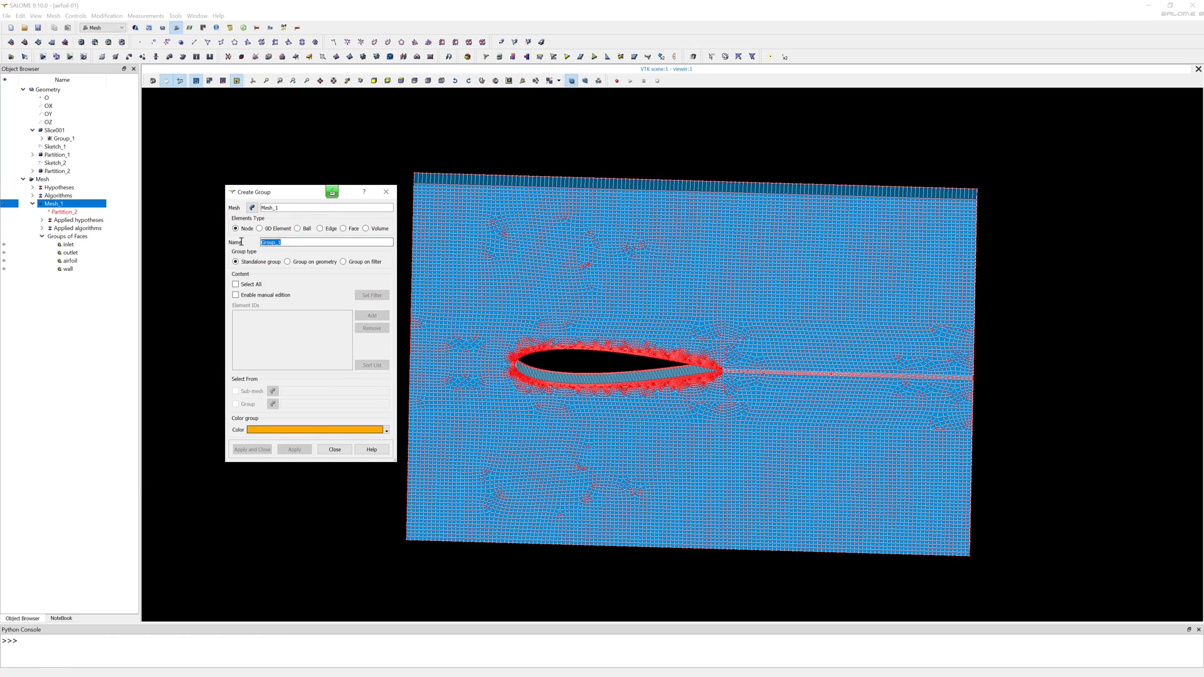
text(empty-wall)
click(343, 229)
click(236, 294)
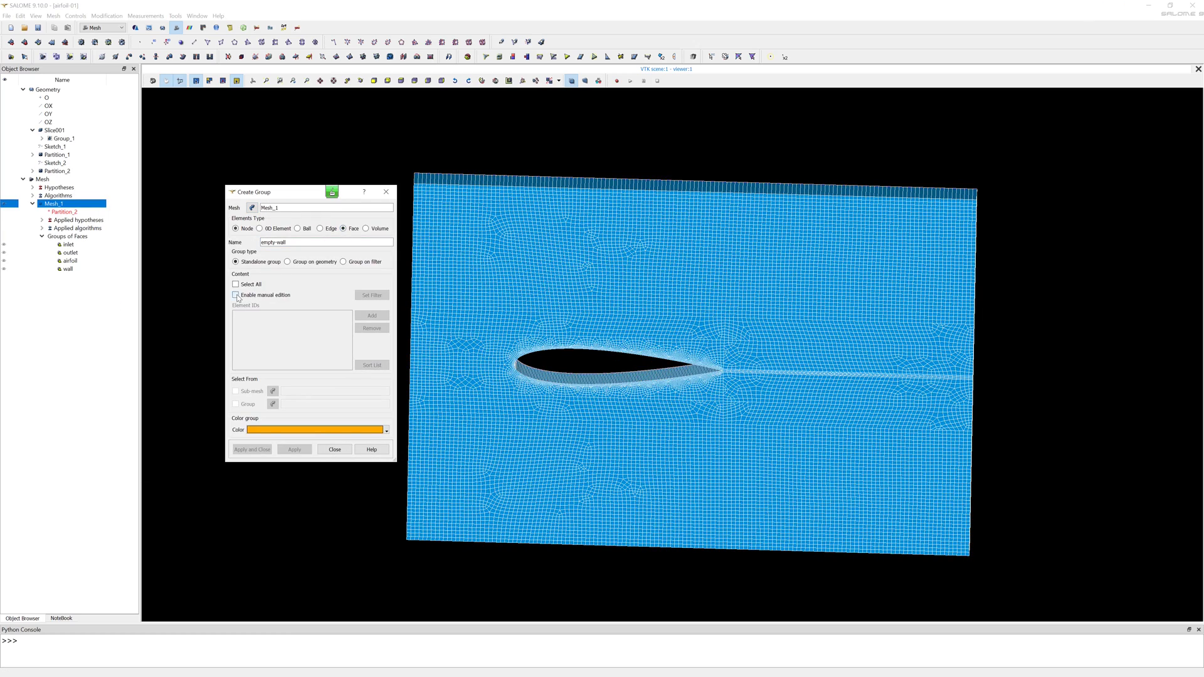
click(371, 294)
- Filter the flat side's coplanar faces, add them, pick a colour and create empty-wall
click(517, 296)
click(533, 332)
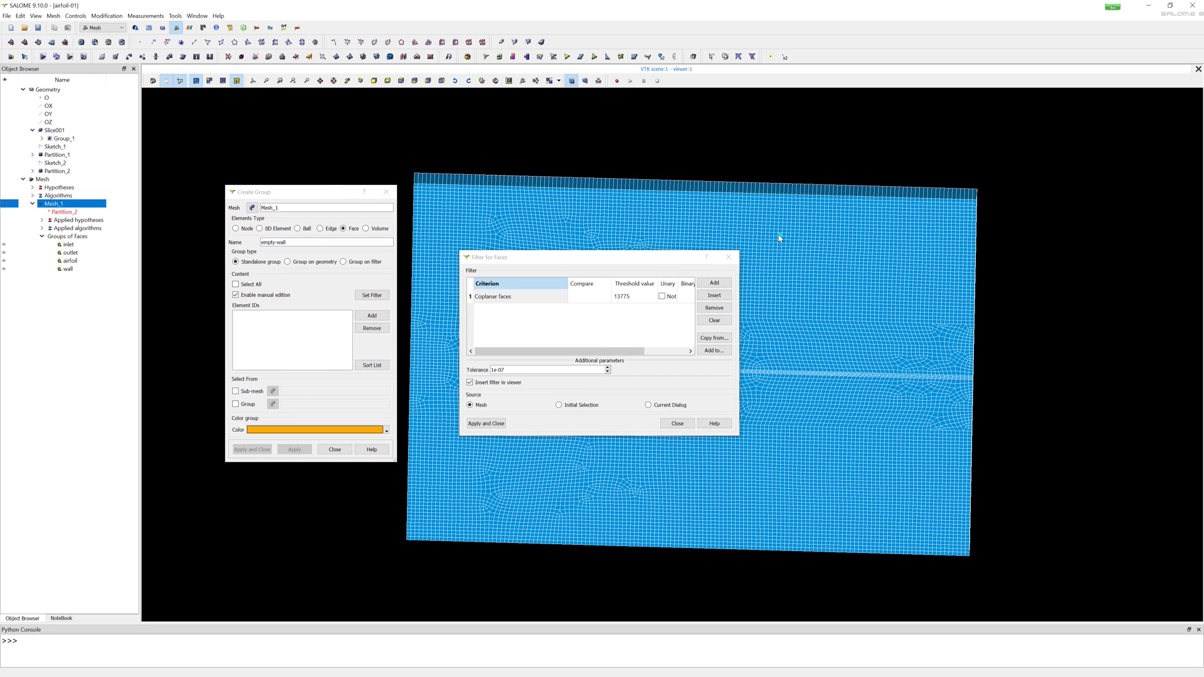
click(486, 424)
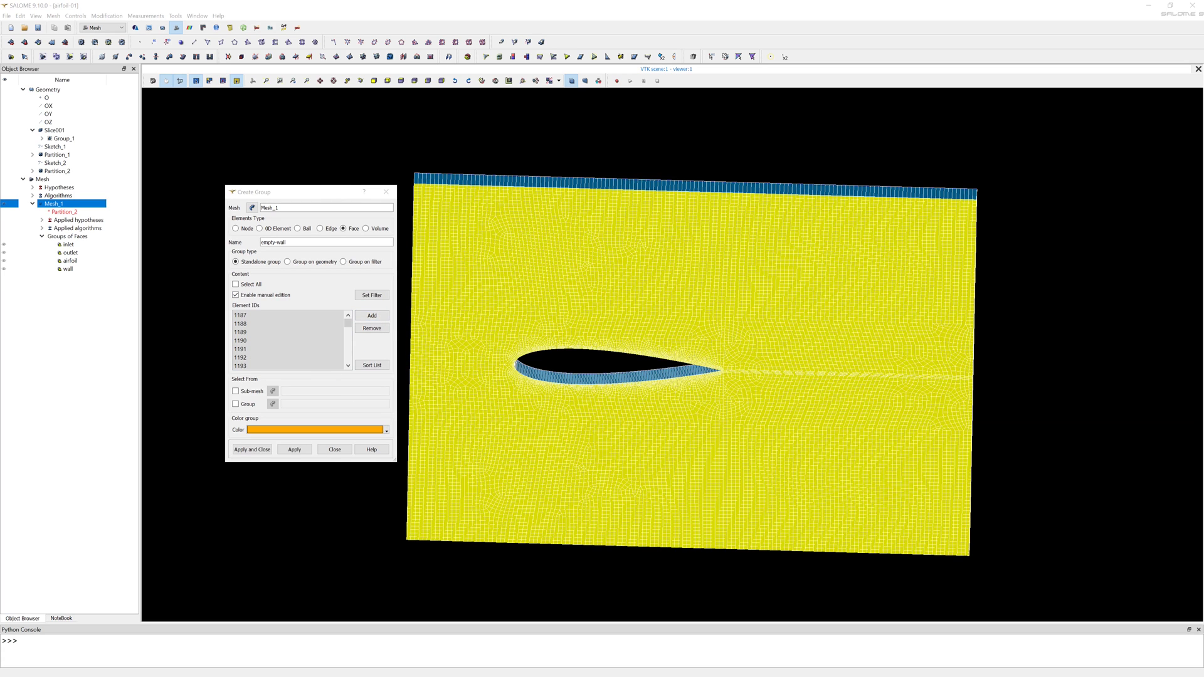
click(385, 431)
click(309, 440)
click(265, 448)
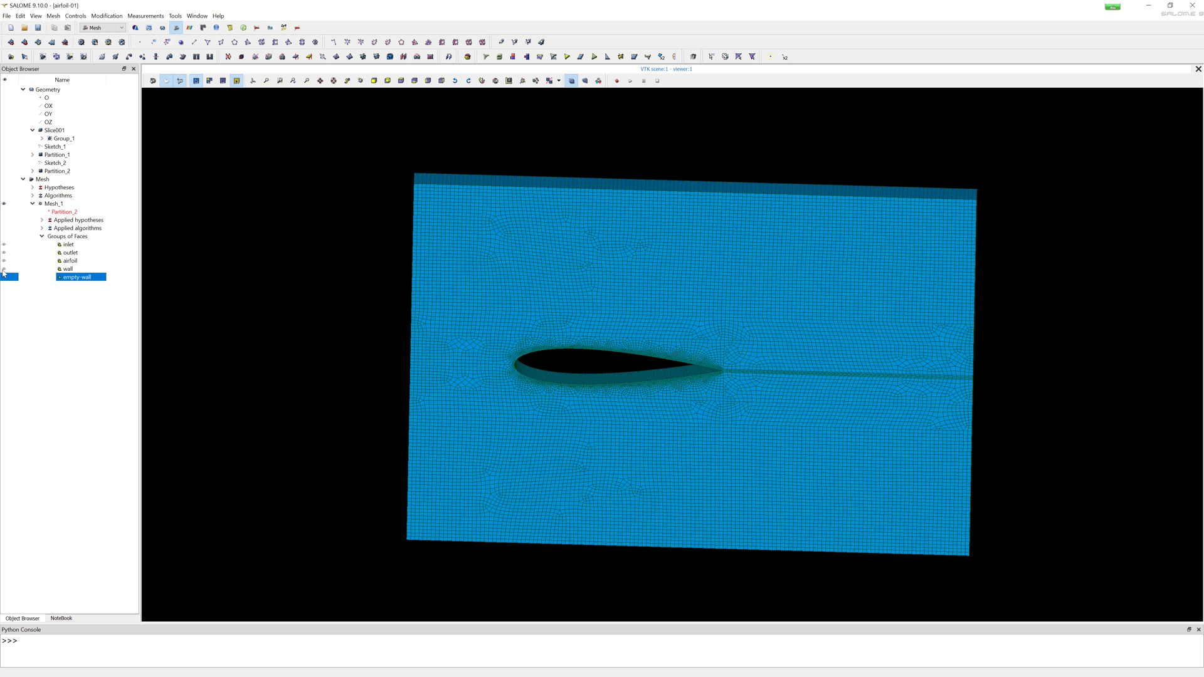
- Filter the coplanar faces of the bottom strip and add them to the wall group
click(67, 269)
right_click(69, 268)
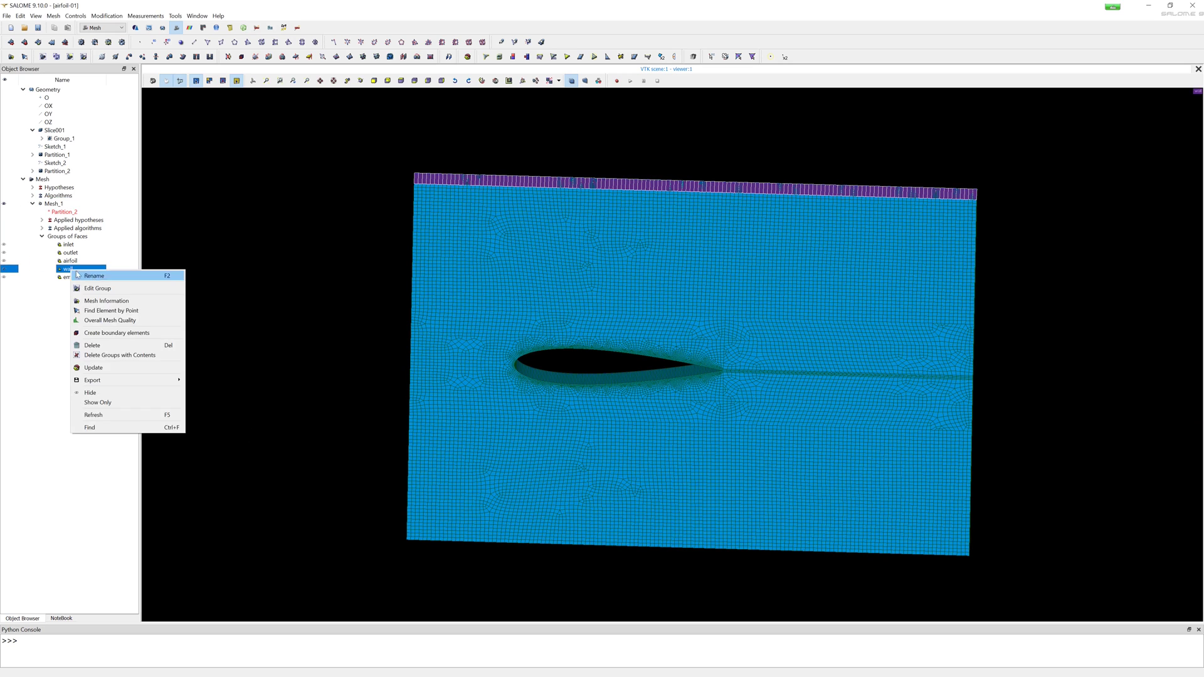
click(95, 289)
drag(558, 207, 222, 185)
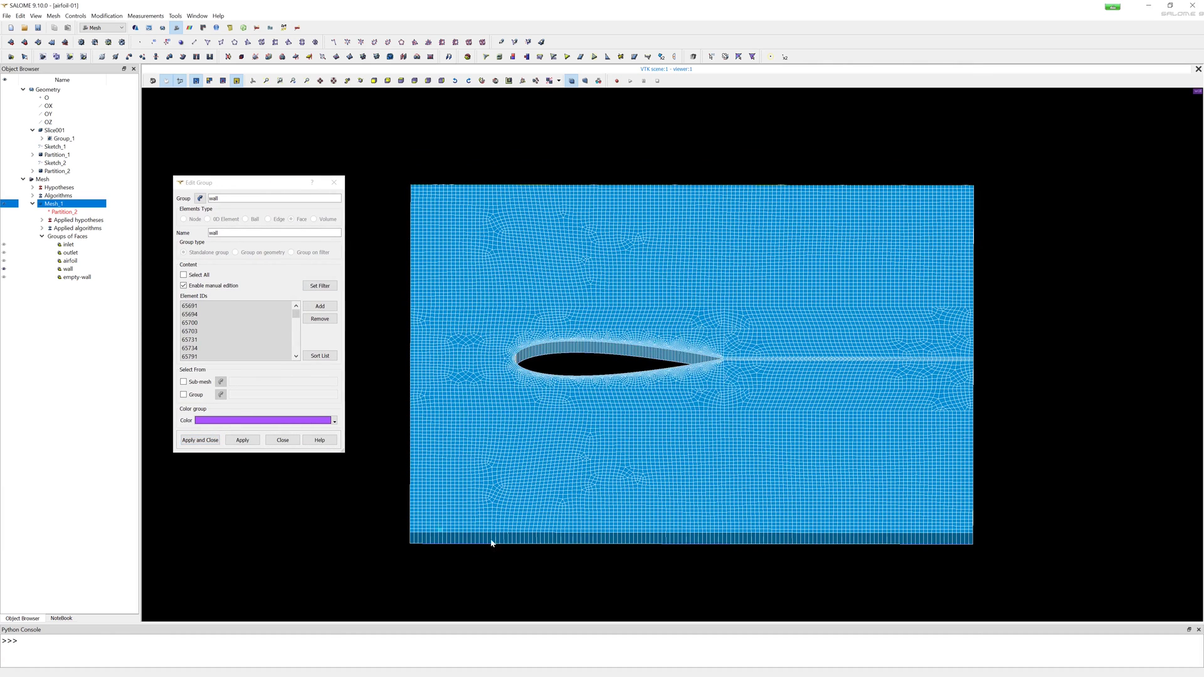
click(320, 285)
click(518, 296)
click(515, 354)
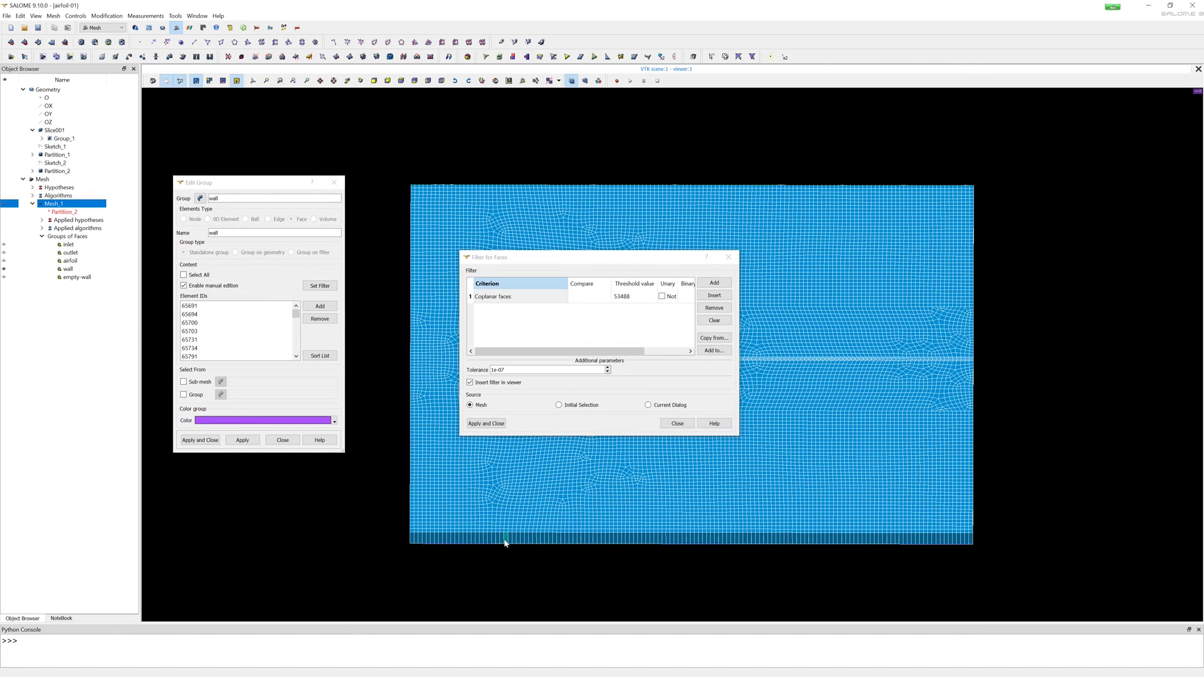
click(487, 423)
click(314, 307)
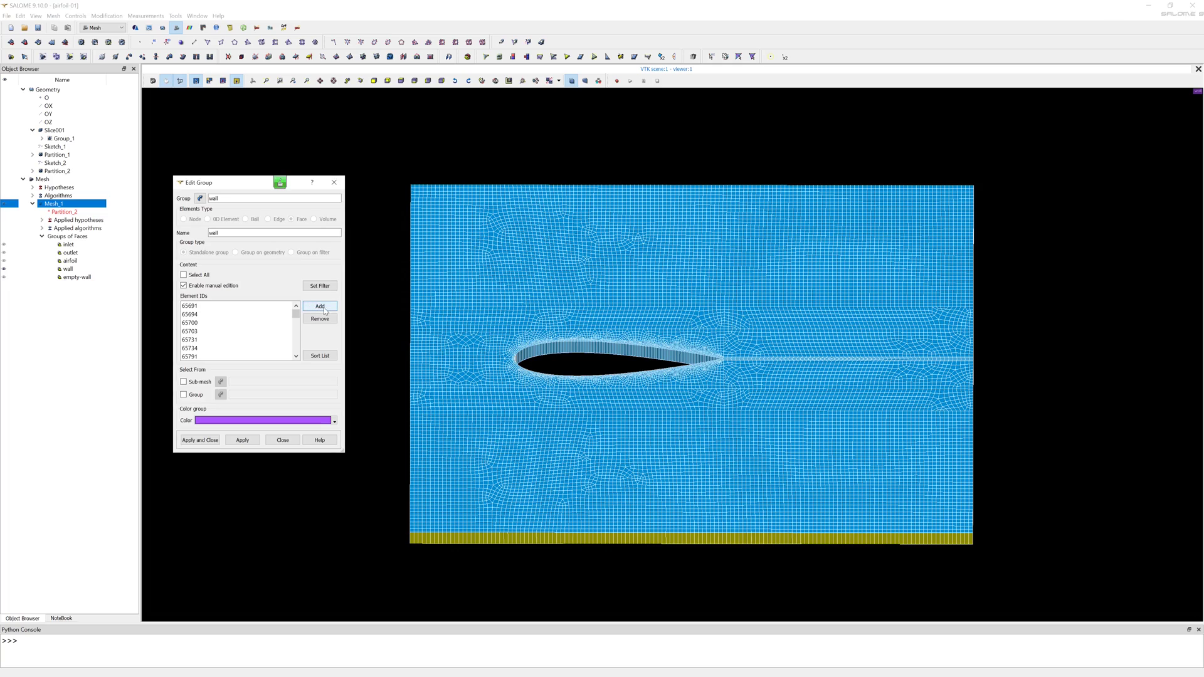
- Save the wall group, check it with the mesh hidden, and select empty-wall for editing
ctrl+right_drag(617, 243, 659, 282)
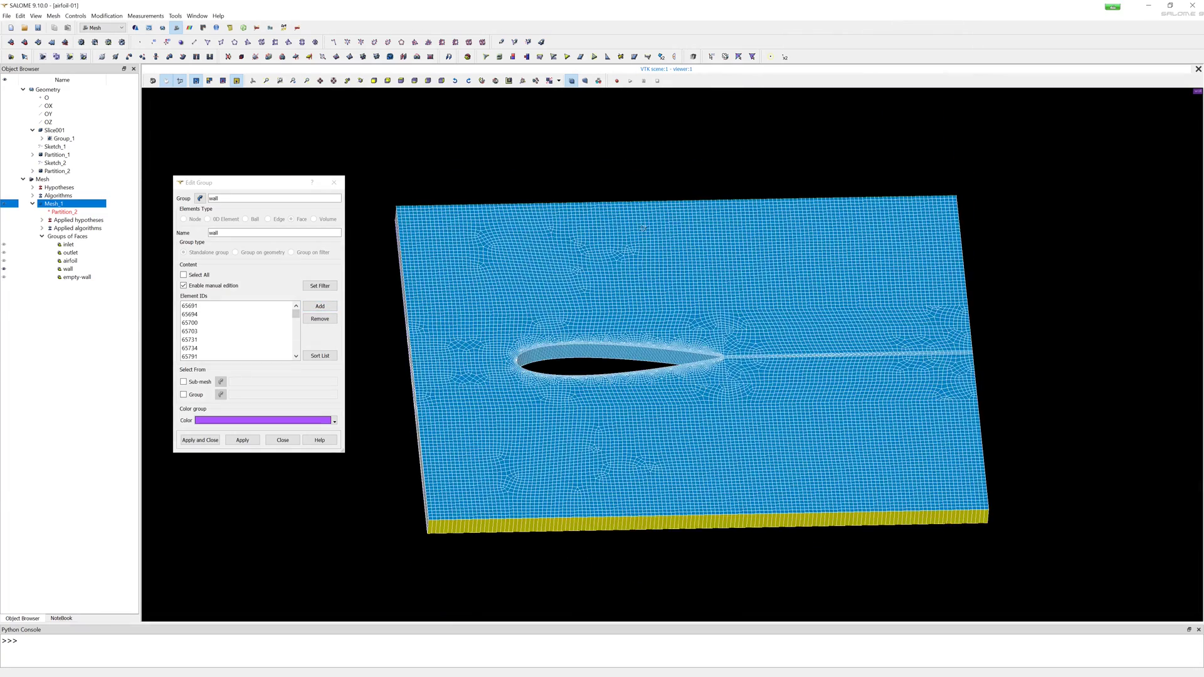
click(199, 439)
click(5, 203)
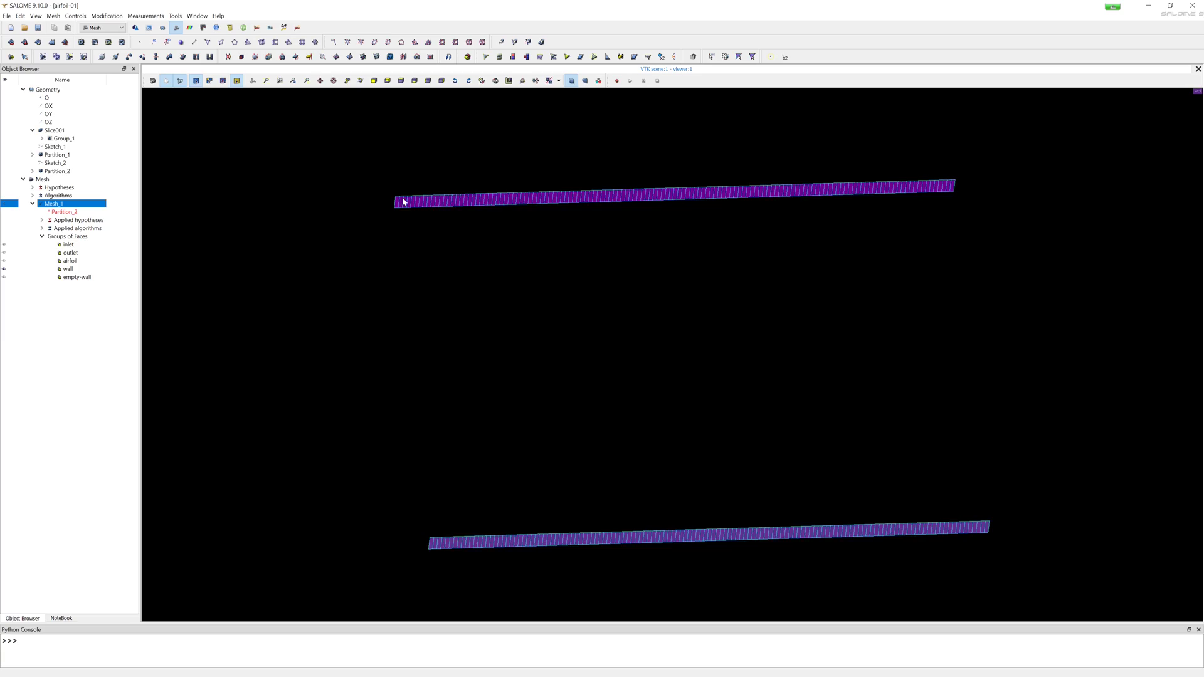
click(5, 204)
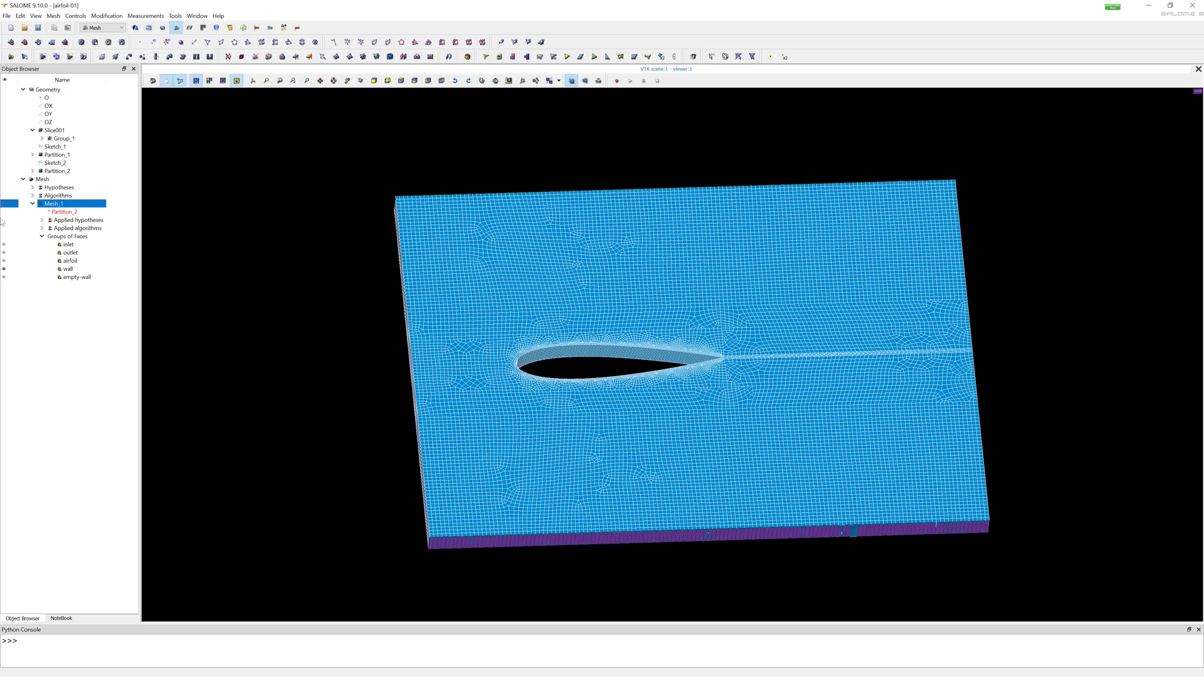
click(5, 277)
mouse_move(699, 336)
ctrl+right_down()
mouse_move(715, 366)
mouse_move(604, 281)
ctrl+right_up()
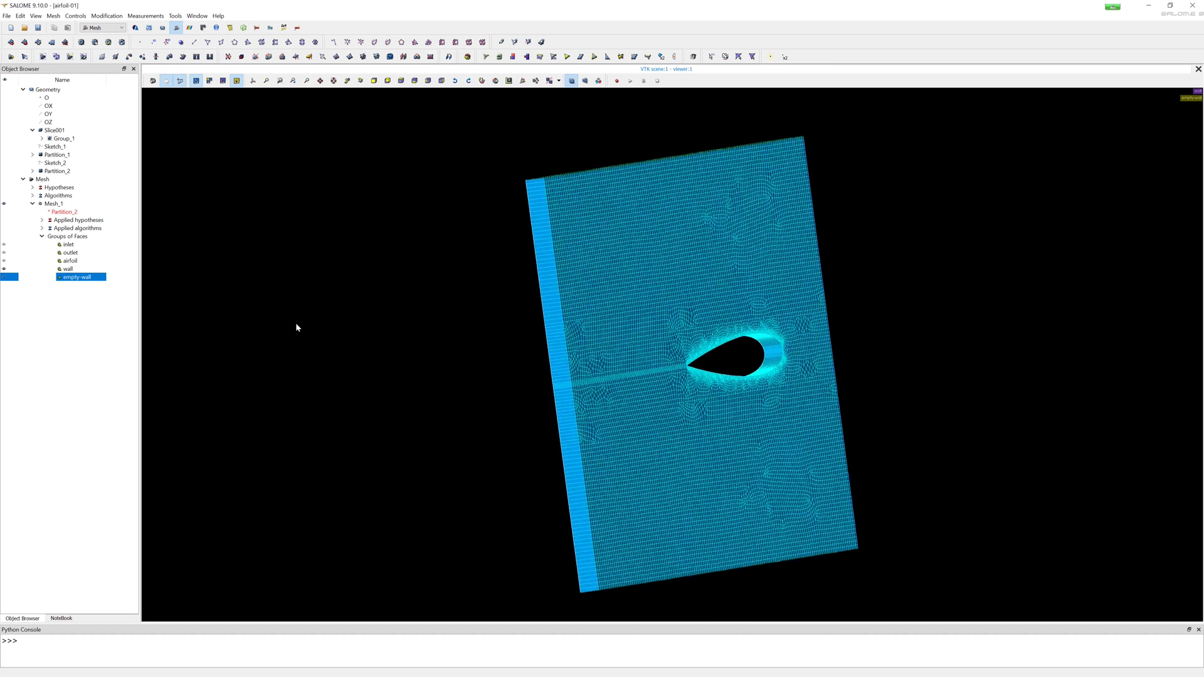
- Add the coplanar faces of the plate's opposite flat side to the empty-wall group and save it
right_click(85, 277)
click(104, 292)
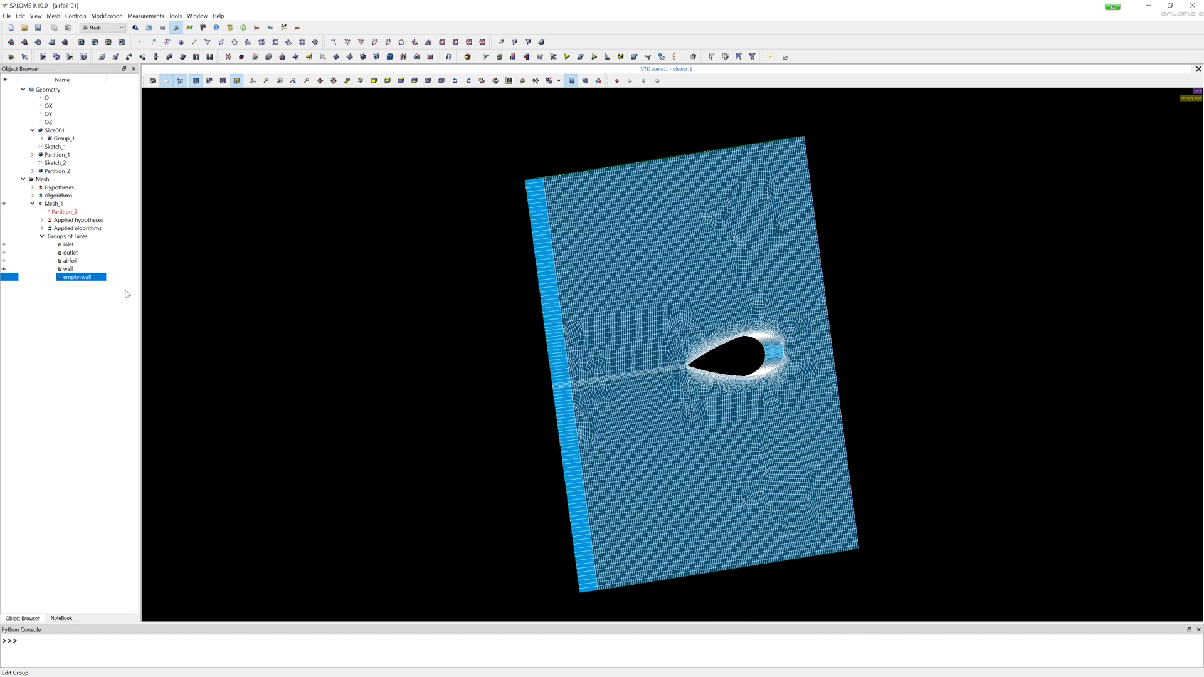
click(361, 306)
click(713, 282)
click(517, 297)
click(513, 336)
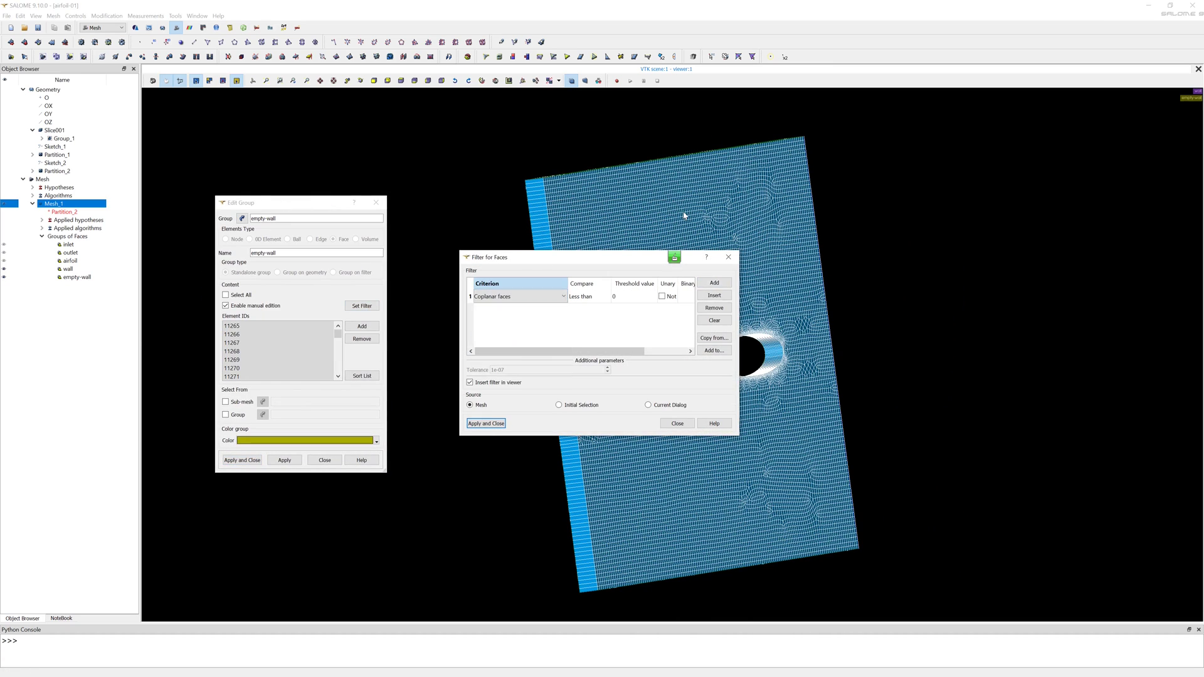
click(494, 424)
click(362, 326)
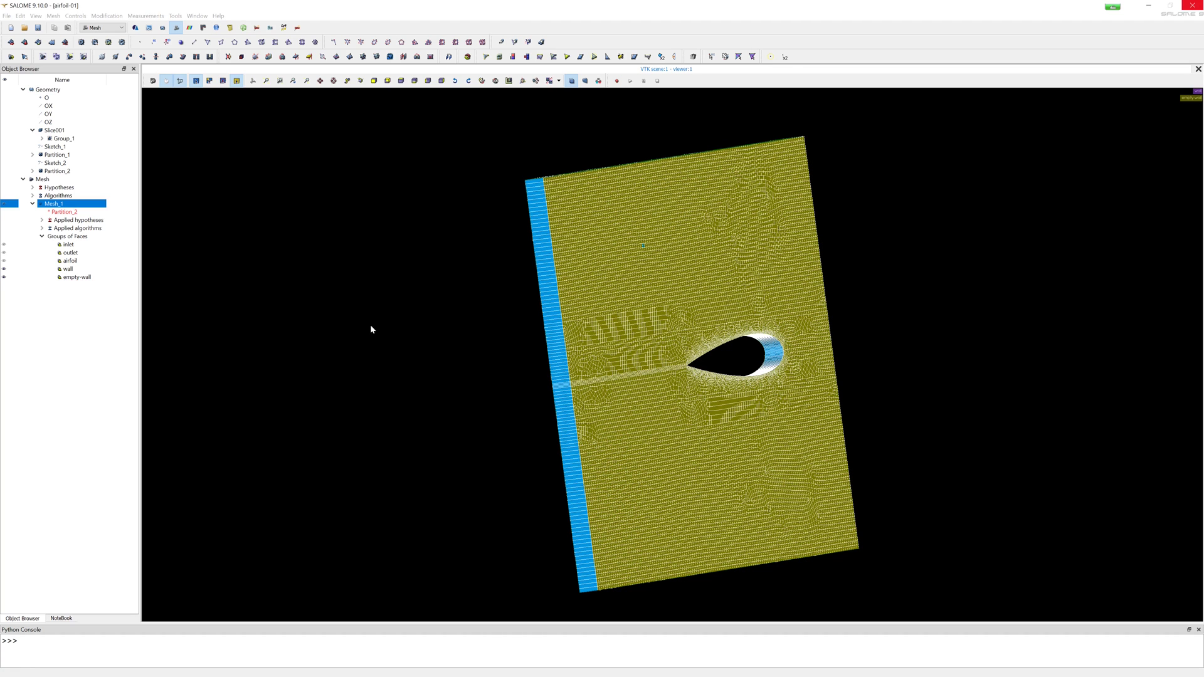
click(242, 460)
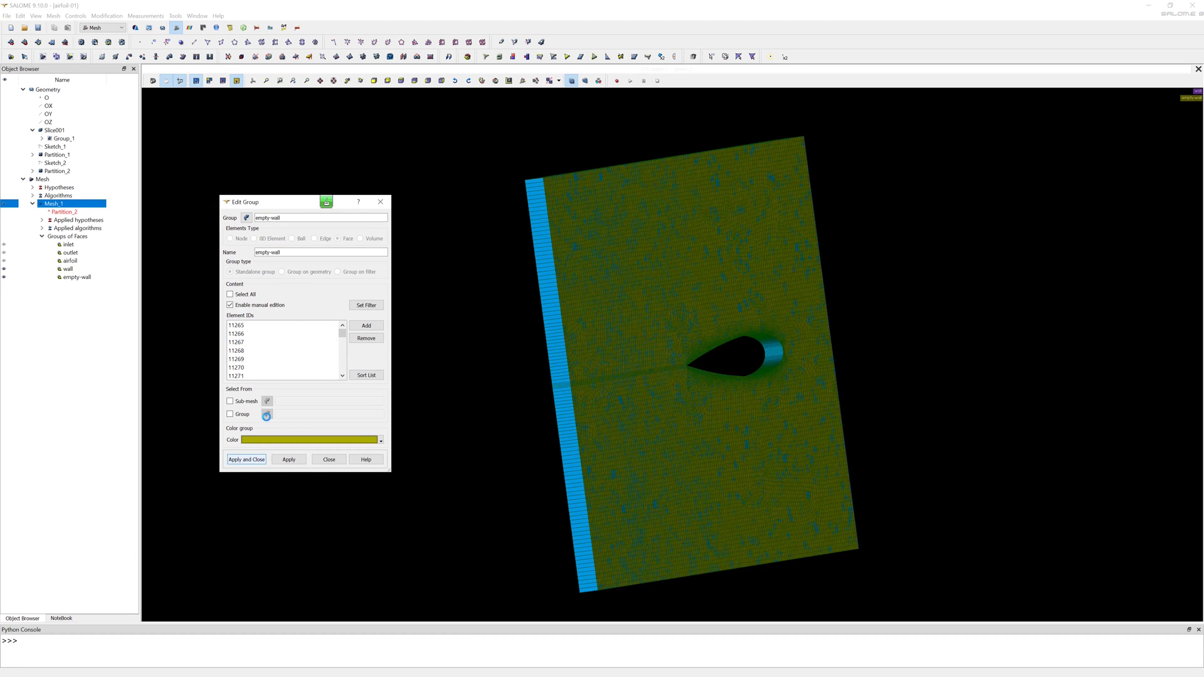
- Select the outlet and airfoil groups and rotate the plate to inspect them
click(69, 252)
ctrl+right_drag(411, 235, 696, 353)
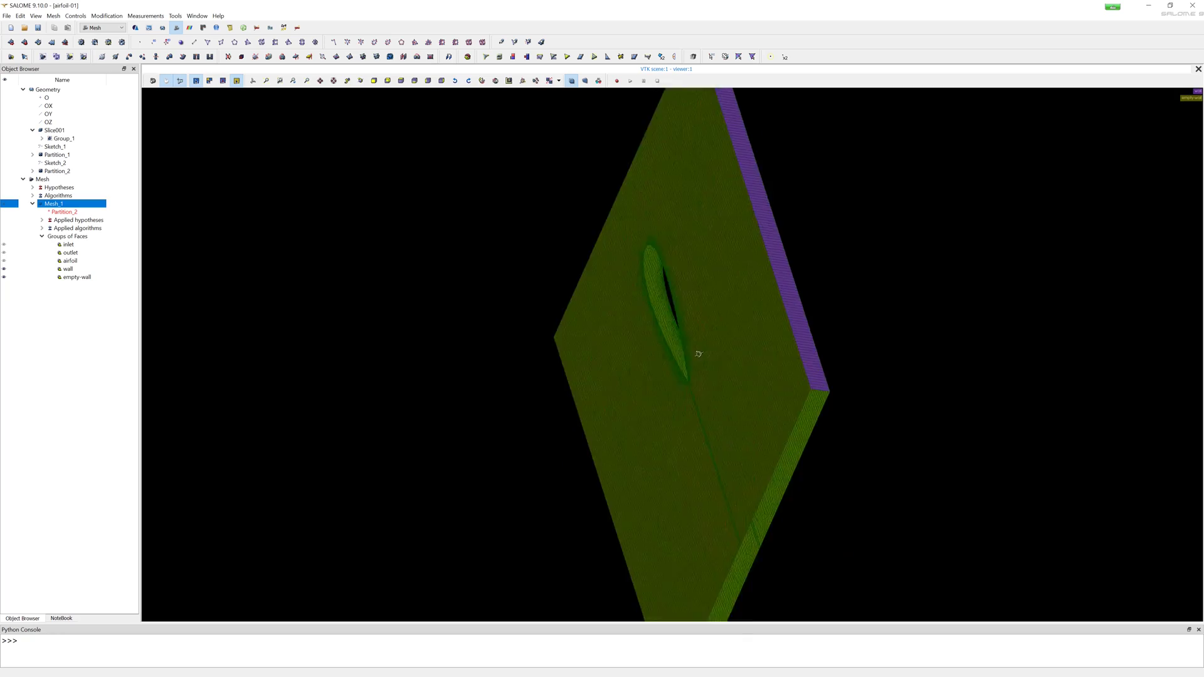
click(5, 261)
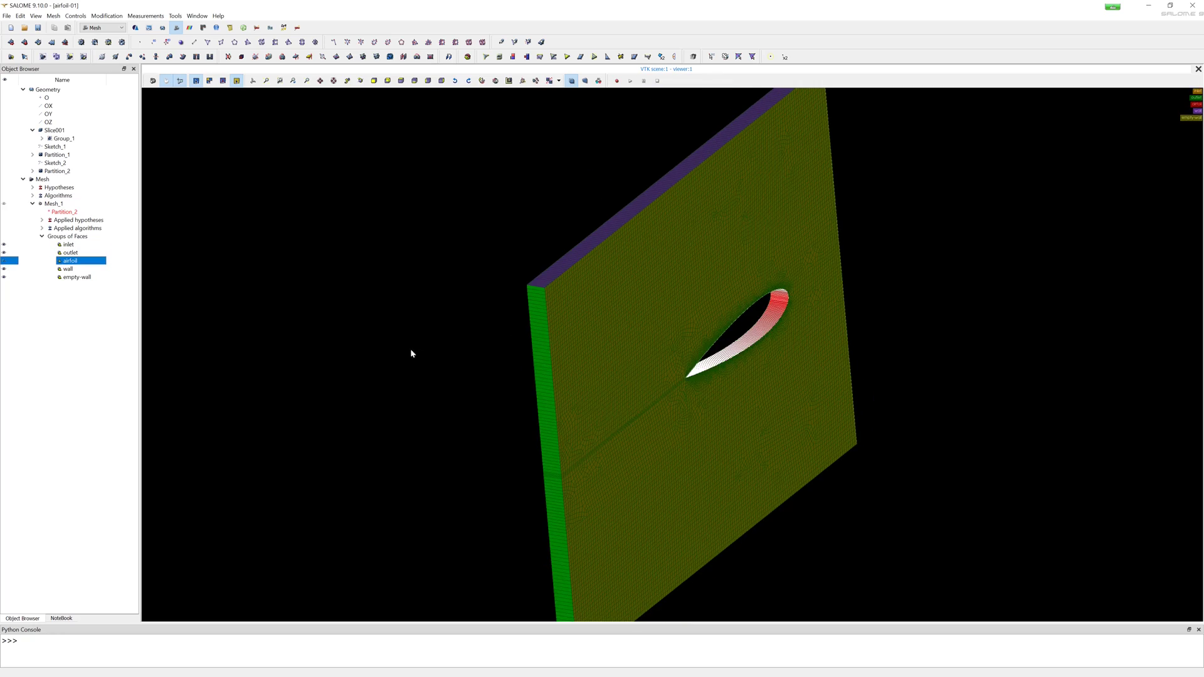
mouse_move(411, 354)
ctrl+right_down()
mouse_move(972, 412)
mouse_move(522, 352)
ctrl+right_up()
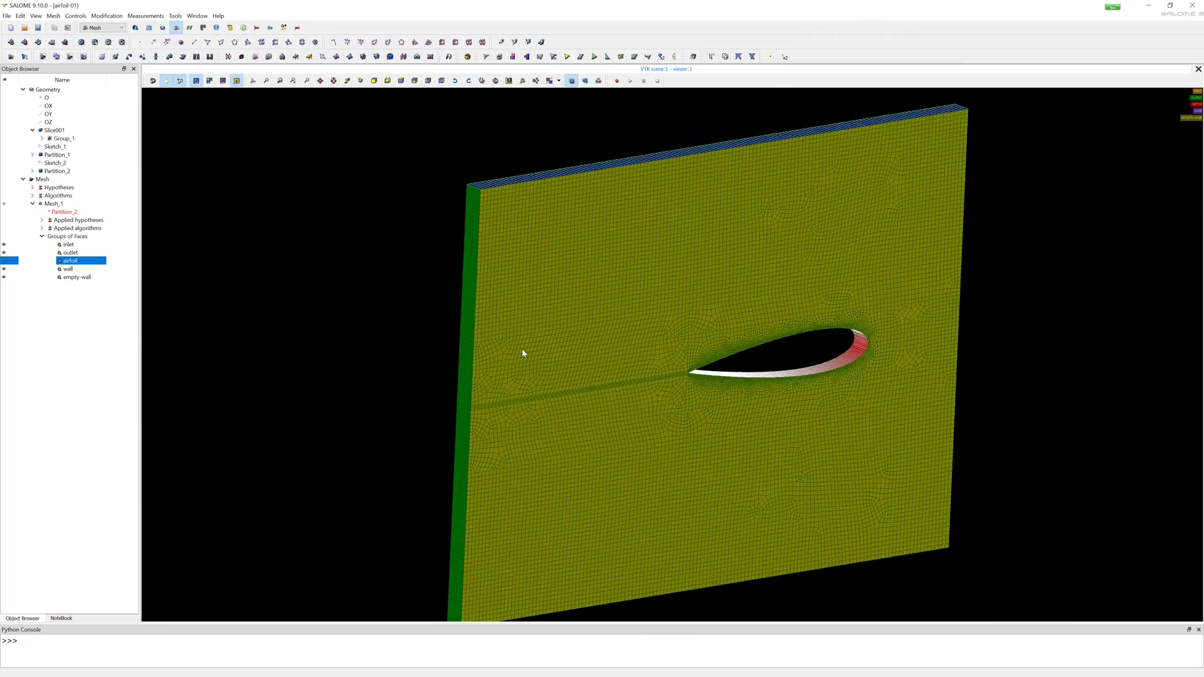
mouse_move(523, 353)
ctrl+right_down()
mouse_move(646, 430)
mouse_move(754, 579)
mouse_move(569, 210)
mouse_move(405, 145)
mouse_move(881, 269)
mouse_move(827, 183)
mouse_move(806, 177)
ctrl+right_up()
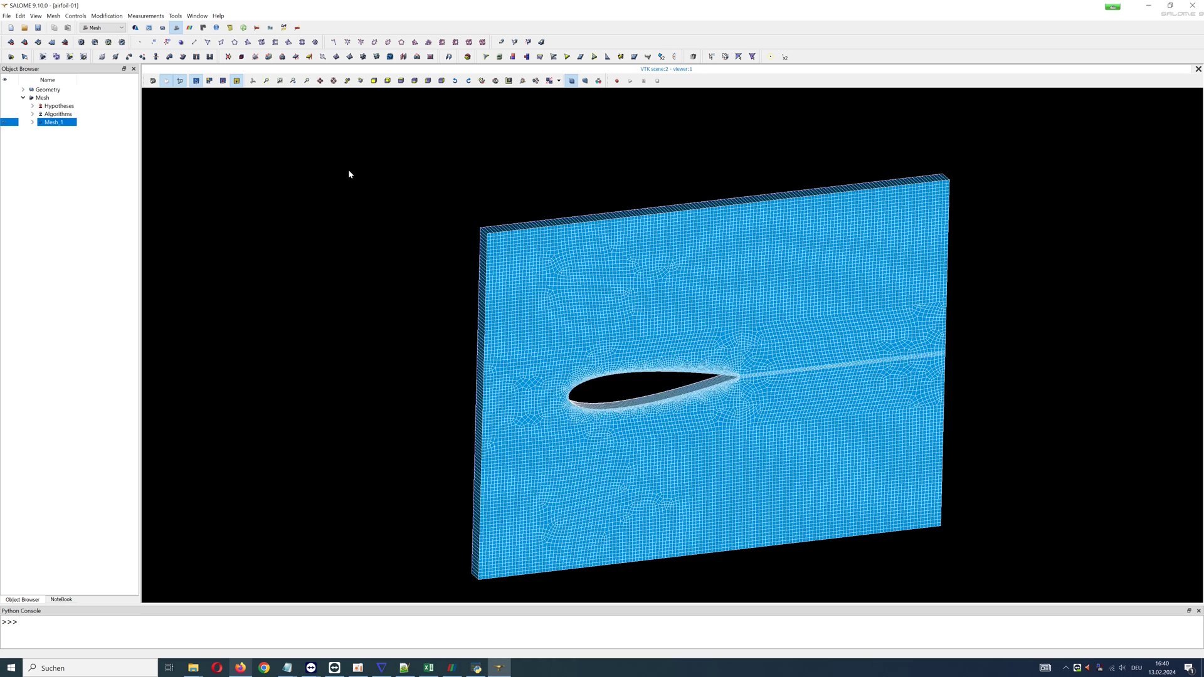
- Scale the whole Mesh_1 by per-axis factors of 0.001 in X, Y and Z, then refit the view
click(106, 15)
mouse_move(122, 47)
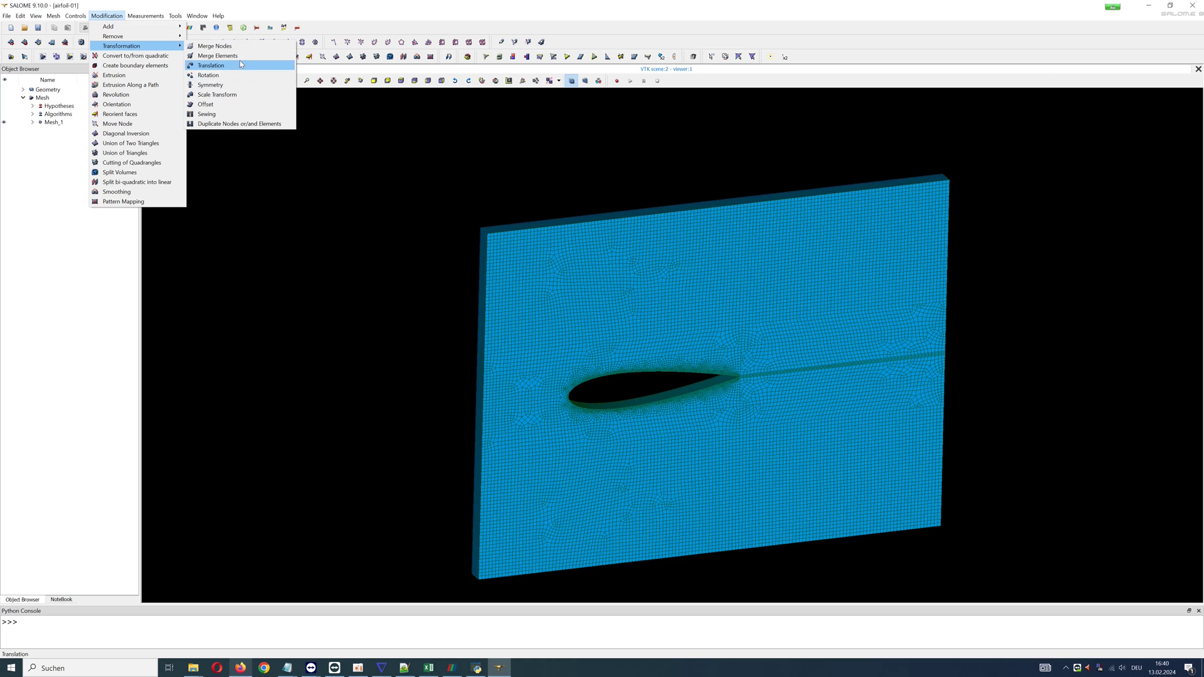
click(251, 98)
drag(558, 256, 228, 180)
click(272, 200)
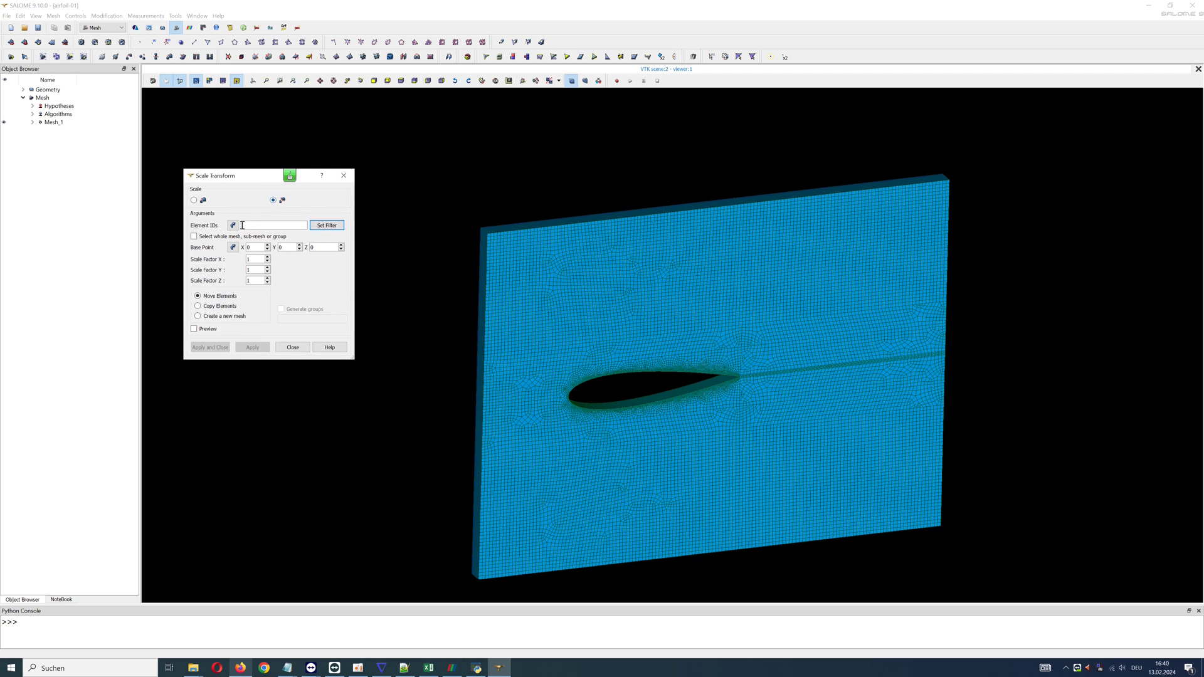
click(195, 236)
click(592, 272)
double_click(254, 259)
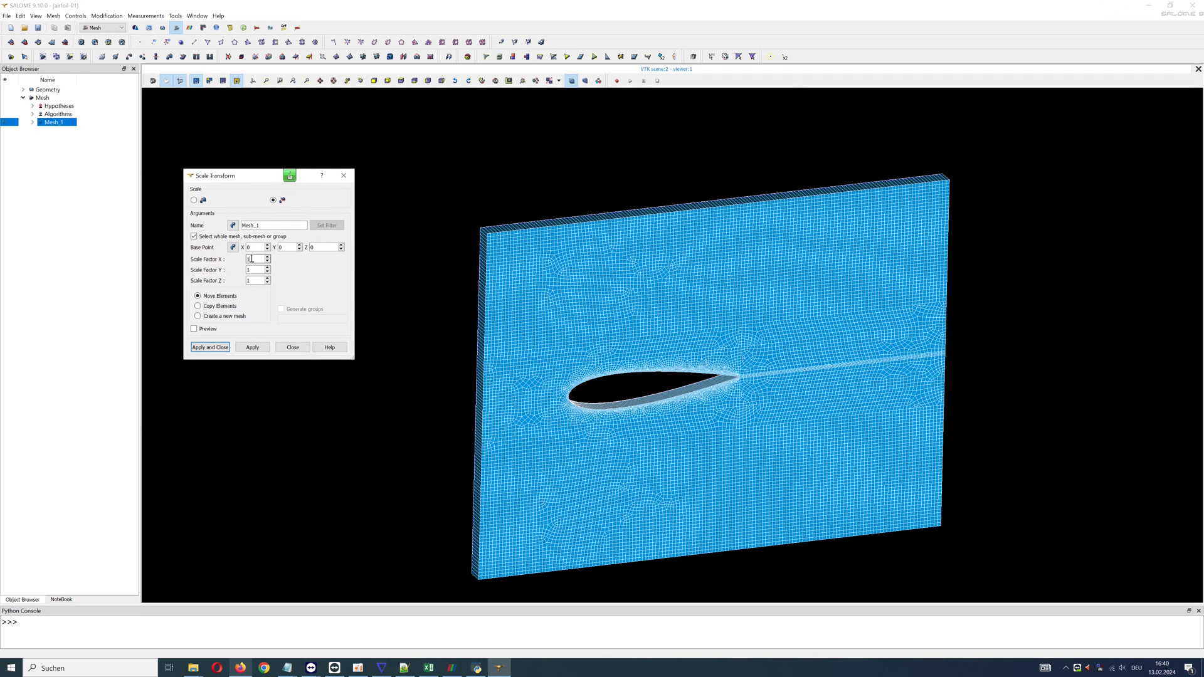
text(01)
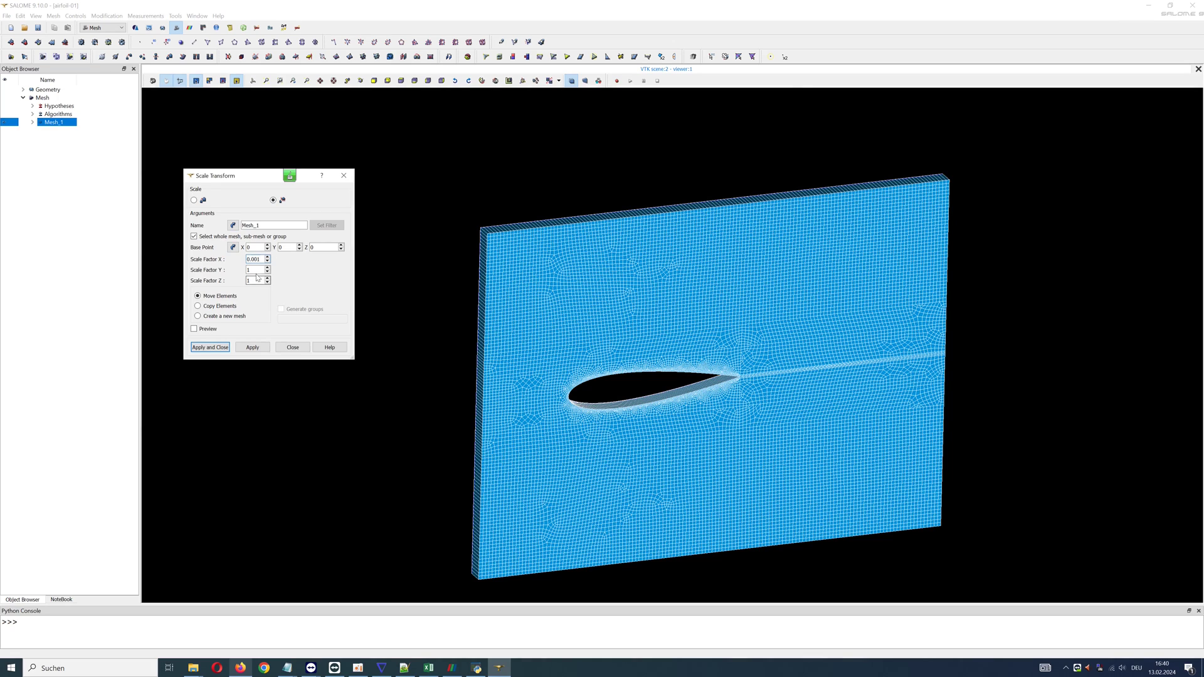
text(0.001)
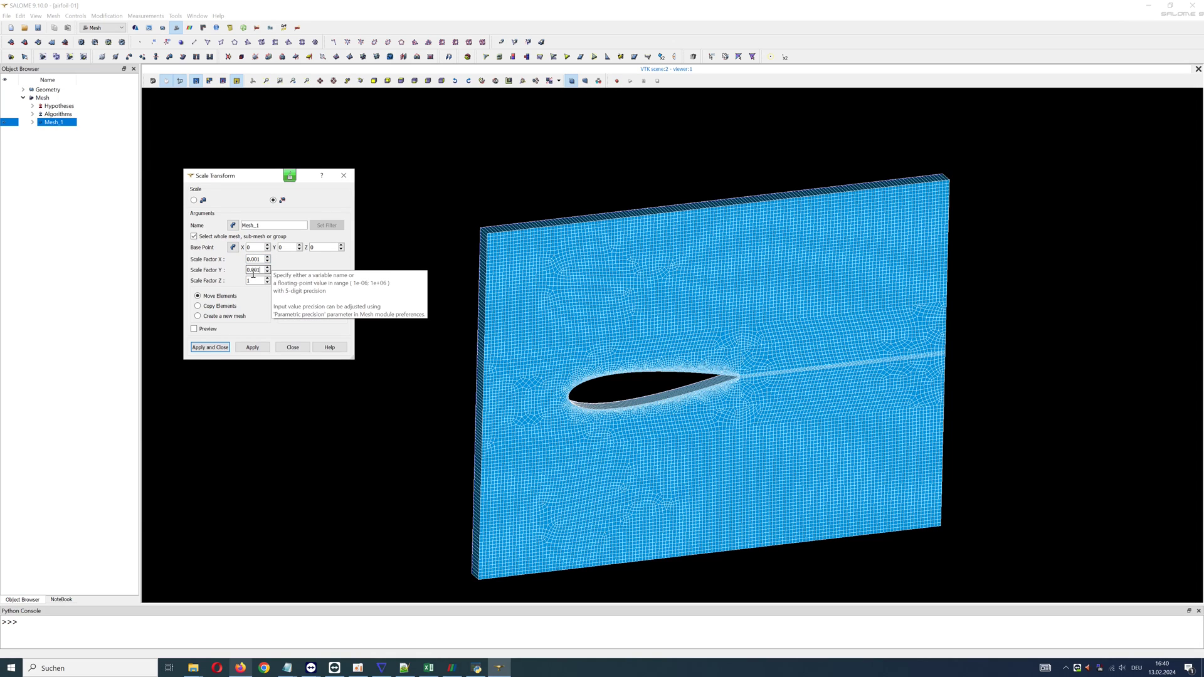
text(0.)
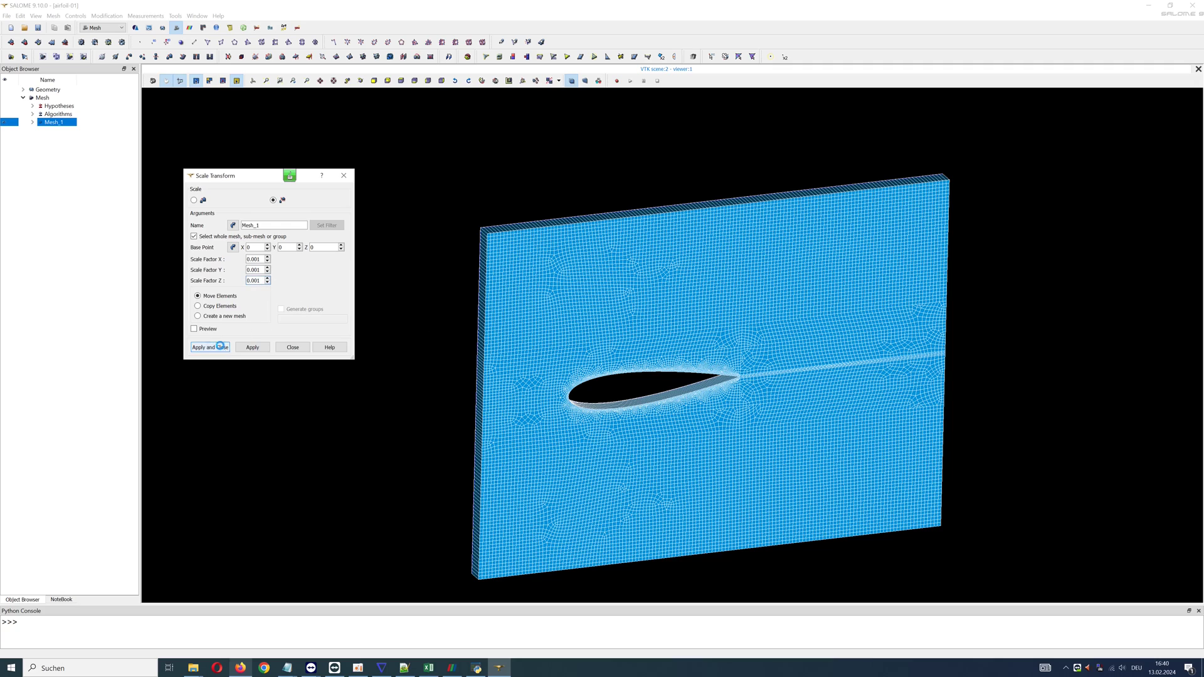
click(221, 348)
click(293, 81)
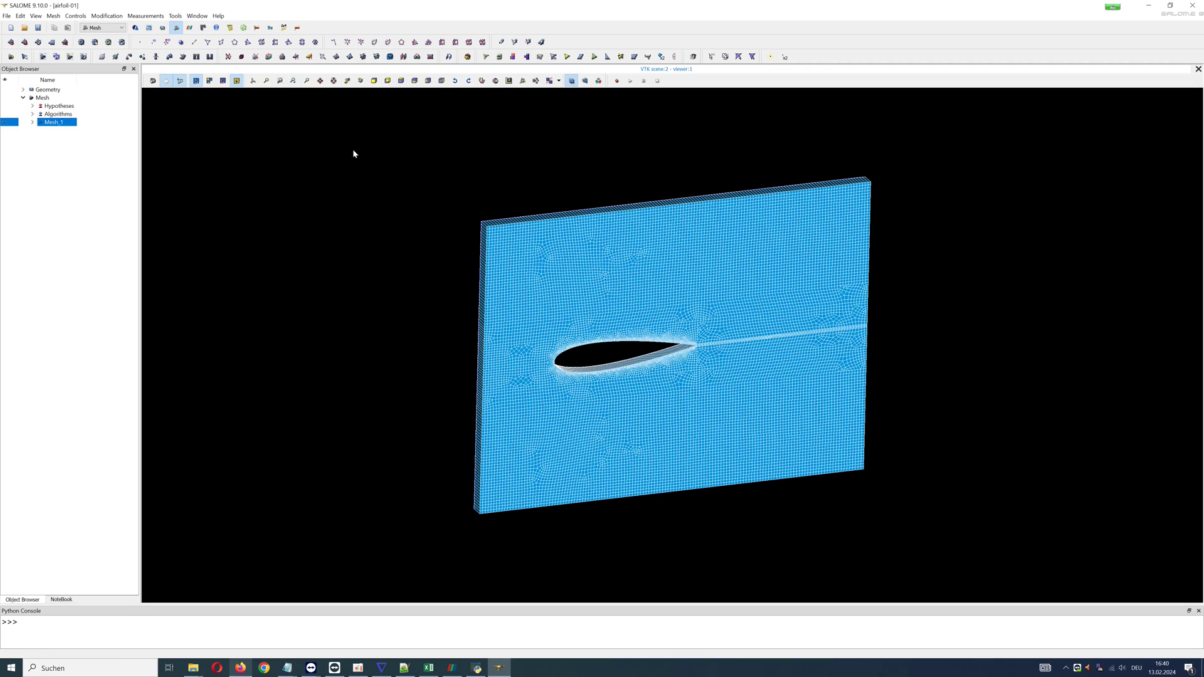
scroll(492, 196, up, 4)
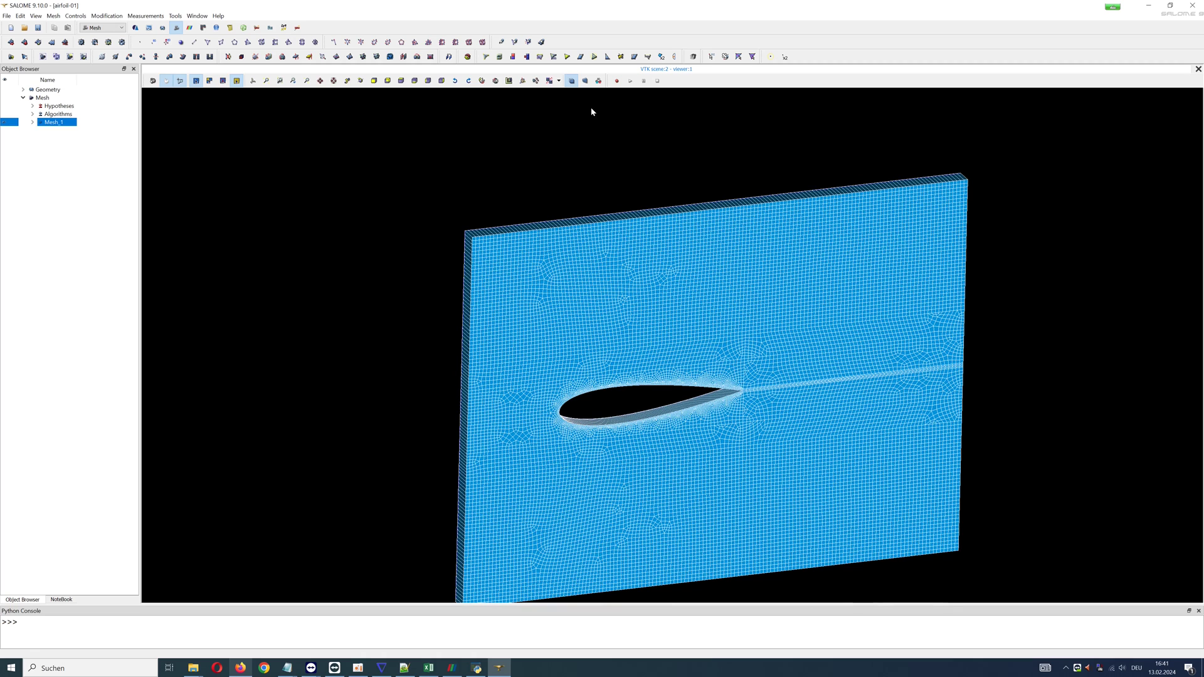
click(41, 154)
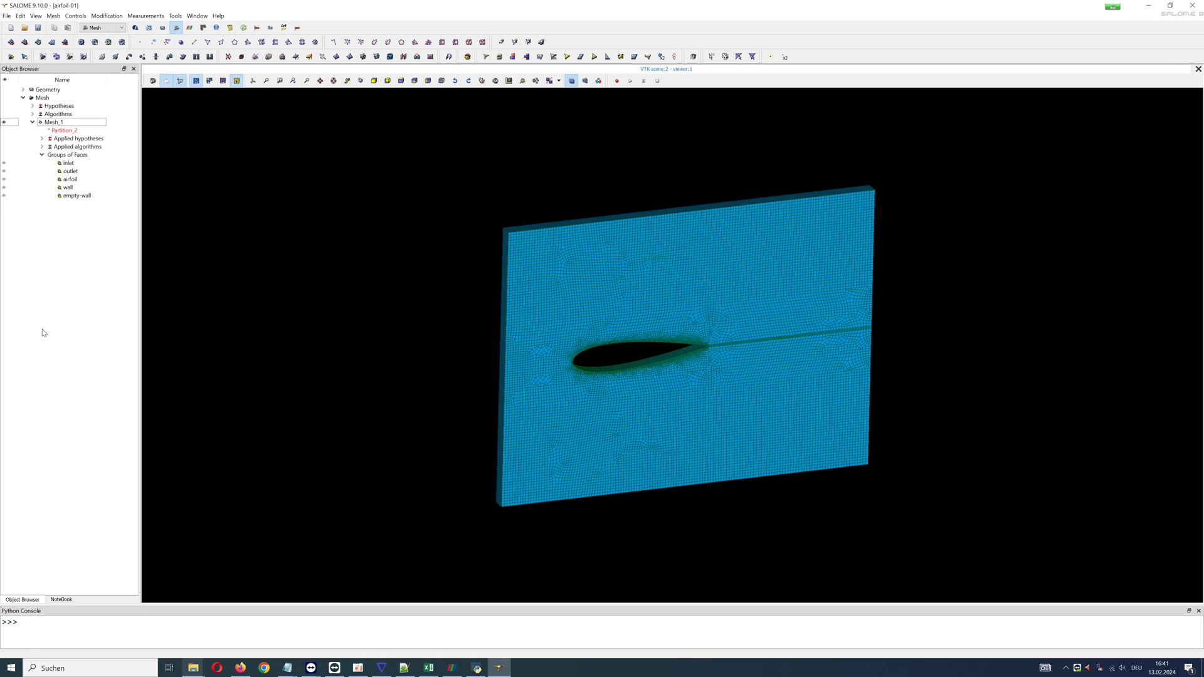
- Export Mesh_1 as a UNV file and save it
right_click(54, 123)
mouse_move(76, 306)
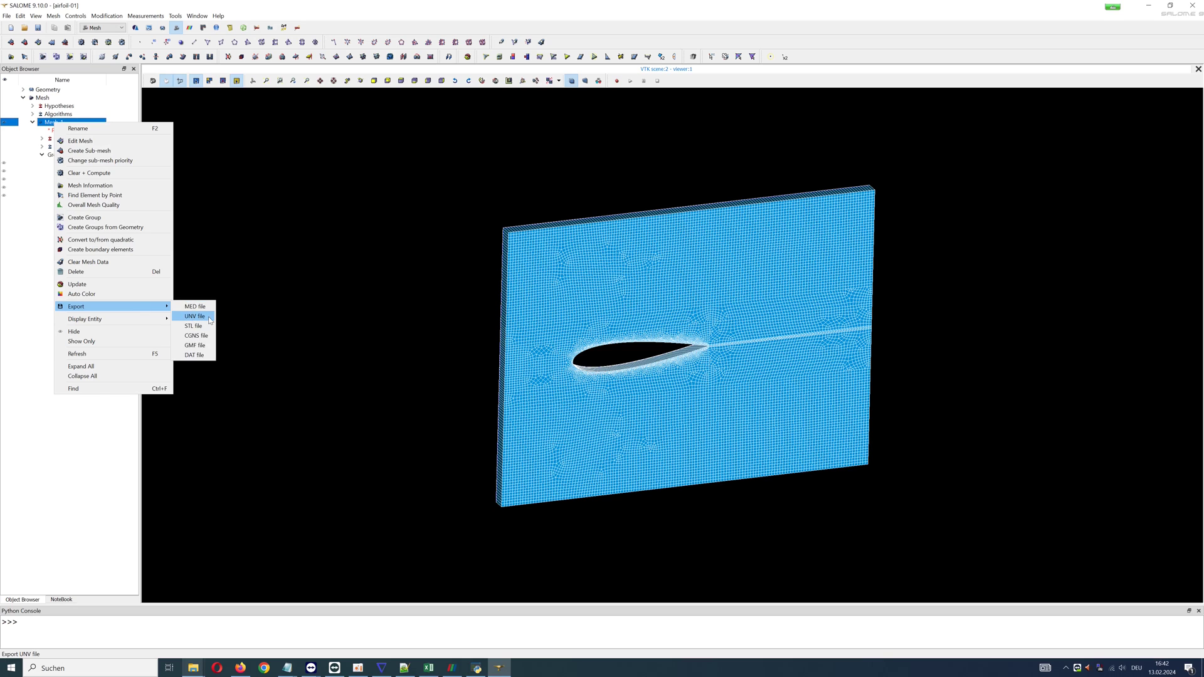
click(195, 316)
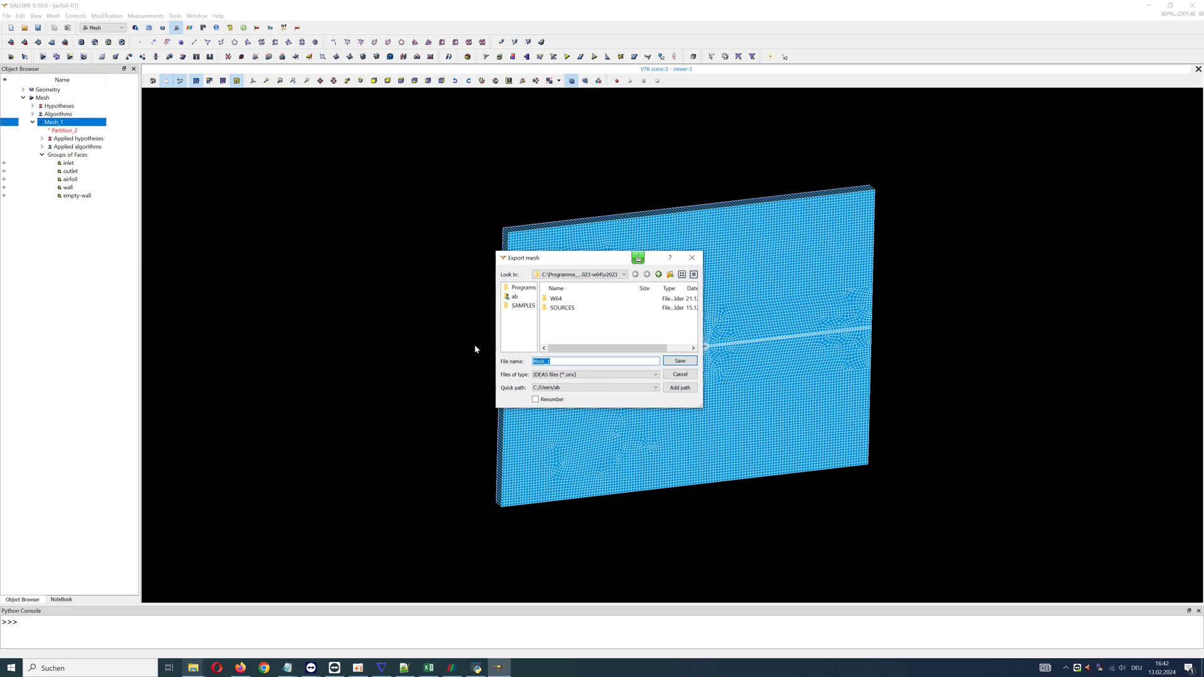
click(679, 362)
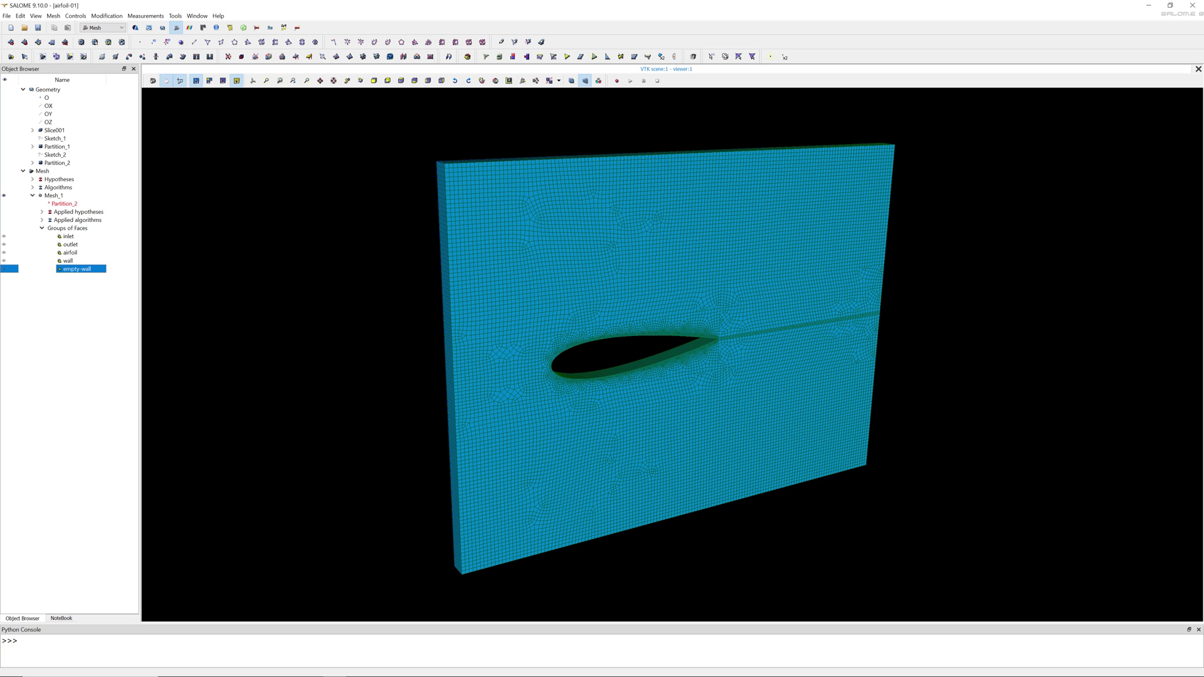